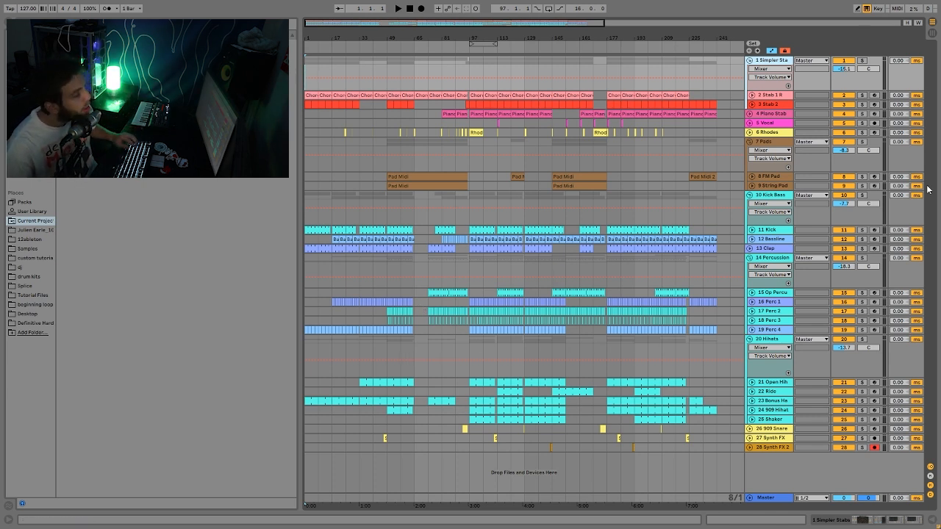
- Solo the Simpler Stabs group, start playback at bar 97, and expand Stab 2 and Stab 1 R
left_click(863, 61)
left_click(472, 67)
key("space")
left_click(751, 104)
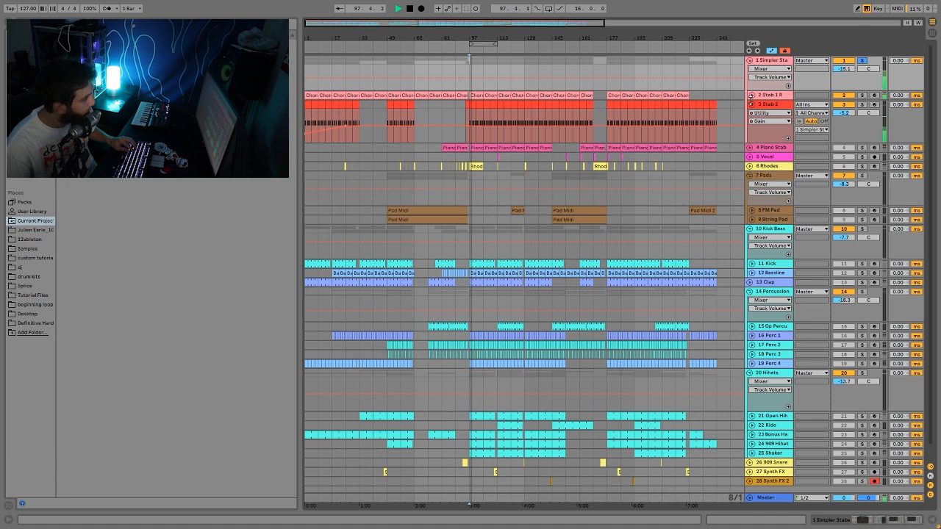
left_click(751, 95)
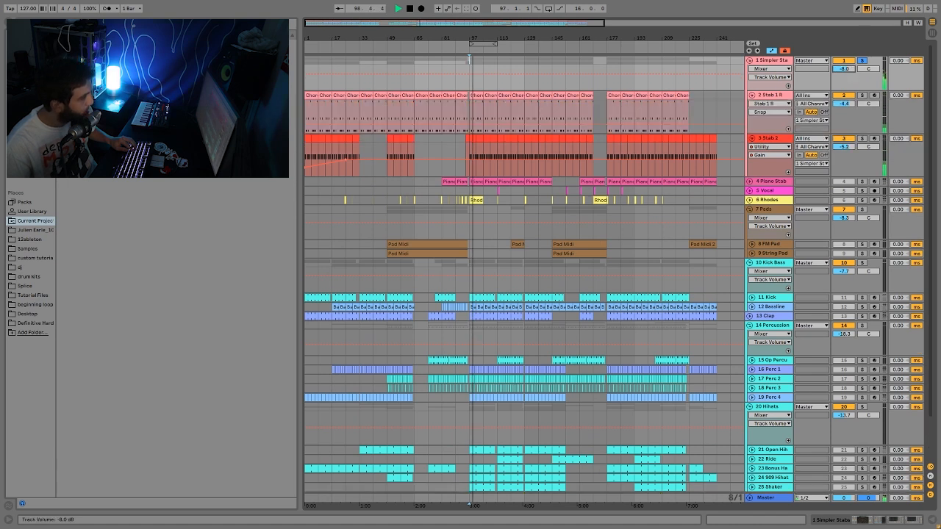
- Replay the stabs from bar 97, zooming the timeline in around that bar
key("space")
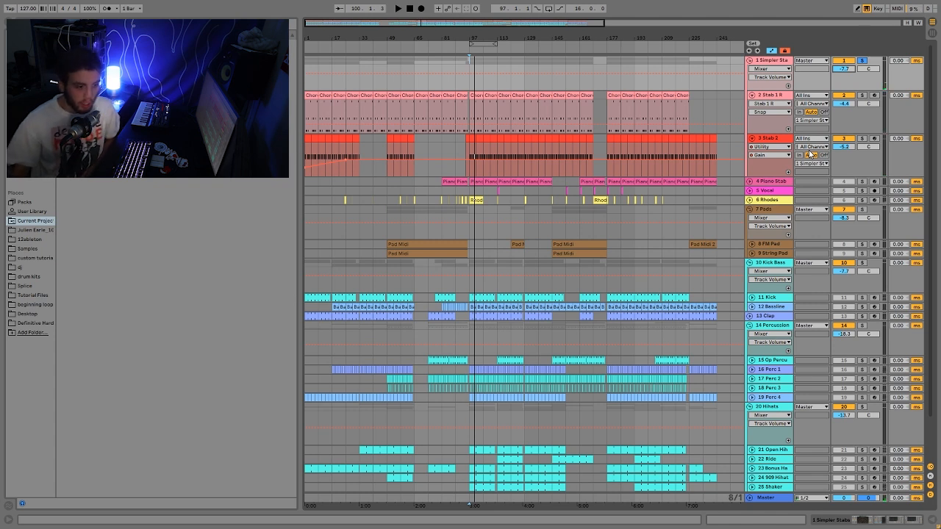
key("space")
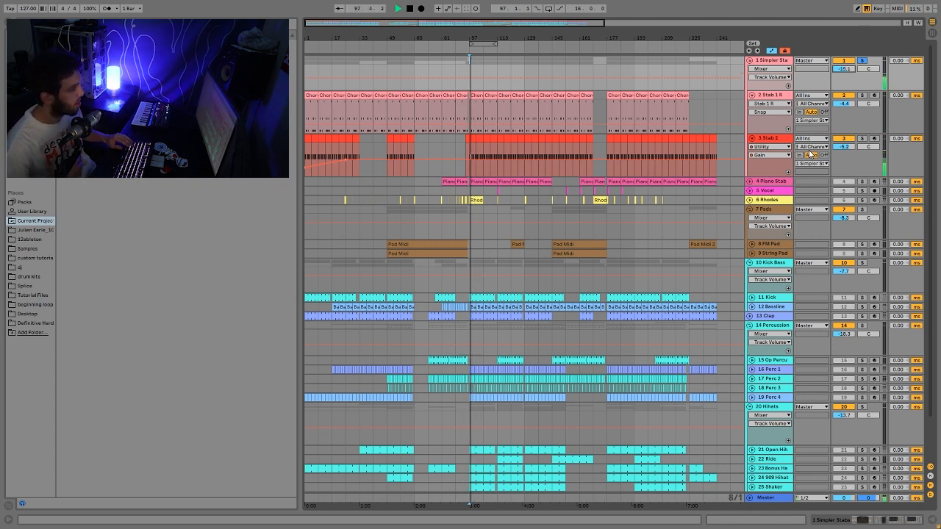
key("space")
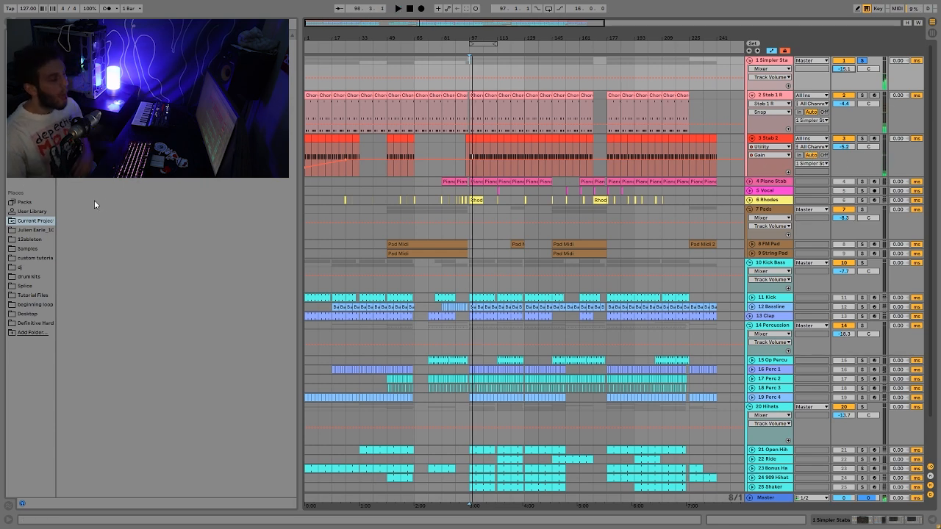
key("plus")
key("plus")
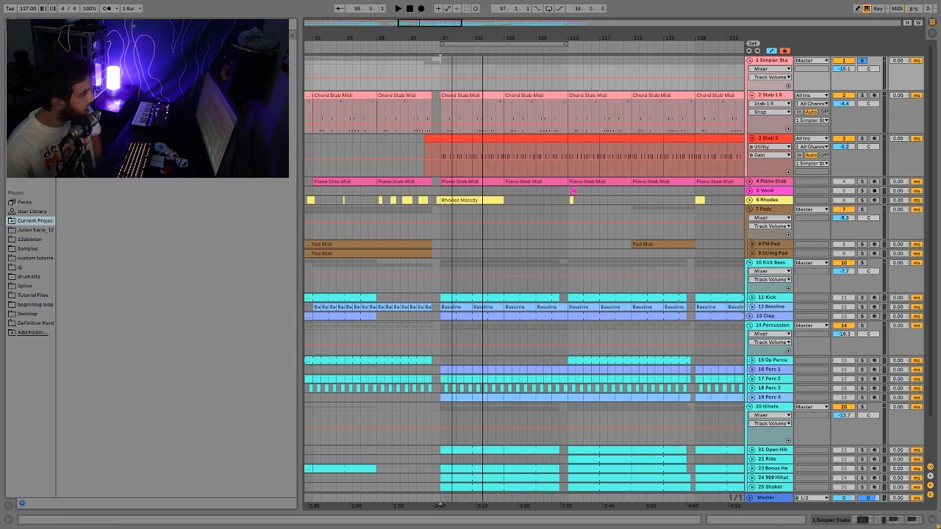
key("plus")
key("plus")
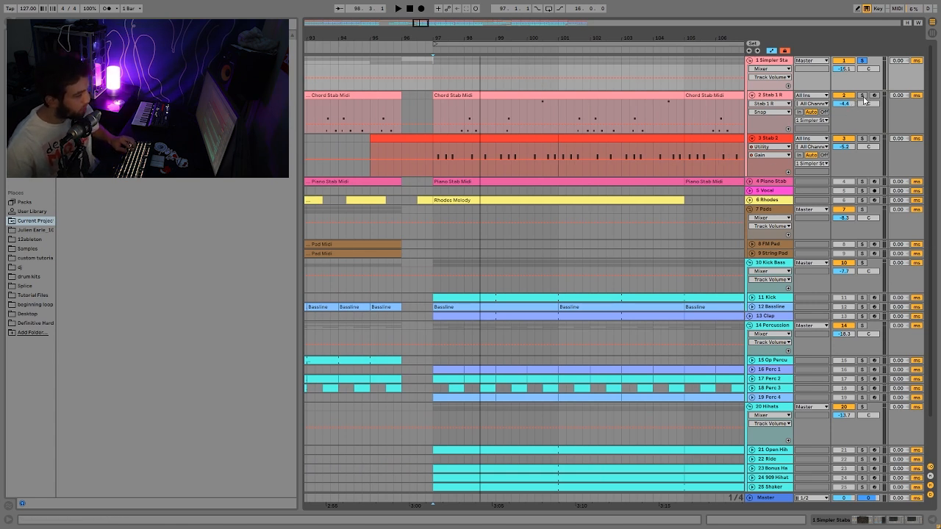
key("space")
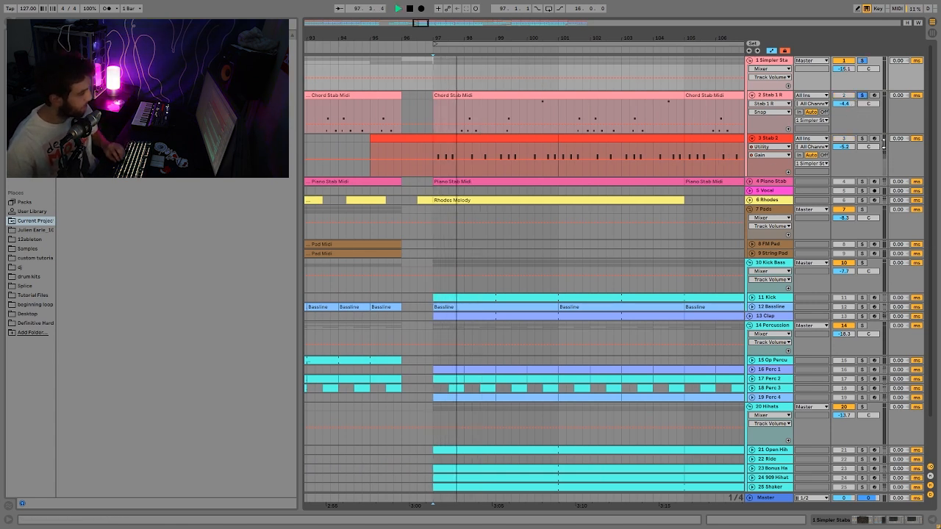
- Solo a single stab track and audition it alone from bar 97
left_click(863, 139)
key("space")
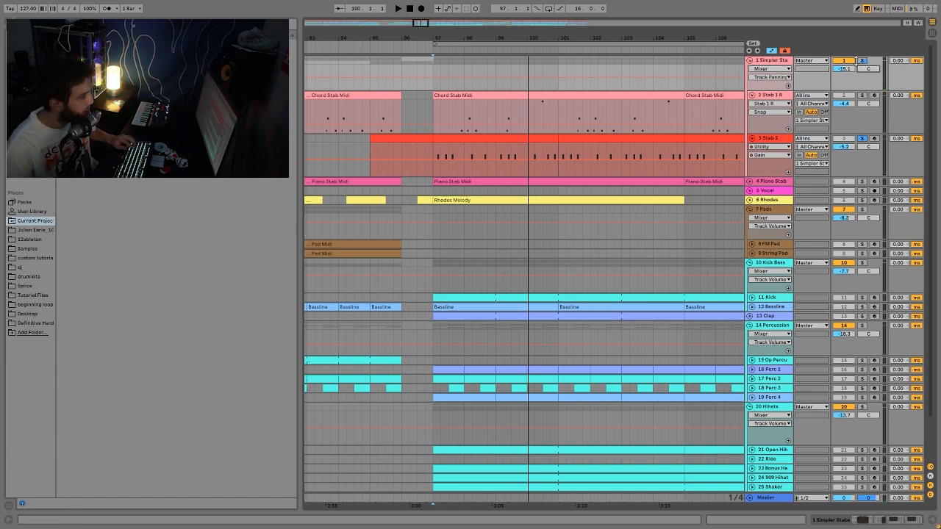
key("space")
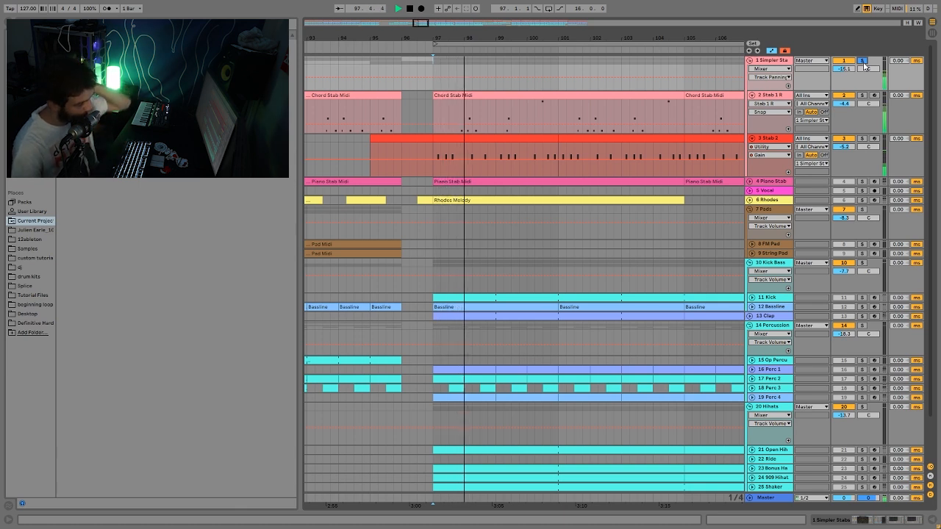
key("space")
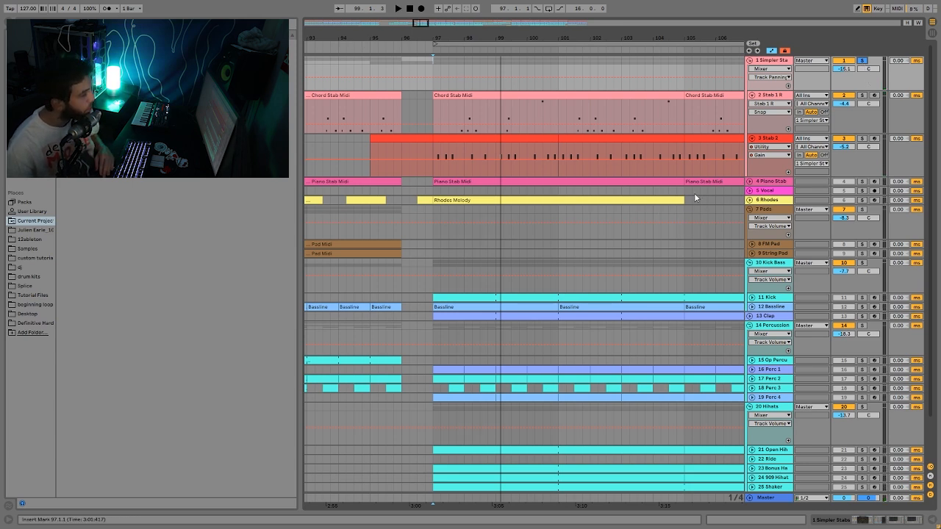
- Check the Stab 2 and Stab 1 R instruments, then show the group's Echo, Drum Buss and Auto Filters
double_click(778, 145)
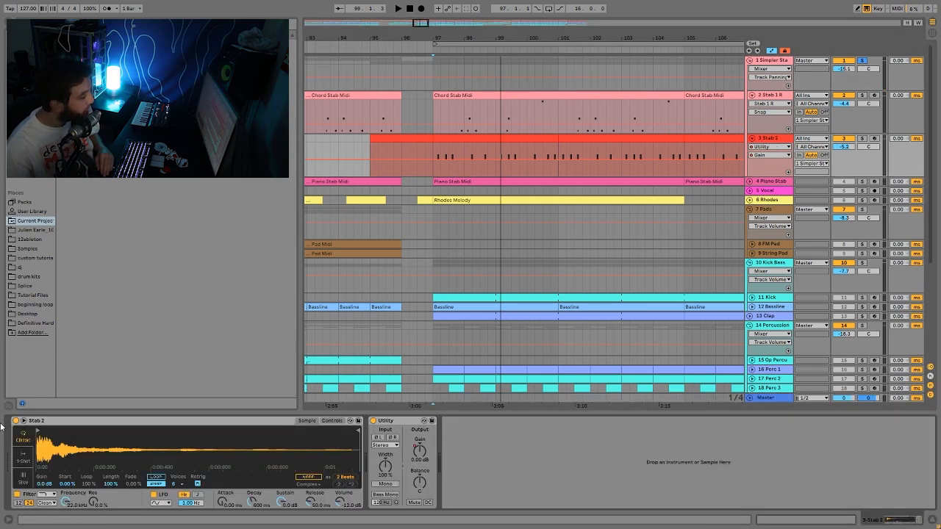
left_click(766, 95)
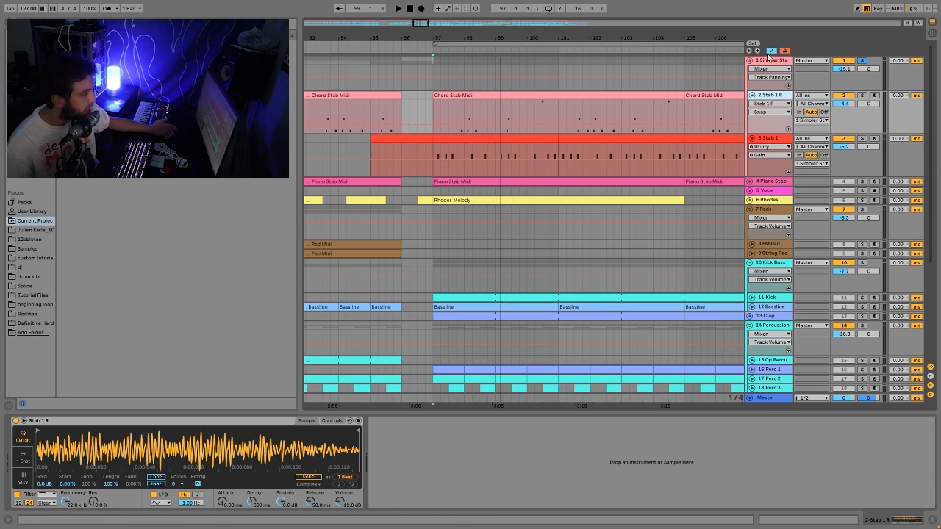
left_click(766, 62)
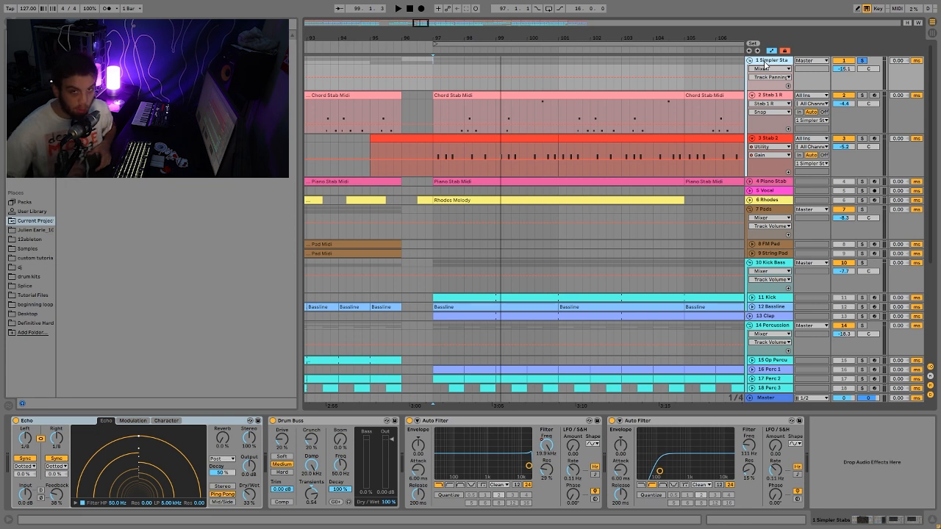
- Audition the Simpler Stabs effect chain twice from bar 97
key("space")
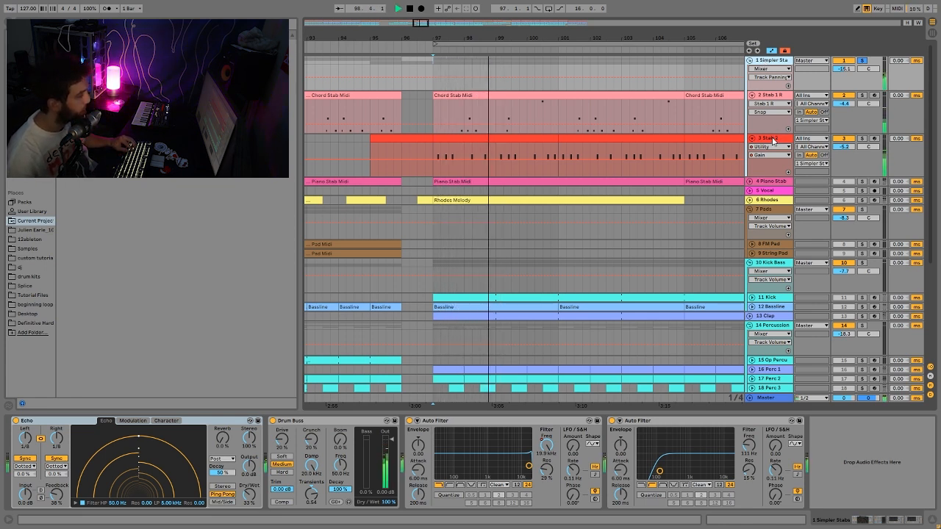
key("space")
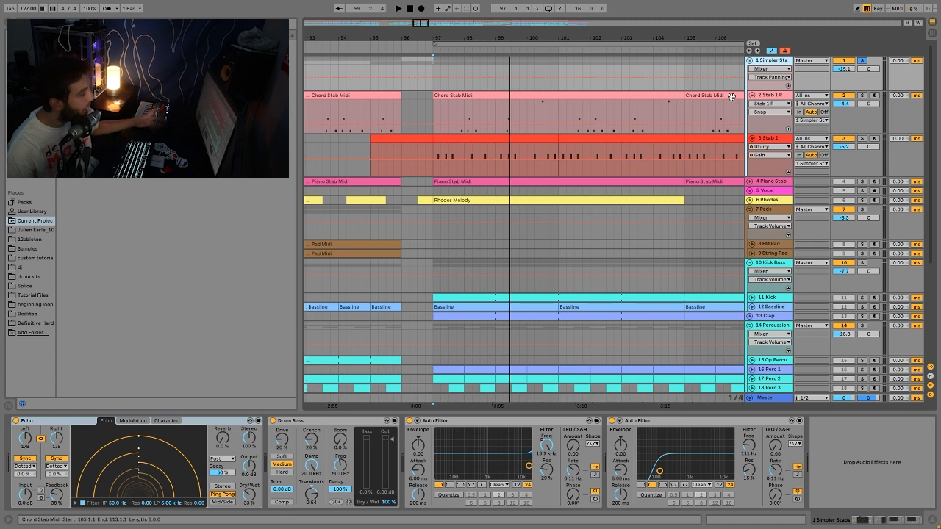
key("space")
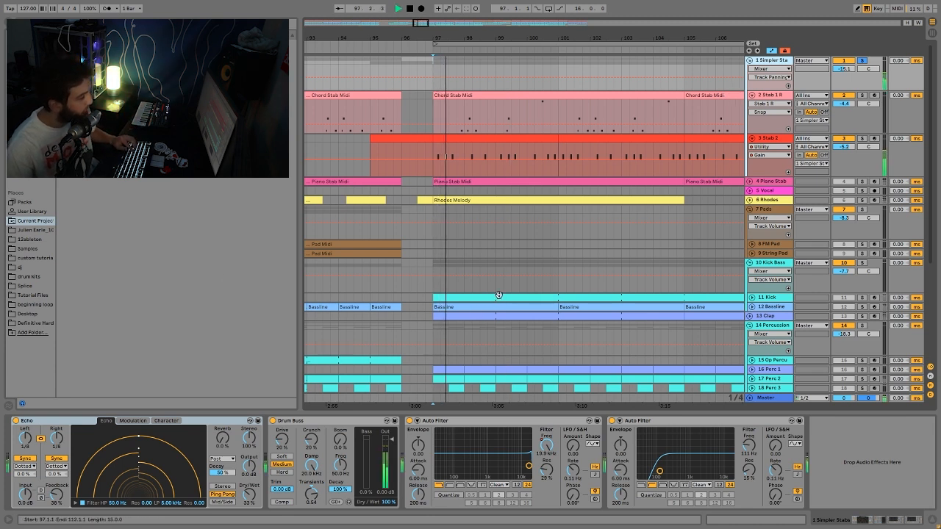
key("space")
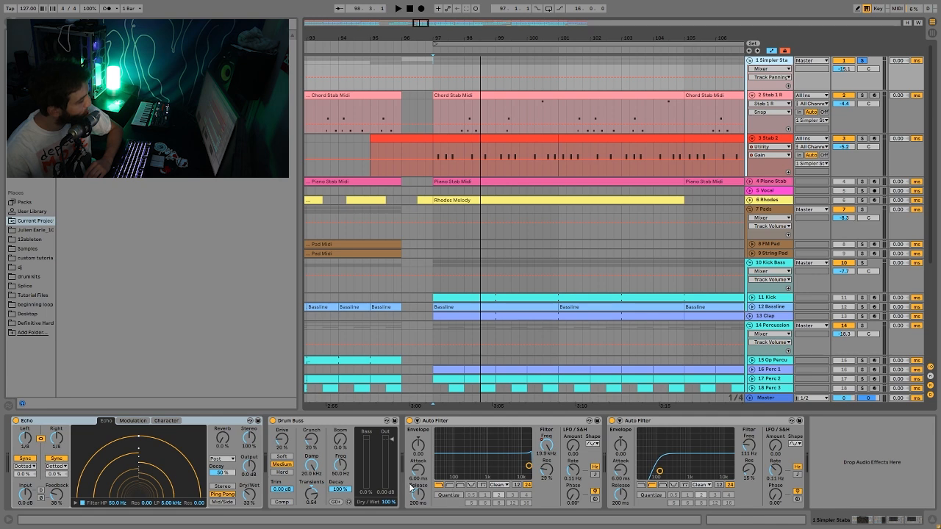
- Show the group's Auto Filter frequency automation lane and zoom out to bars 1–177
left_click(547, 452)
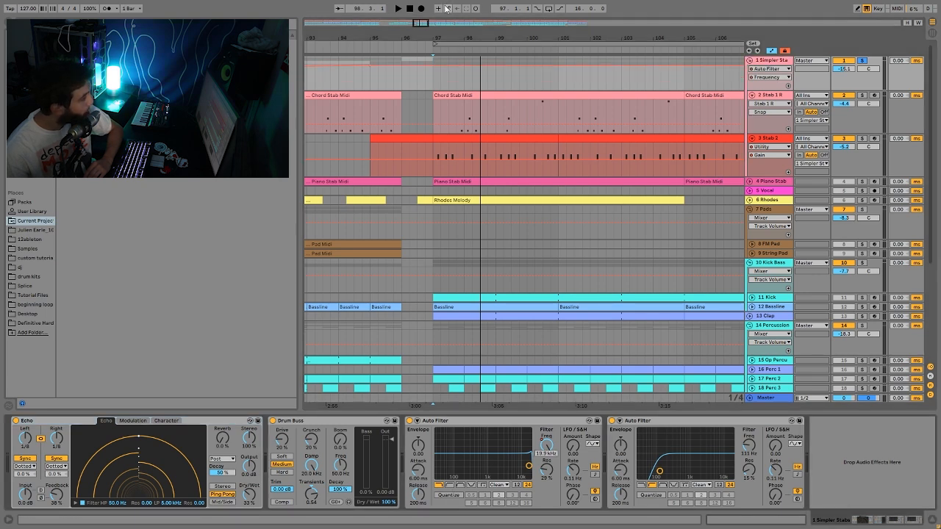
left_click_drag(437, 41, 392, 36)
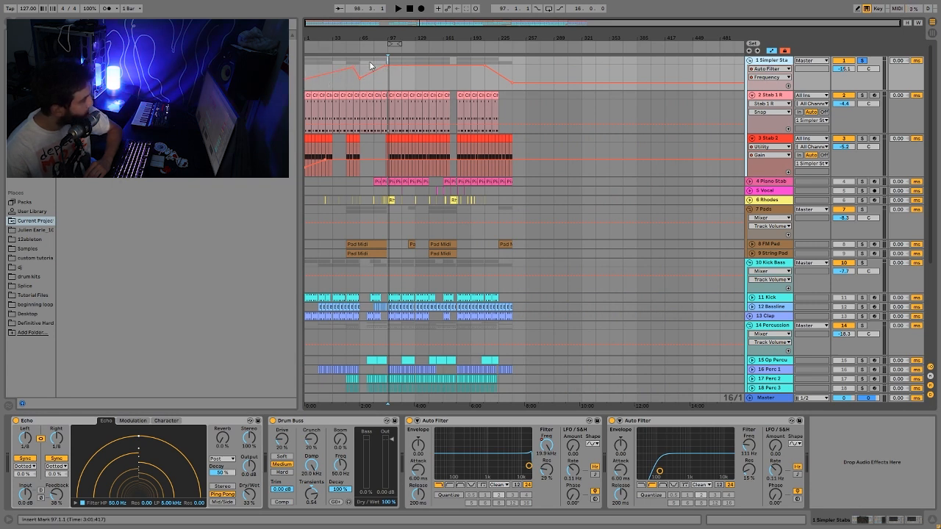
left_click_drag(351, 40, 439, 87)
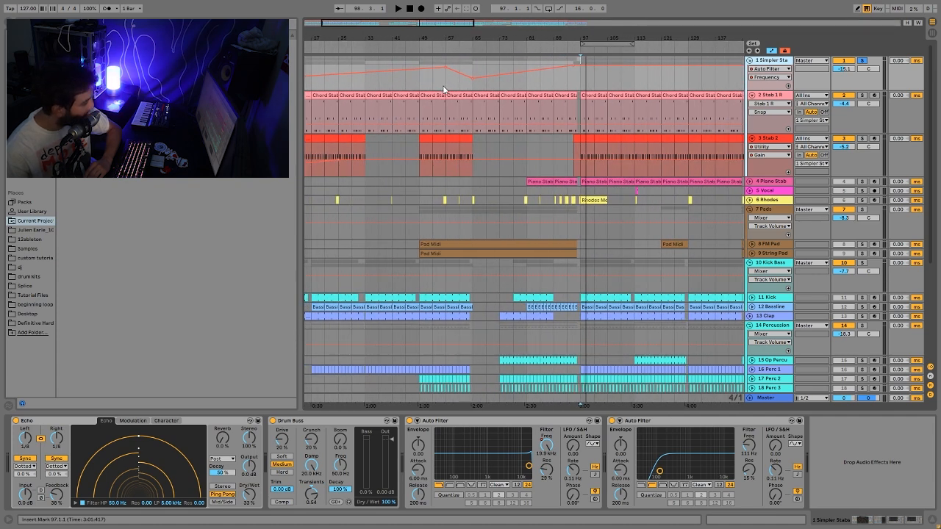
left_click(445, 90)
left_click_drag(446, 39, 435, 26)
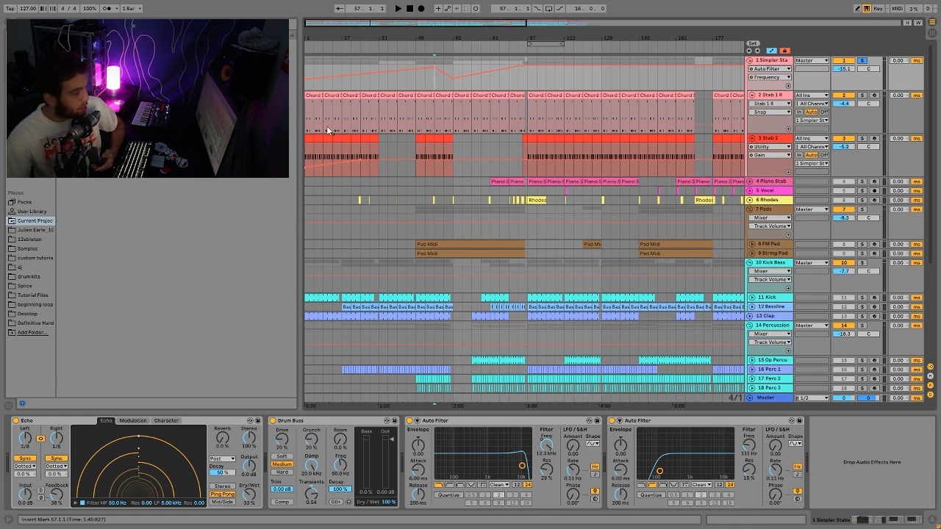
- Play from bar 1 with the Simpler Stabs group unsoloed, then select the first Stab 2 clip
left_click(311, 72)
key("space")
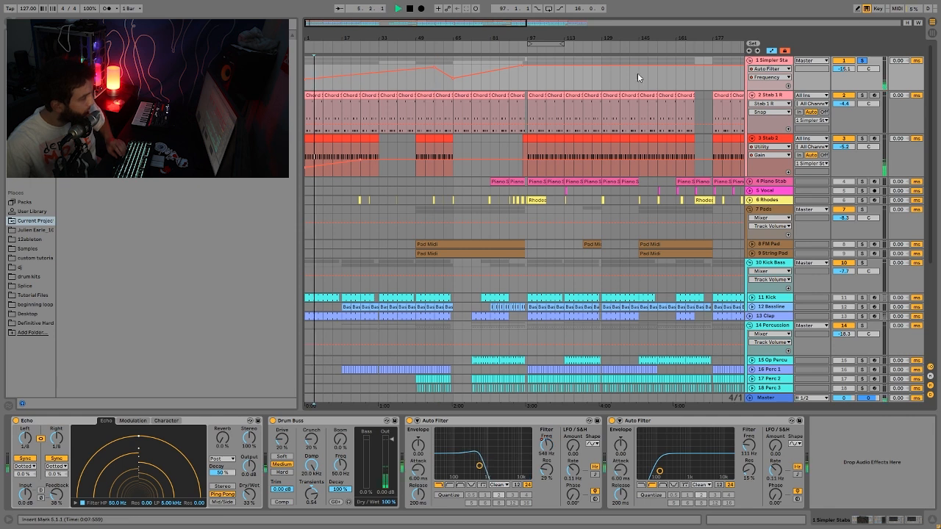
left_click(863, 61)
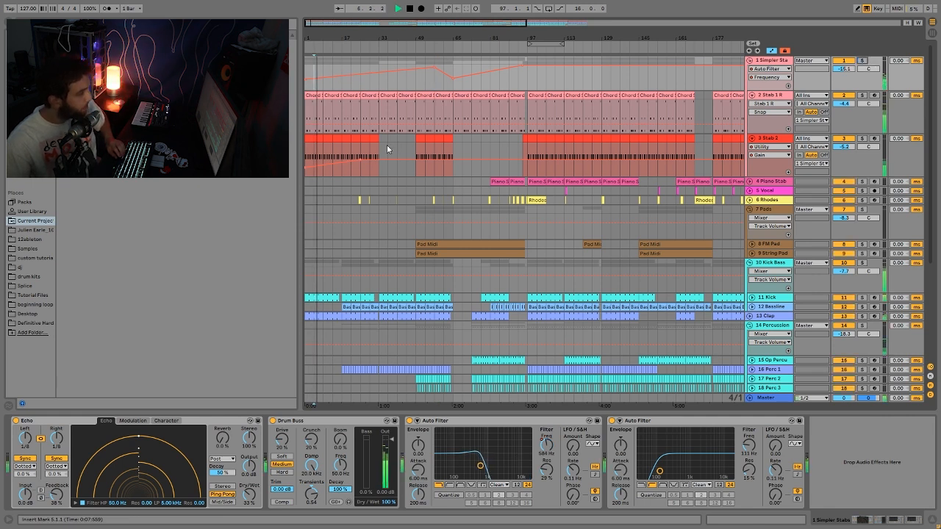
left_click(425, 81)
key("space")
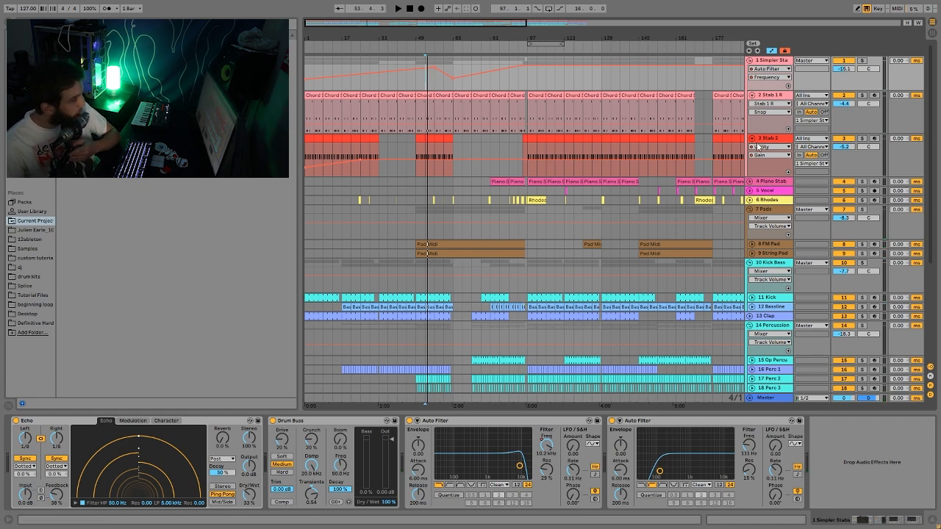
scroll(325, 150, "down", 2)
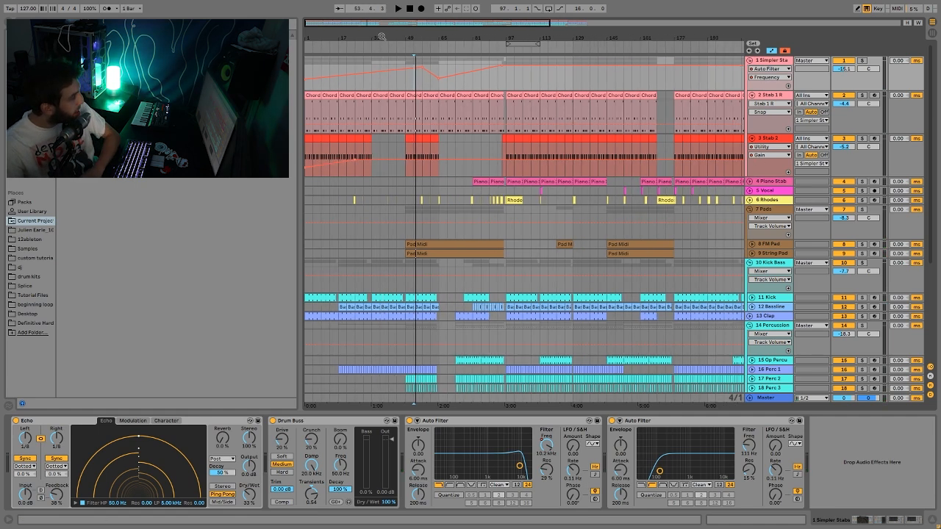
left_click(330, 160)
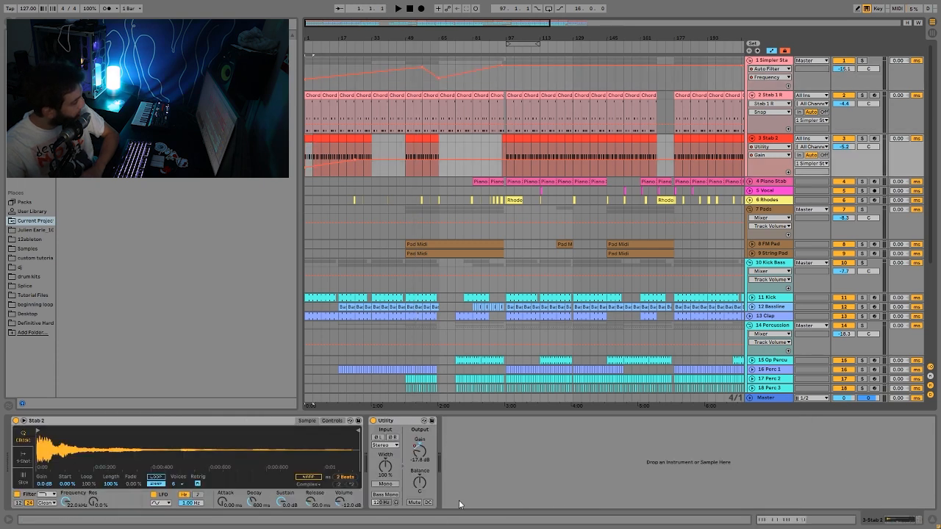
- Audition the opening bars, zoom out fully and show Piano Stab's Mellow Piano, Auto Filter, Echo and Drum Buss
key("space")
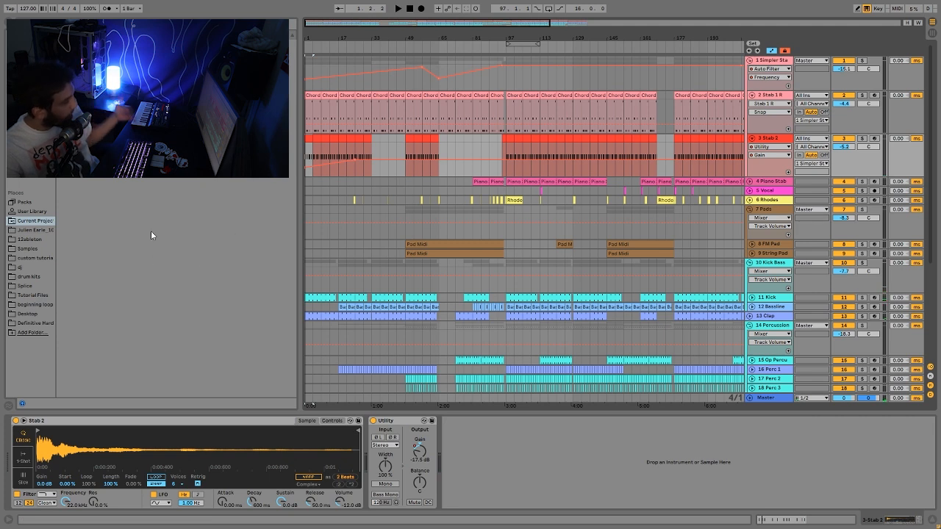
key("space")
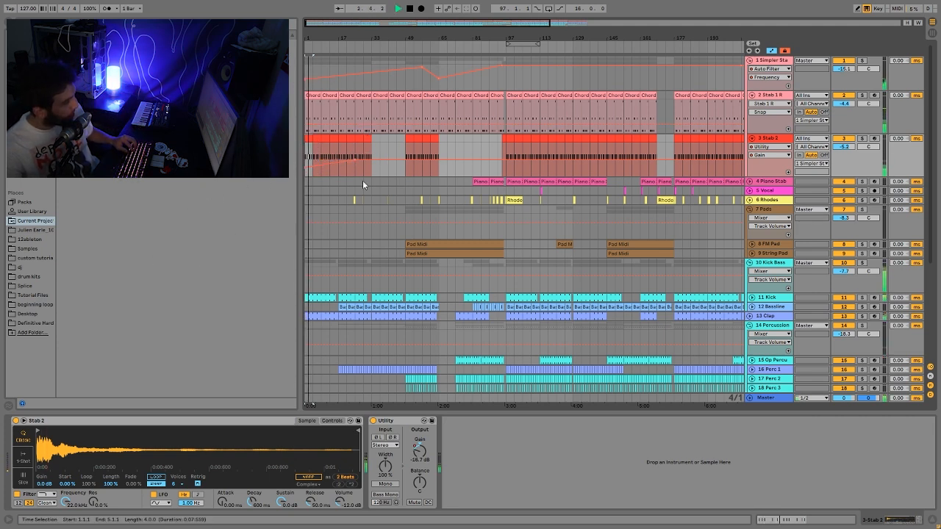
key("space")
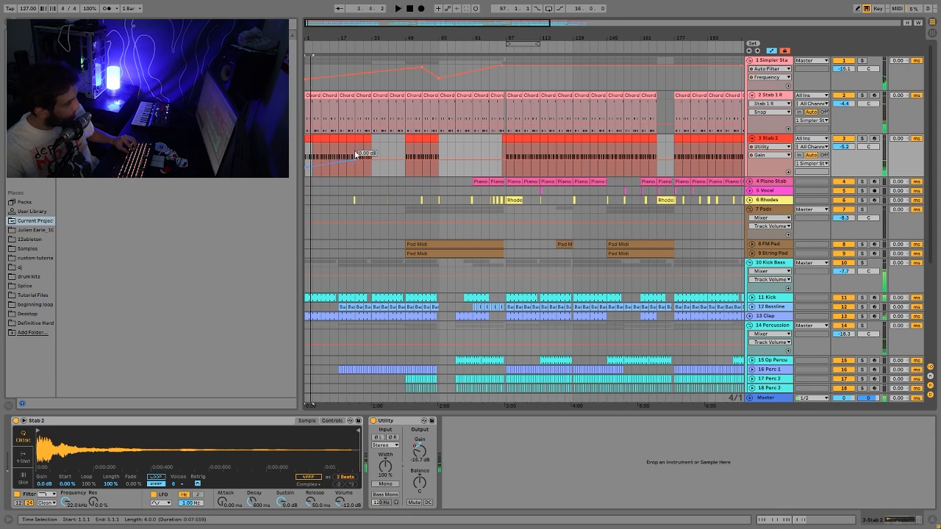
left_click_drag(608, 36, 608, 8)
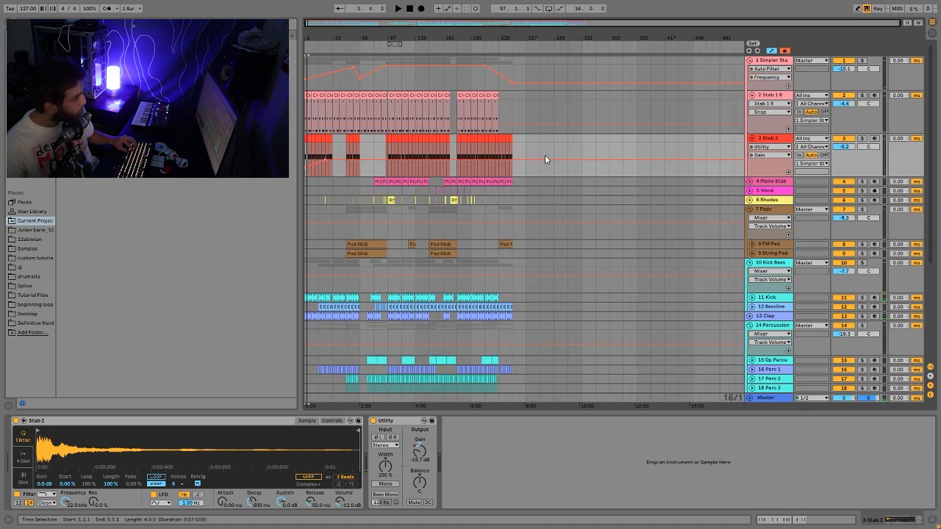
left_click(779, 182)
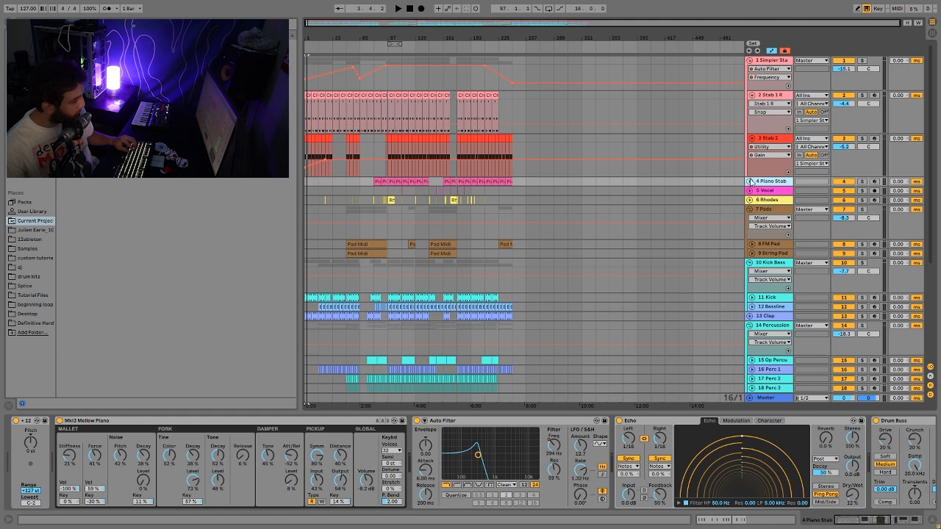
- Unfold and solo Piano Stab, play its bar 97 clip and zoom to bars 81–125
left_click(750, 181)
left_click(863, 181)
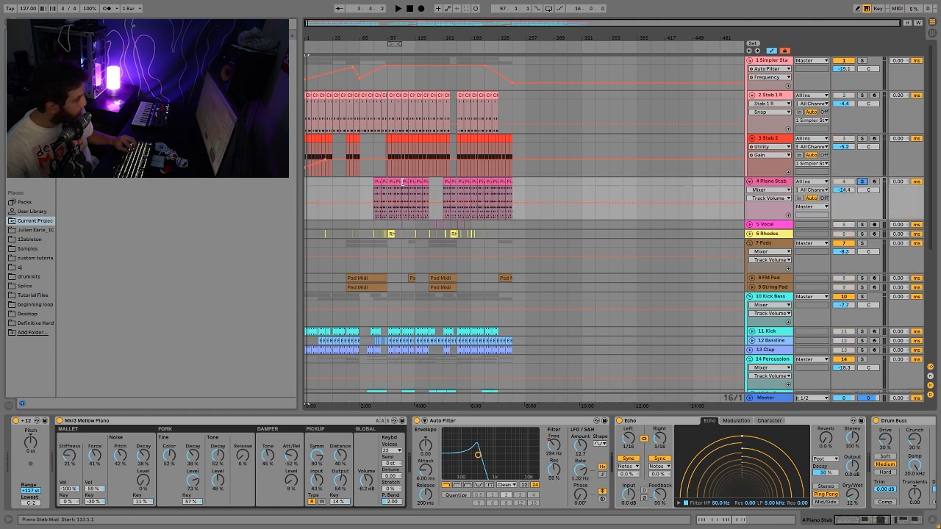
left_click(389, 184)
key("space")
left_click_drag(381, 41, 421, 121)
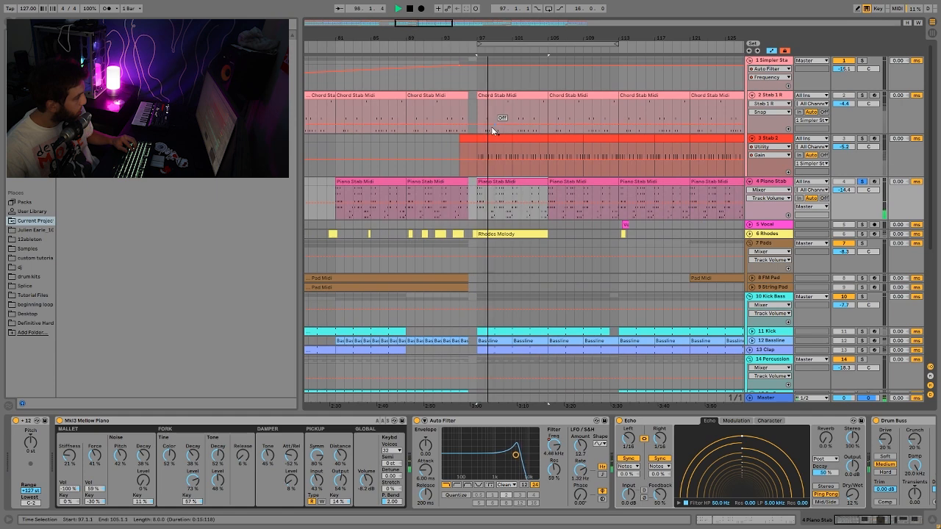
- Check the bar 97 clip's notes, selecting the four near beat 2.3–2.4, then return to Piano Stab's effects
double_click(516, 181)
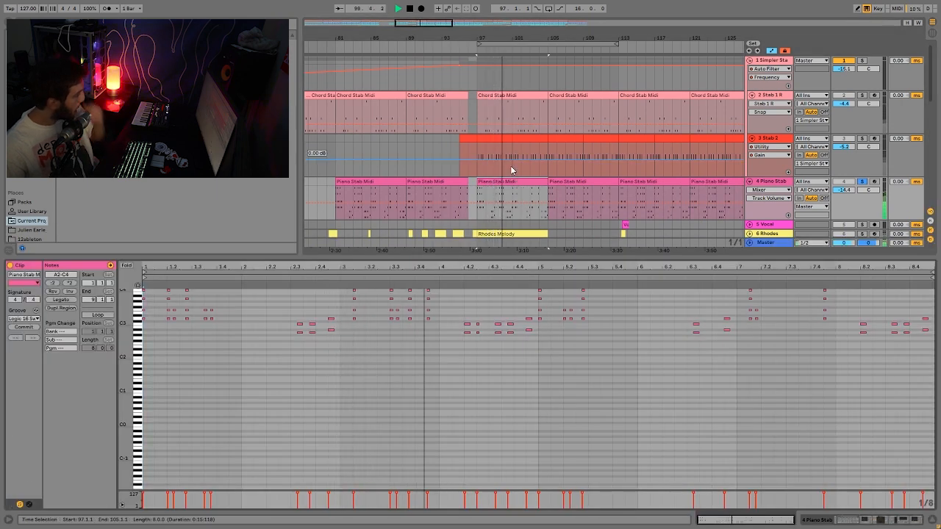
key("space")
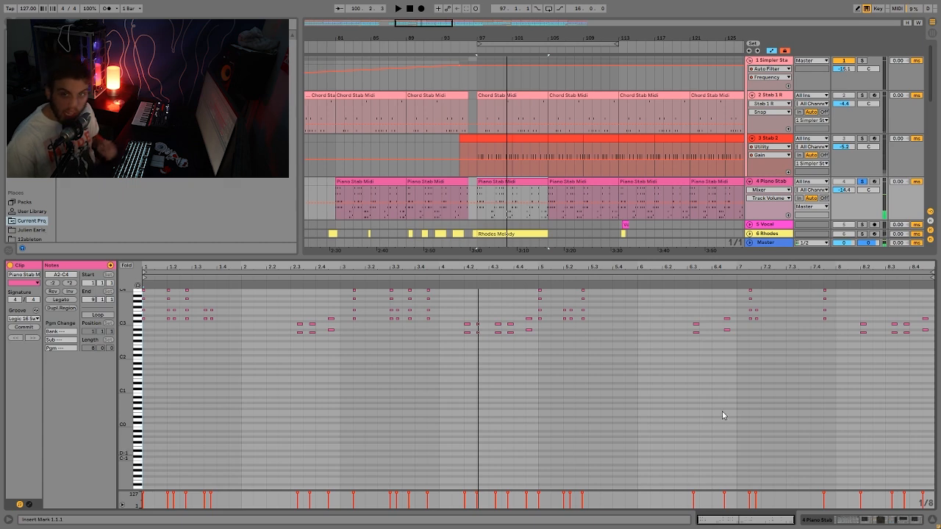
scroll(832, 156, "down", 8)
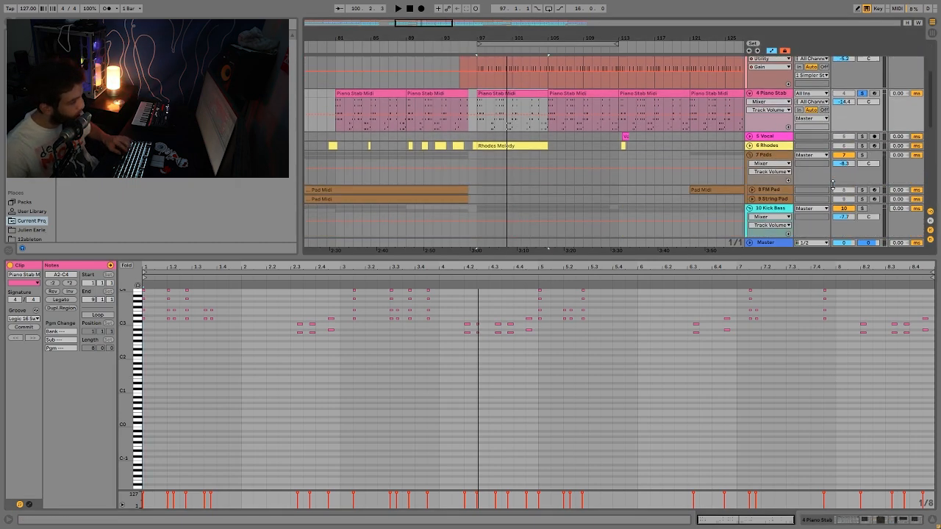
key("space")
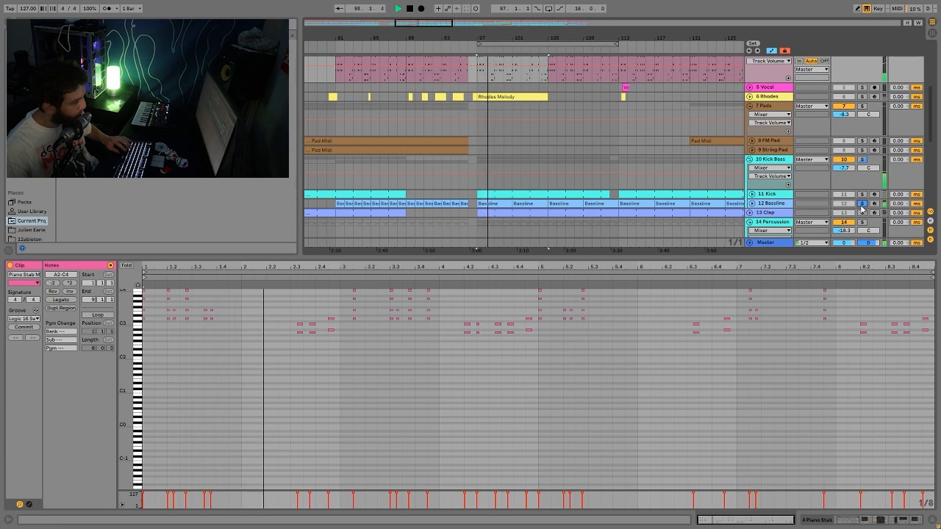
key("space")
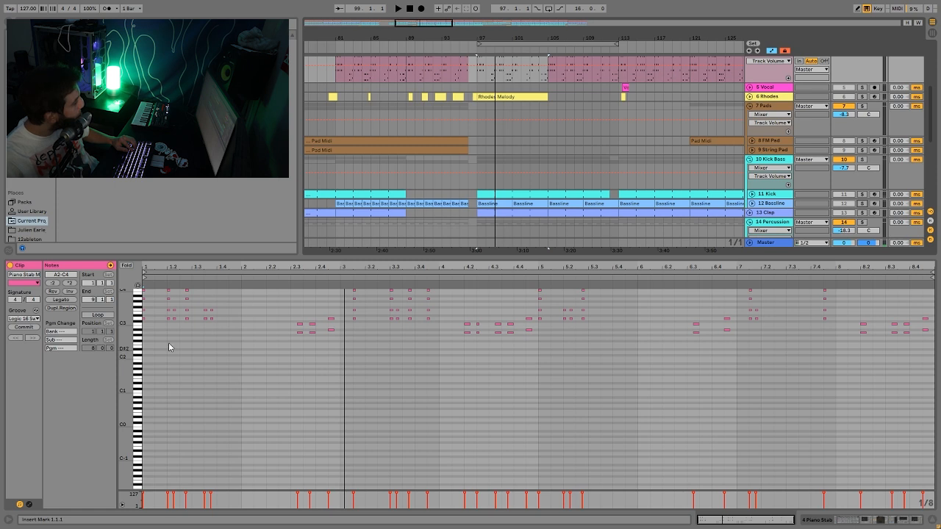
left_click_drag(127, 341, 127, 367)
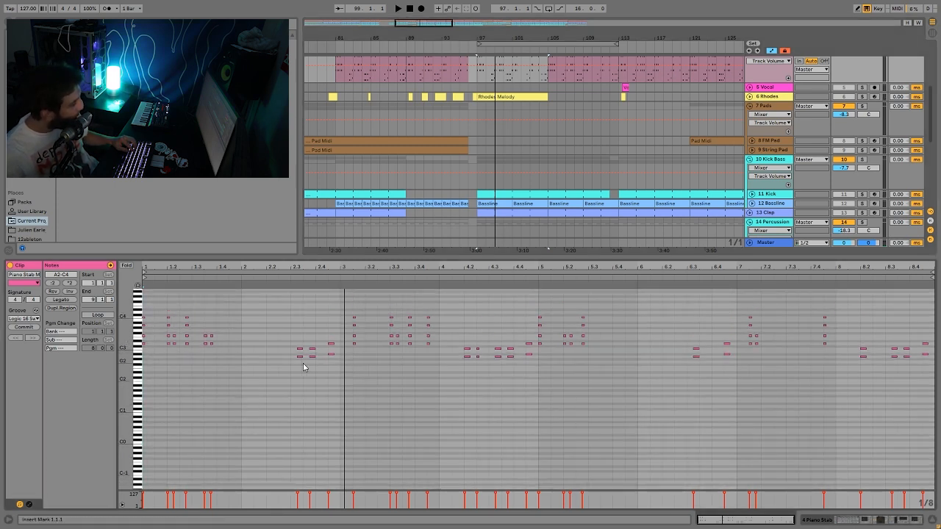
left_click_drag(321, 326, 339, 382)
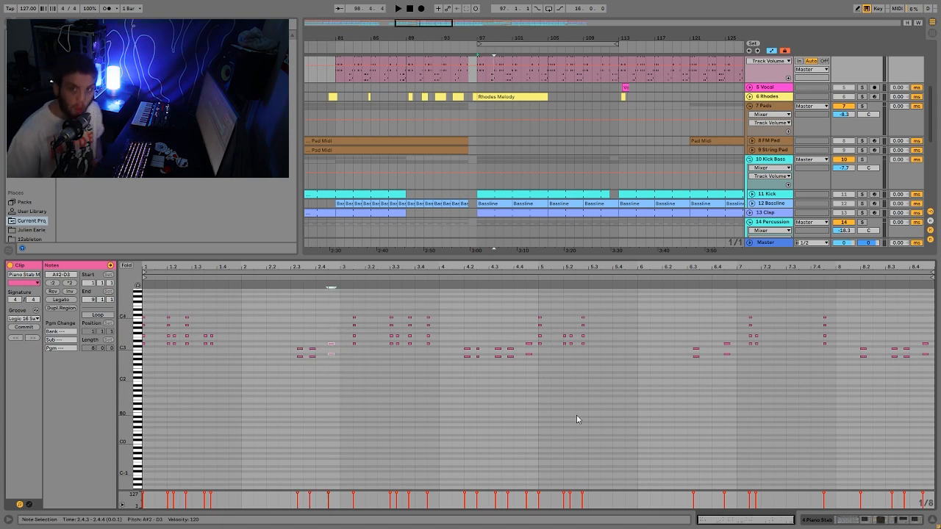
scroll(765, 228, "up", 3)
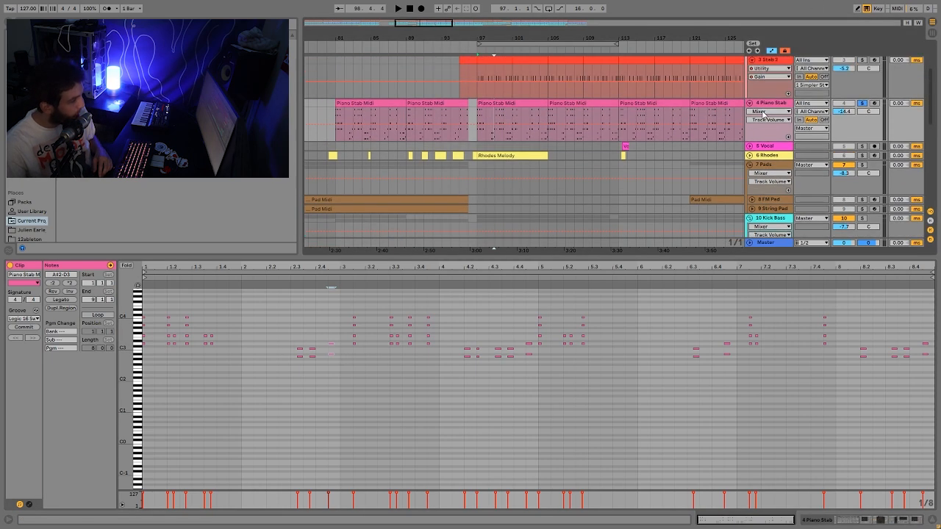
double_click(761, 105)
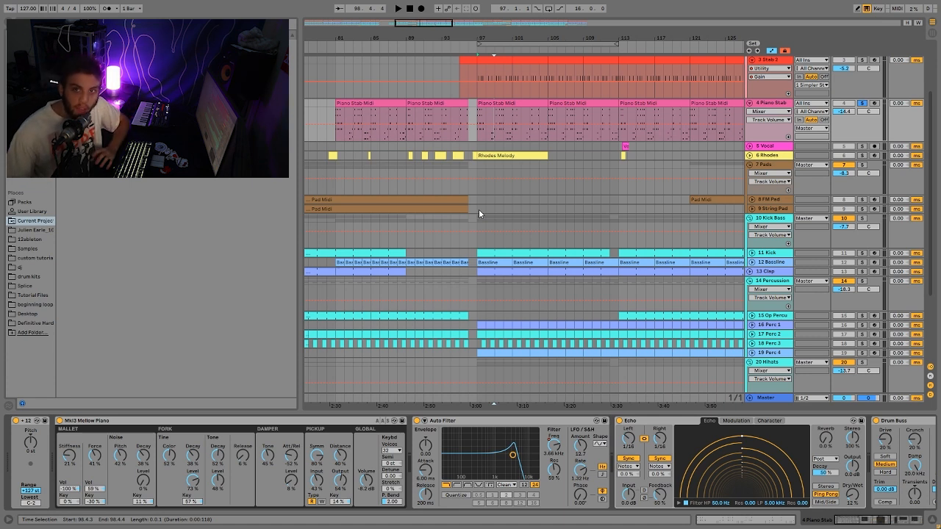
- Play around bar 97 and display Piano Stab's Auto Filter Frequency automation across the full arrangement
key("space")
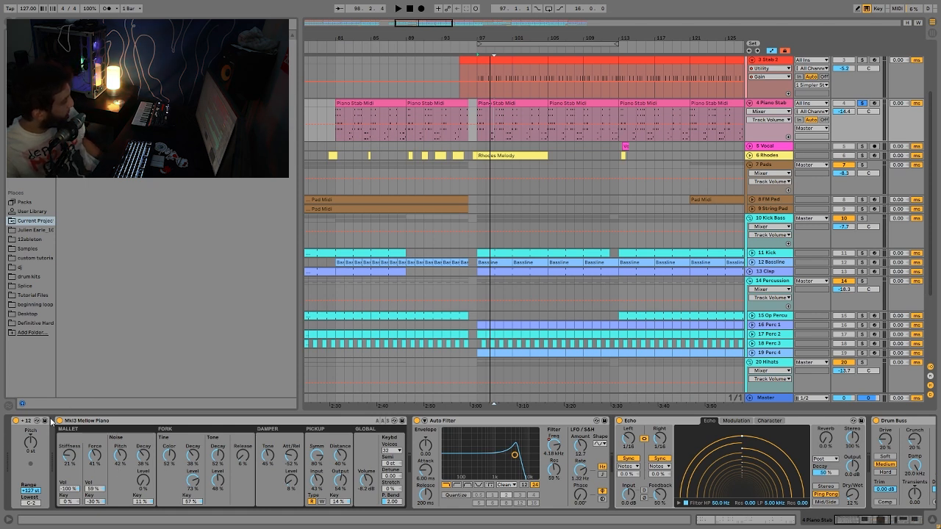
left_click(554, 453)
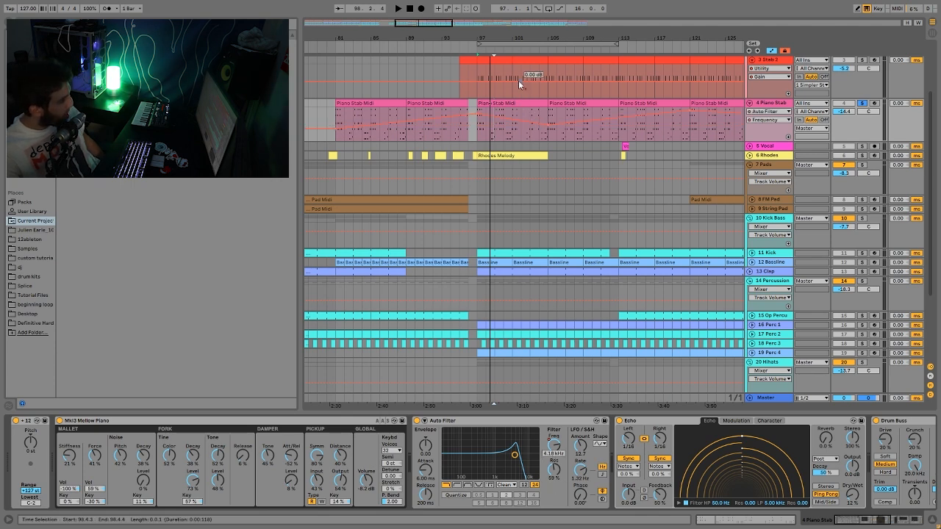
left_click_drag(526, 38, 441, 11)
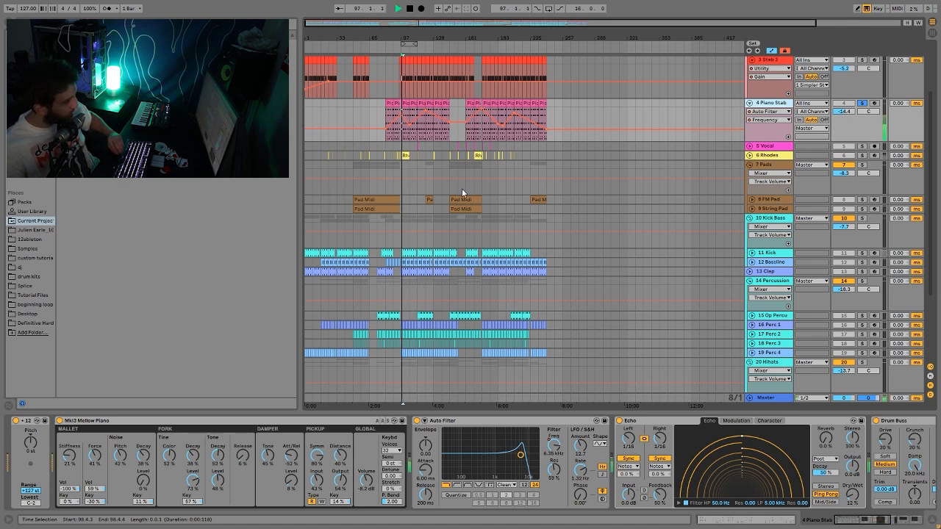
- Audition the Piano Stab section from bar 121, then from its bar 105 clip
left_click(425, 134)
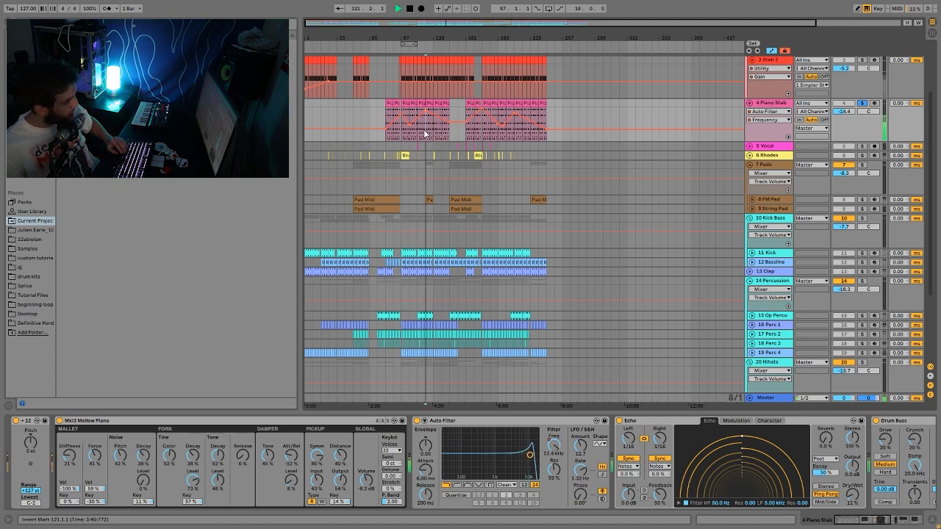
key("space")
left_click(411, 118)
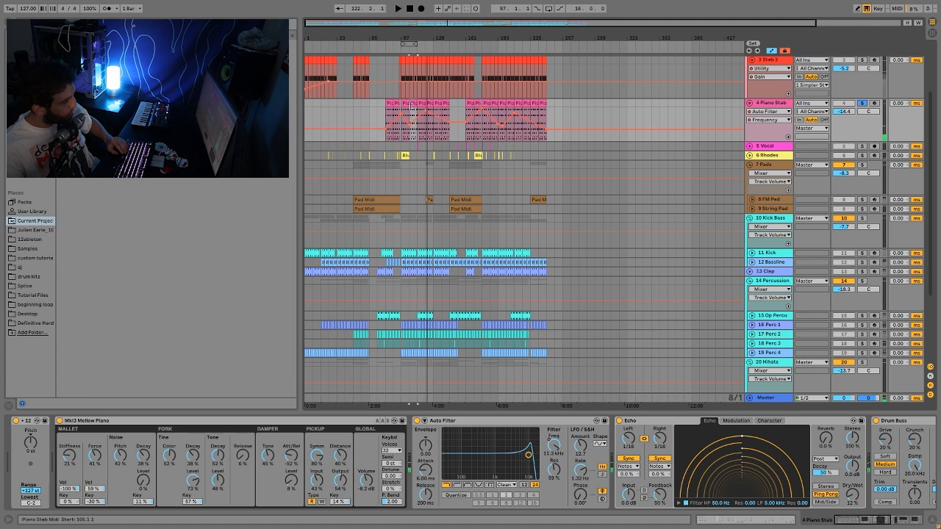
key("space")
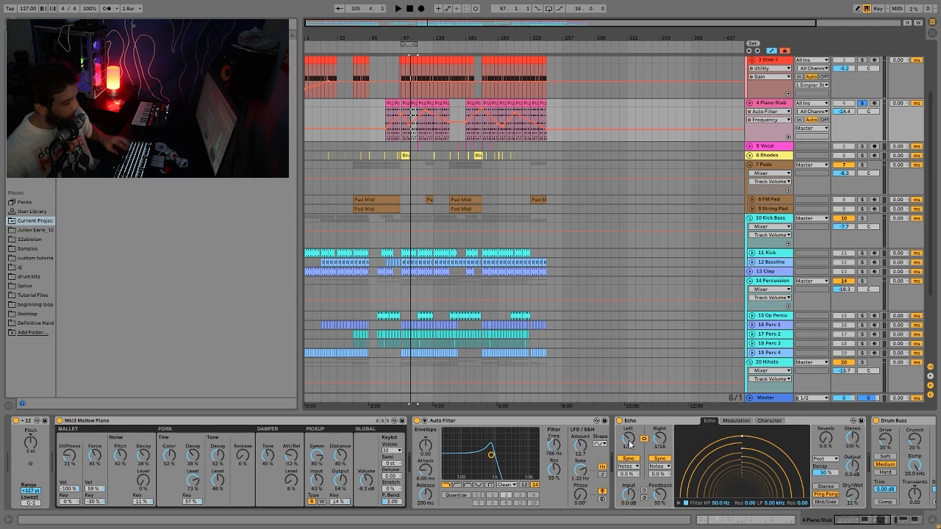
- Delete the Saturator from the Piano Stab device chain
scroll(628, 443, "down", 10)
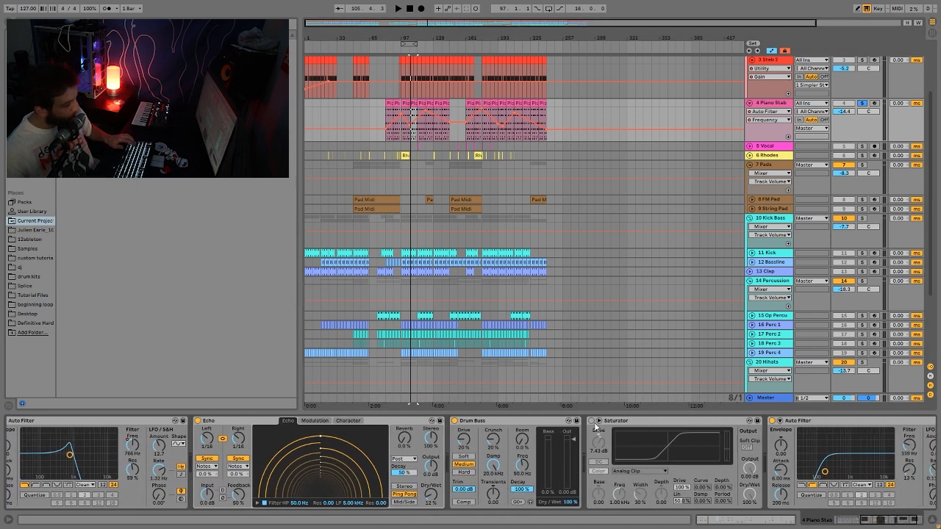
scroll(591, 434, "down", 2)
left_click(598, 422)
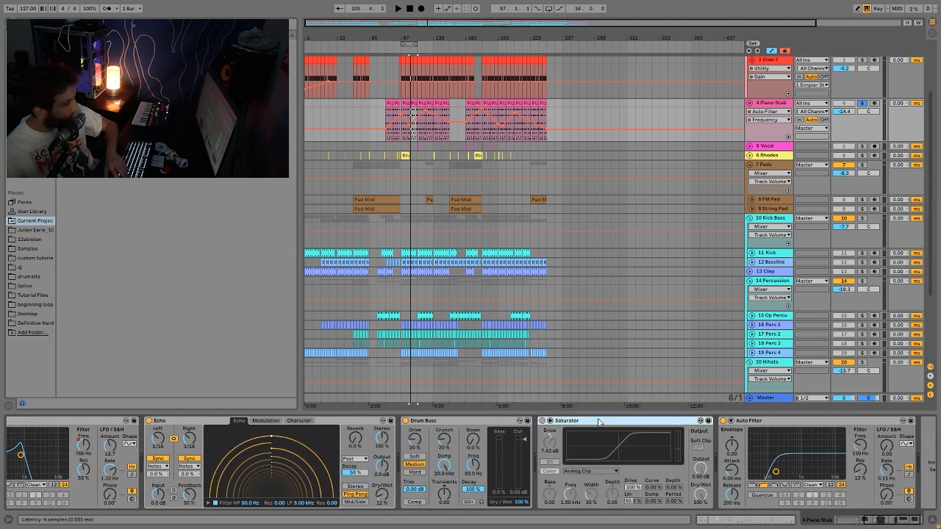
key("Delete")
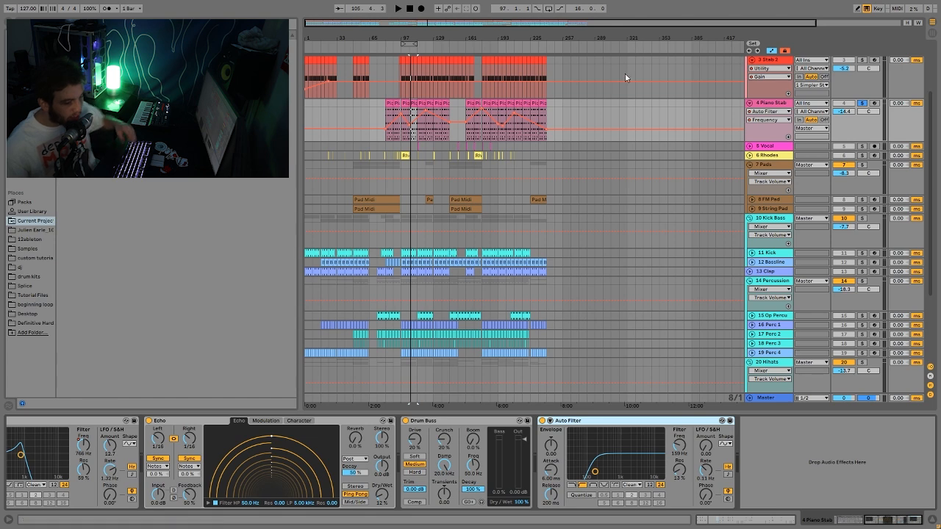
scroll(544, 140, "up", 3)
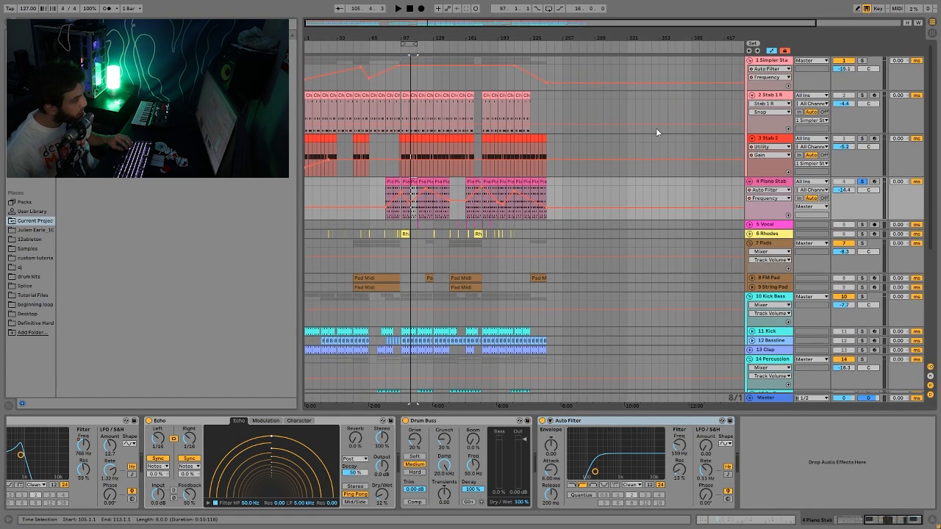
- Solo track 1, zoom to bars 91–117 and audition, checking Stab 1 R's sampler and Piano Stab's chain
left_click(862, 61)
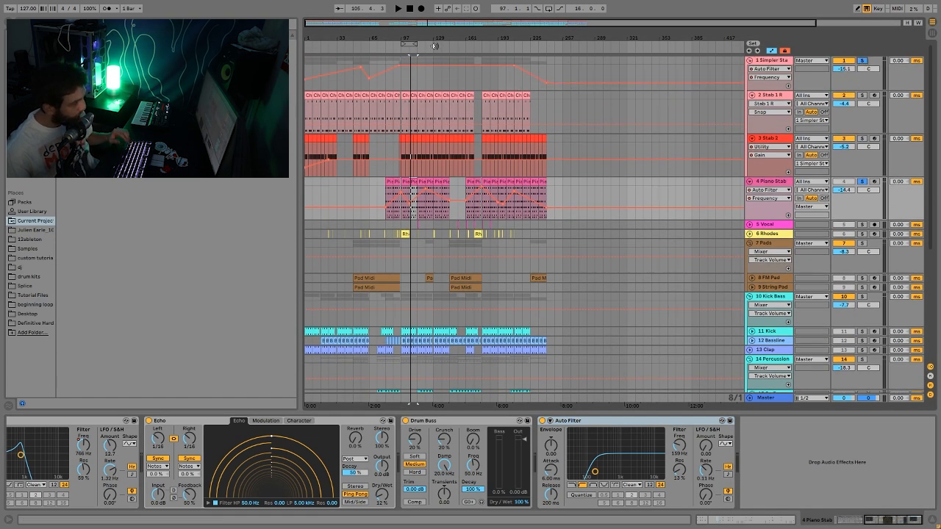
left_click_drag(404, 33, 405, 55)
key("space")
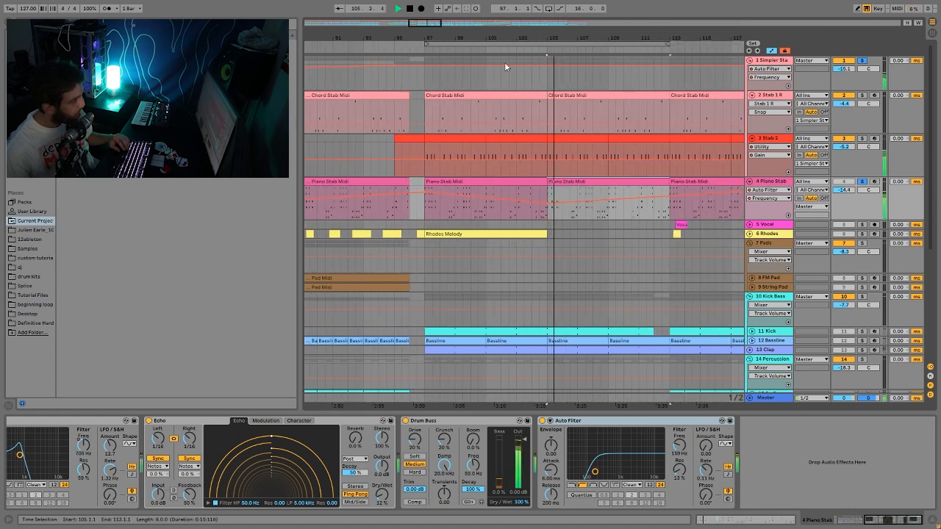
key("space")
left_click(558, 121)
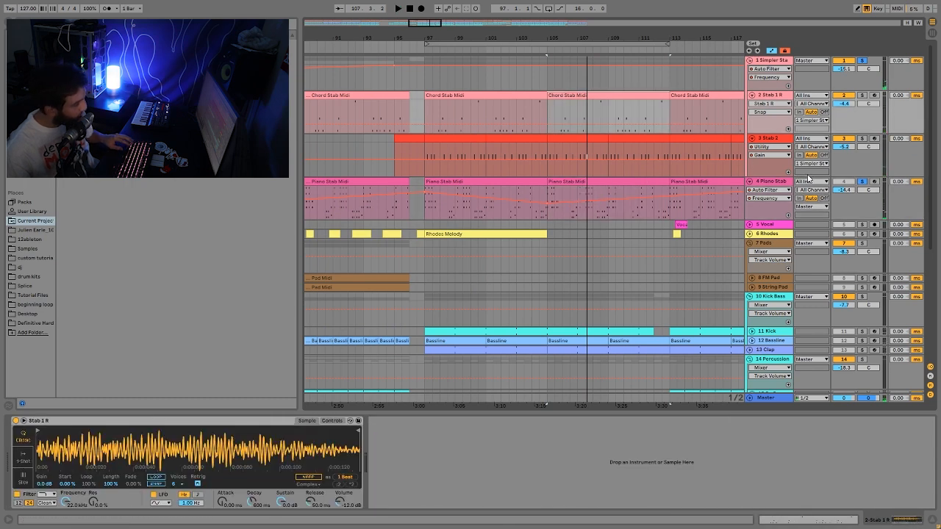
left_click(758, 189)
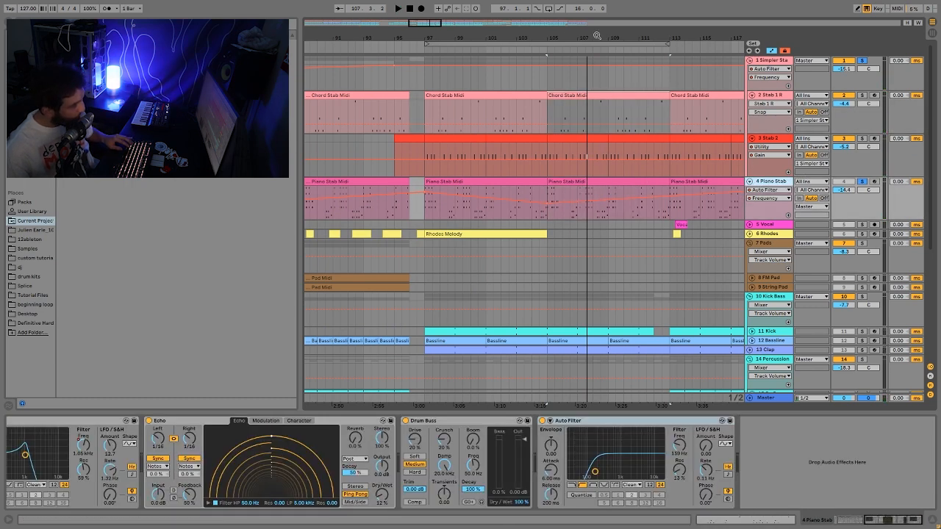
- Select time ranges in the Piano Stab and Chord Stab clips around bars 105–107
left_click_drag(566, 36, 571, 43)
left_click(503, 194)
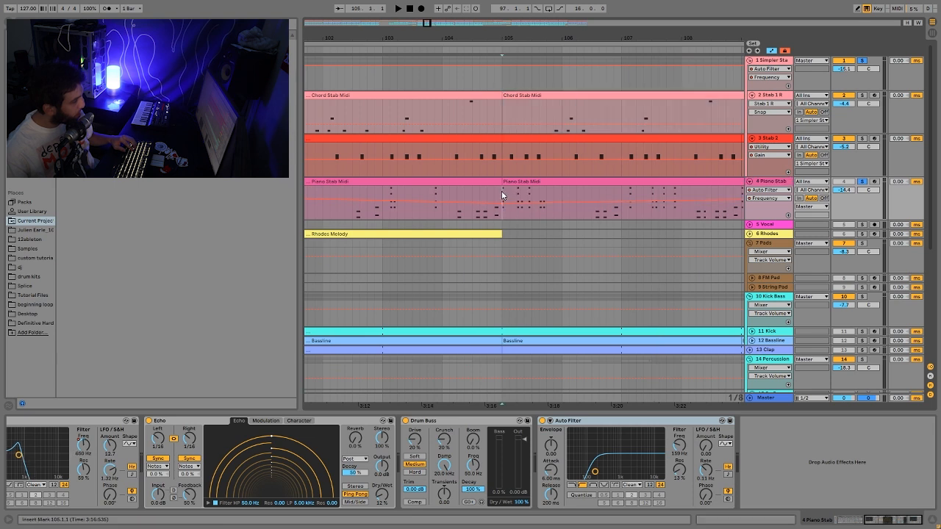
left_click_drag(503, 195, 539, 208)
left_click_drag(553, 112, 613, 118)
left_click_drag(613, 189, 658, 114)
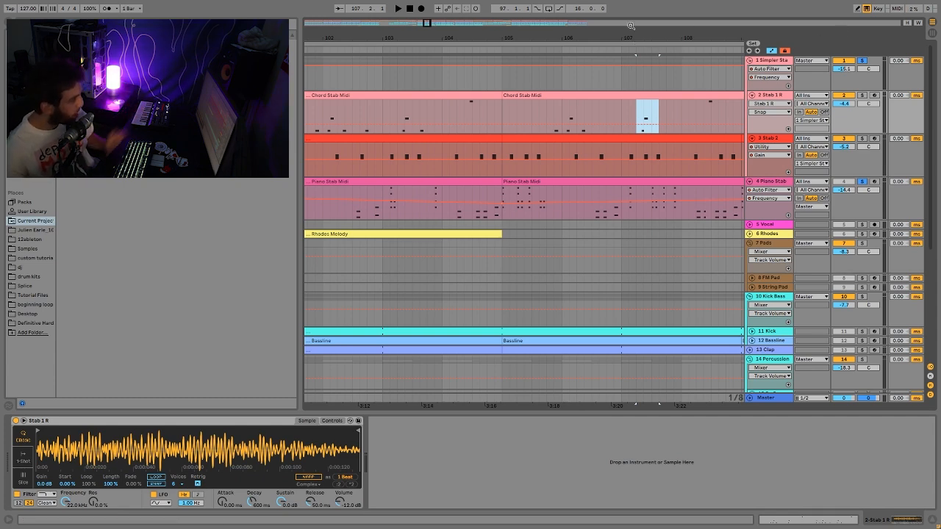
left_click_drag(630, 26, 545, 24)
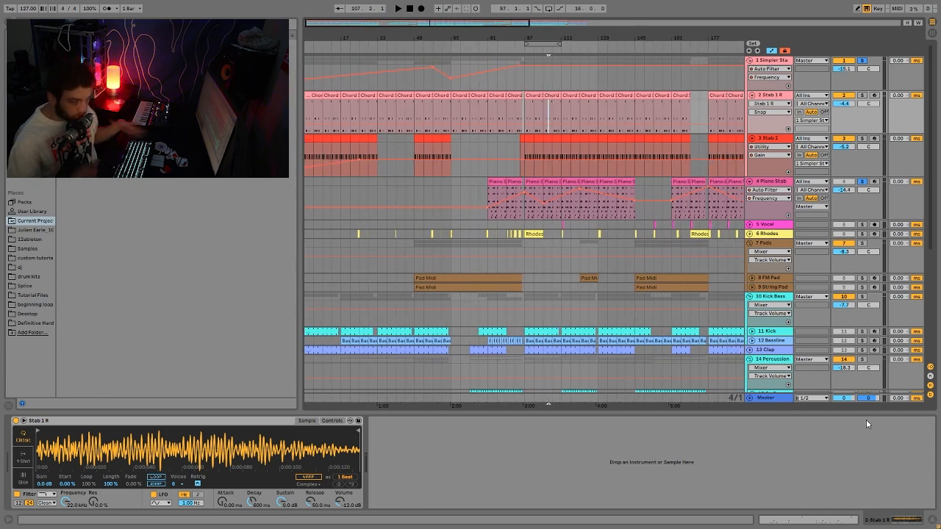
- Unfold the Vocal track, audition from bar 113, unsolo it and zoom in around bar 107
left_click(771, 227)
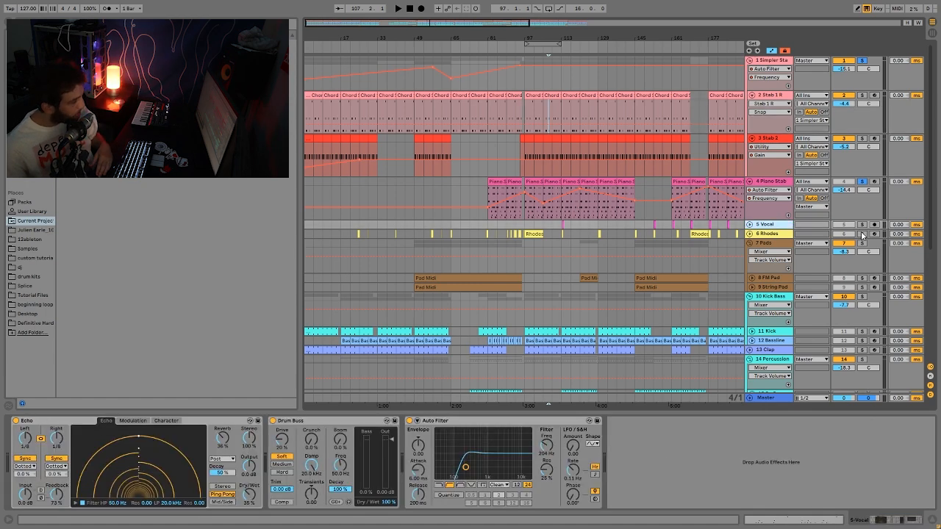
left_click(750, 224)
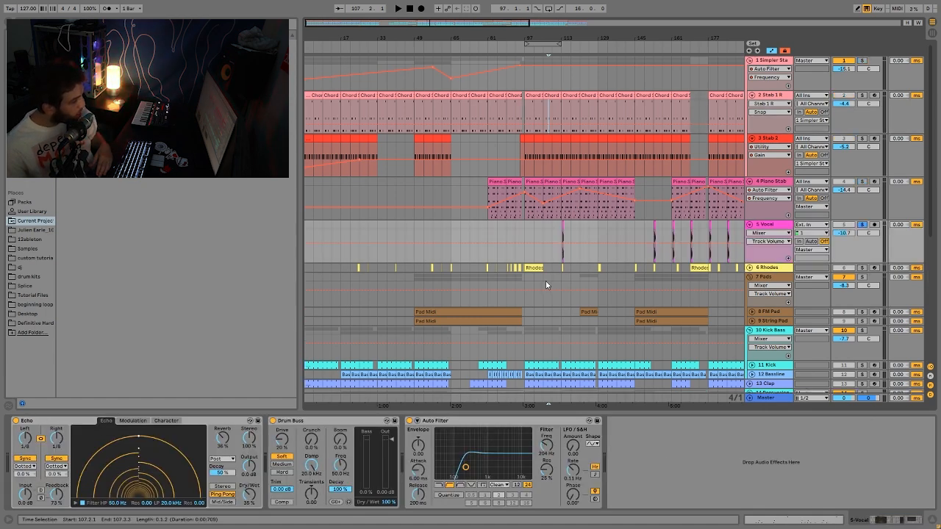
left_click(560, 232)
key("space")
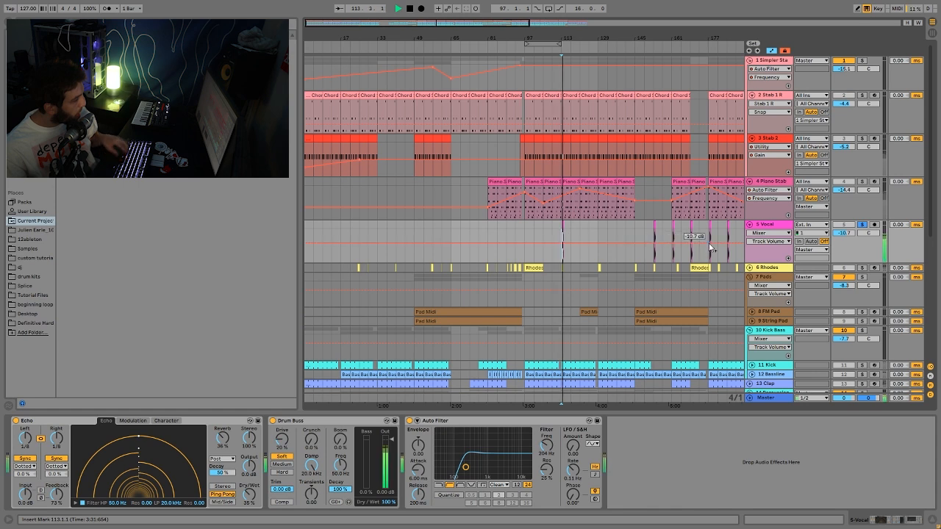
key("space")
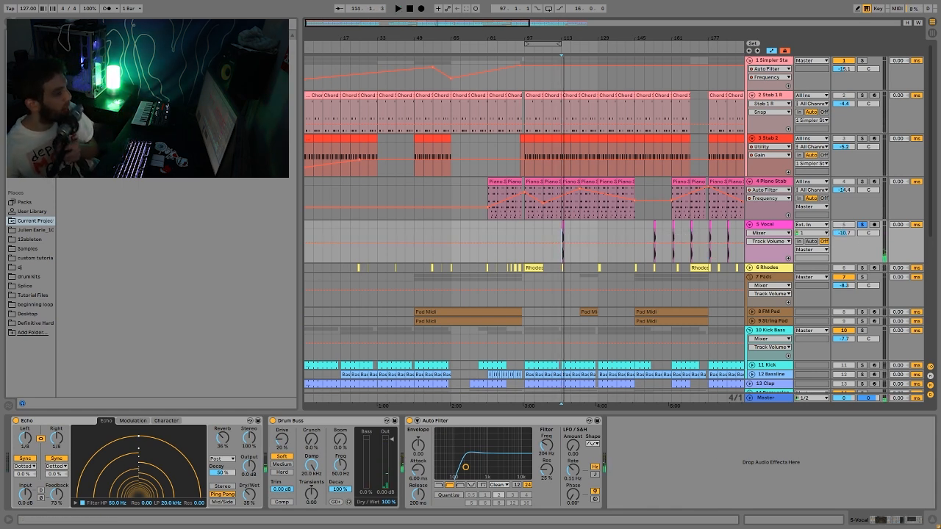
left_click(863, 225)
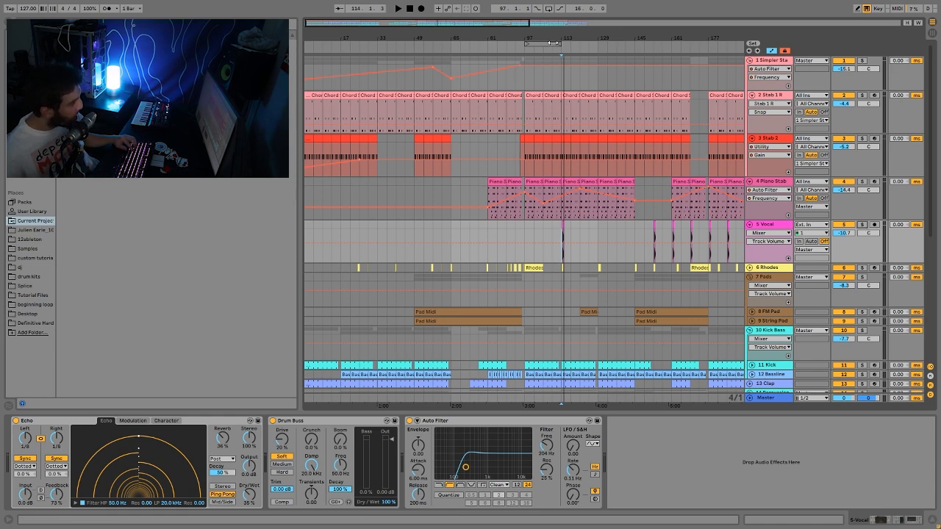
left_click_drag(551, 41, 553, 183)
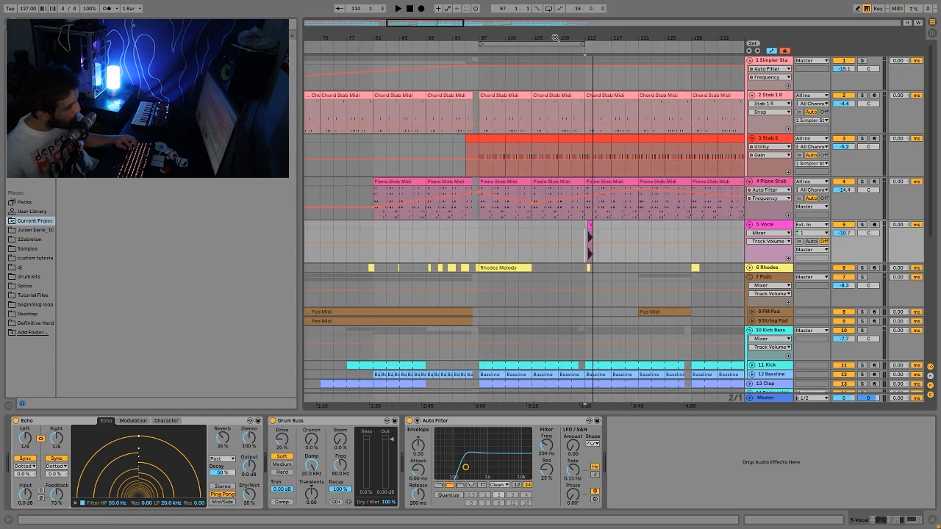
left_click(573, 233)
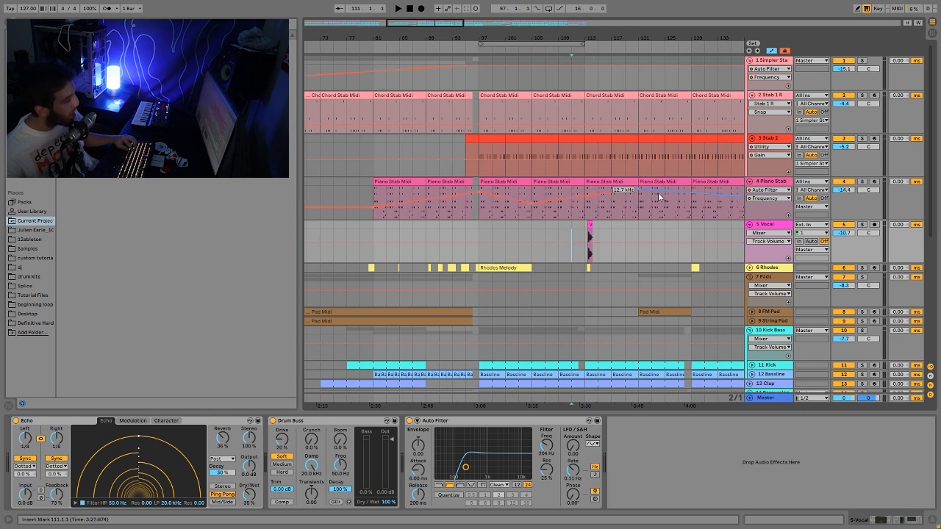
key("space")
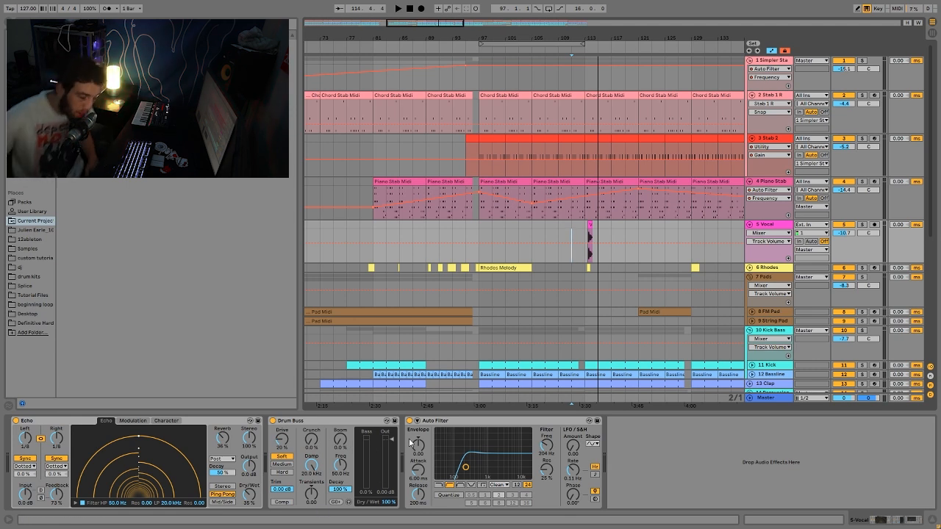
left_click(586, 228)
key("space")
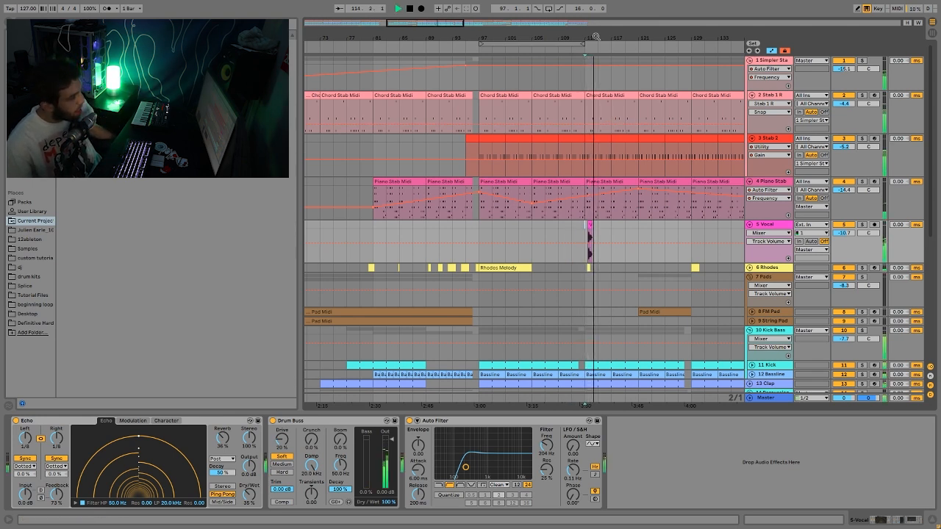
key("space")
left_click_drag(588, 40, 443, 24)
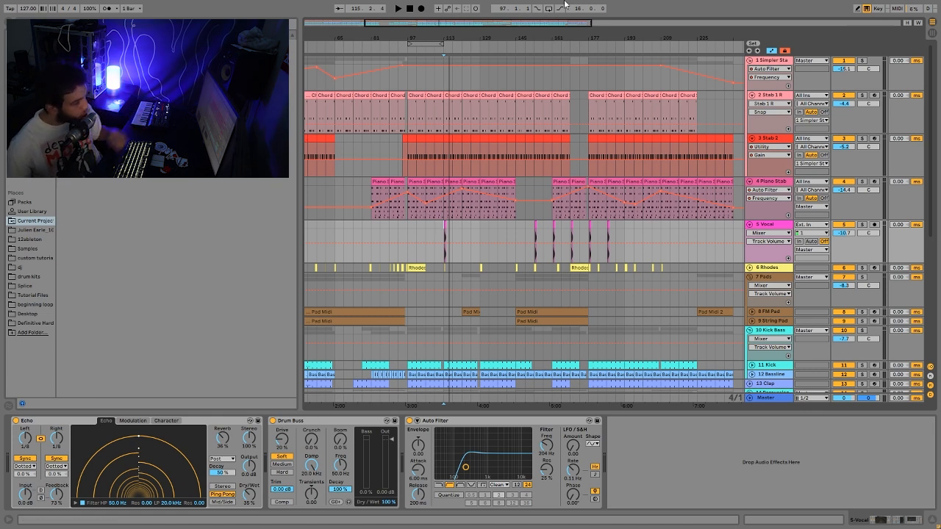
- Zoom out fully, then solo and expand the 6 Rhodes track
left_click_drag(583, 33, 581, 21)
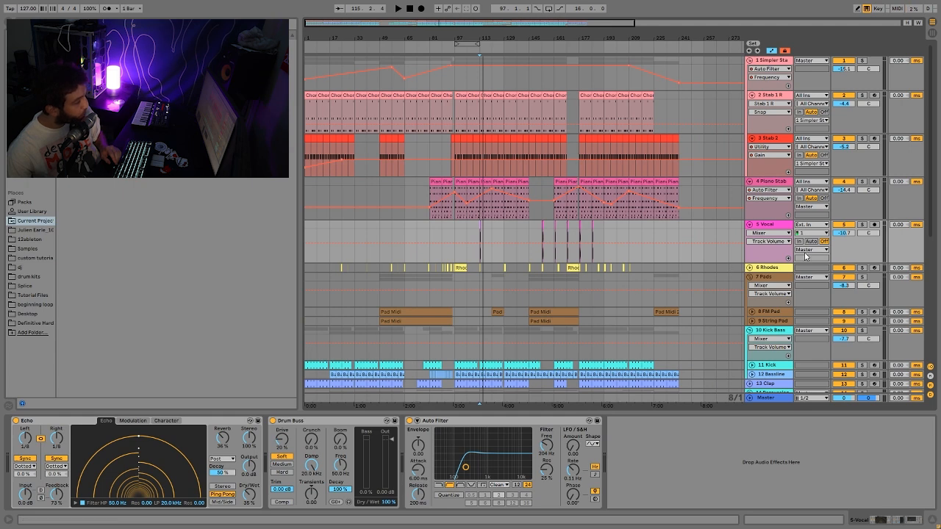
left_click(779, 269)
left_click(861, 268)
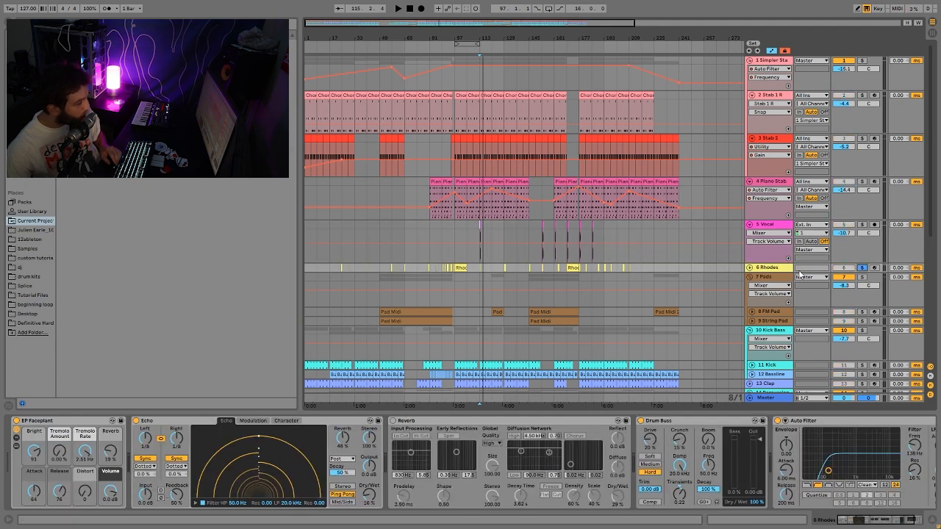
left_click(749, 269)
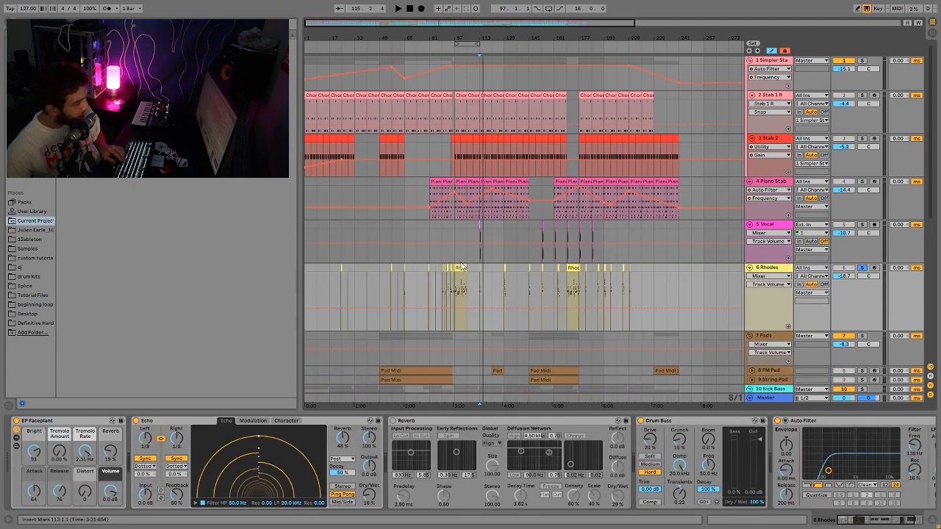
- Play the Rhodes Melody clip from bar 97 and open its MIDI notes
left_click(461, 266)
key("space")
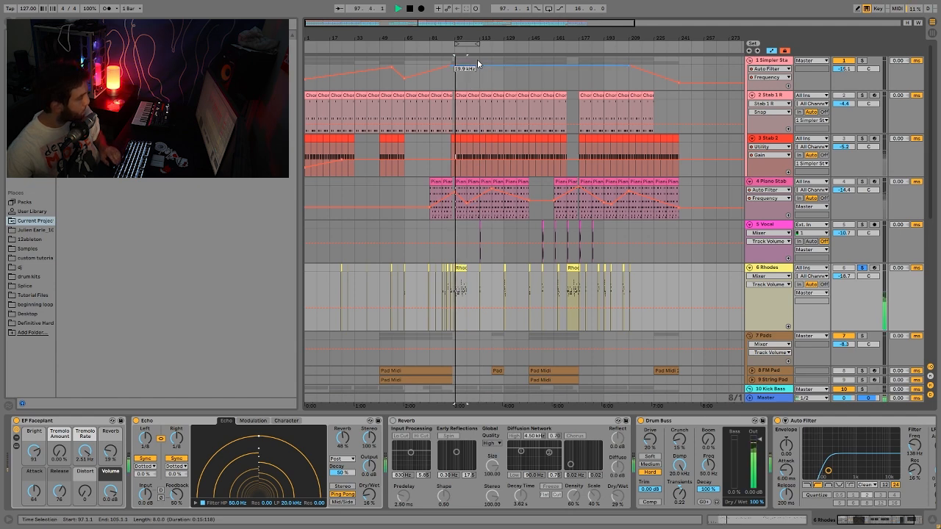
left_click_drag(453, 35, 470, 128)
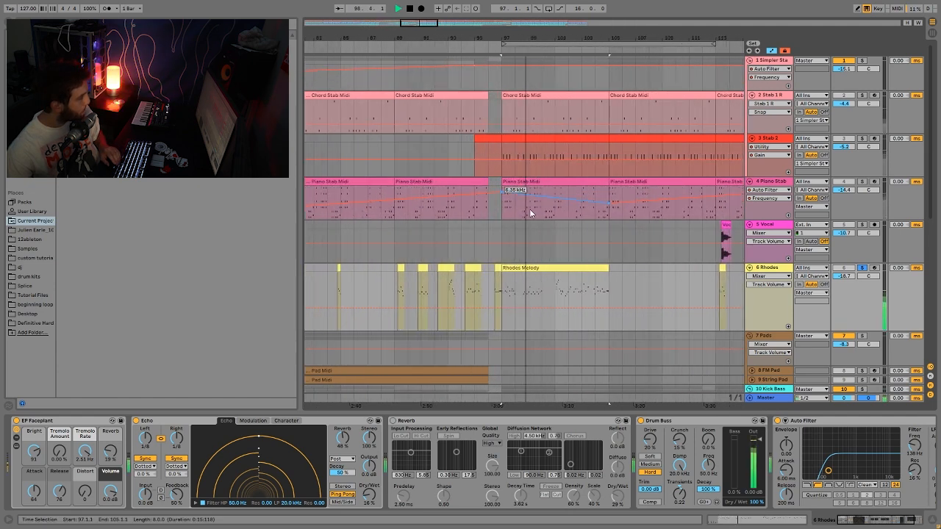
double_click(541, 273)
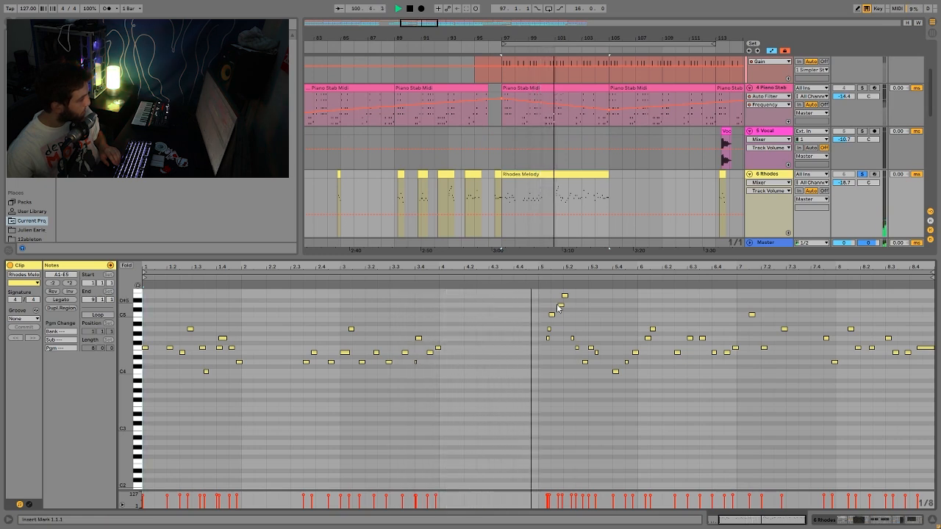
- Audition the melody from 5.2.1, then select the D4, E4, F4, A4 and C5 notes in turn
left_click(562, 362)
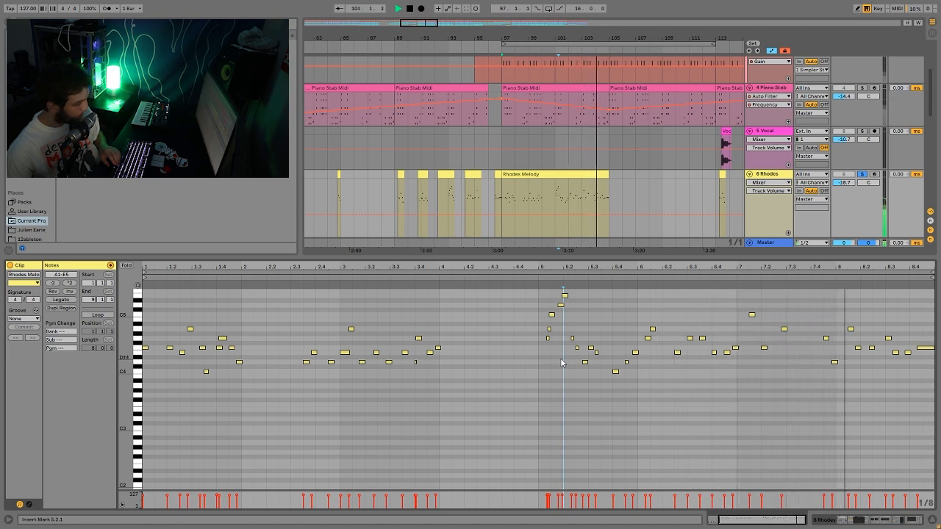
key("space")
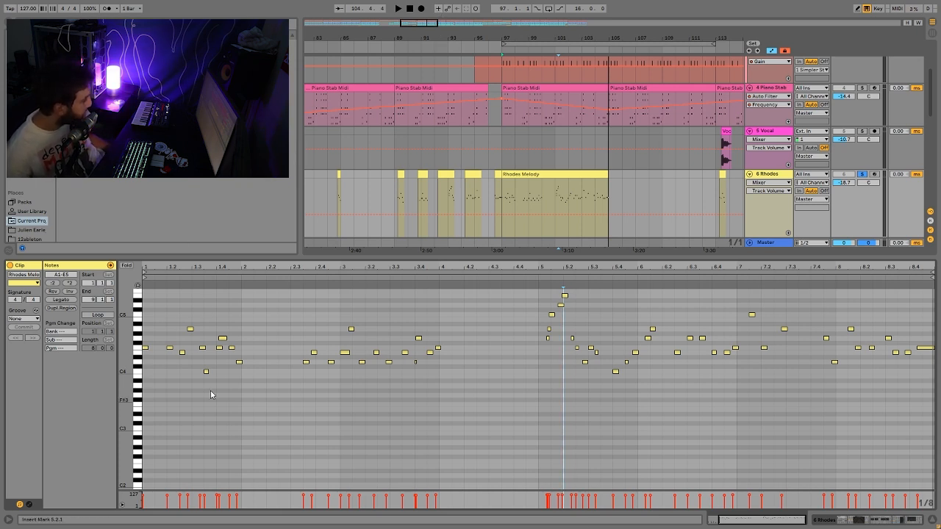
left_click(135, 363)
left_click(140, 356)
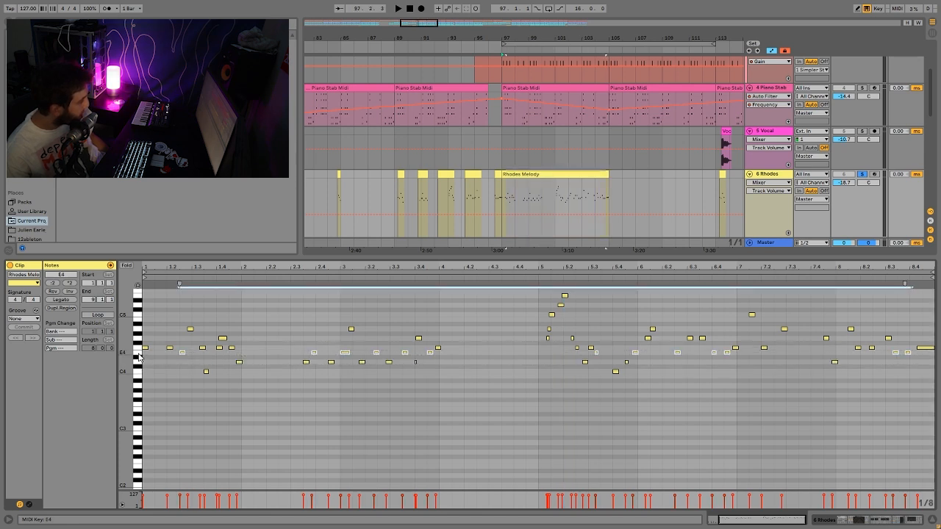
left_click(137, 348)
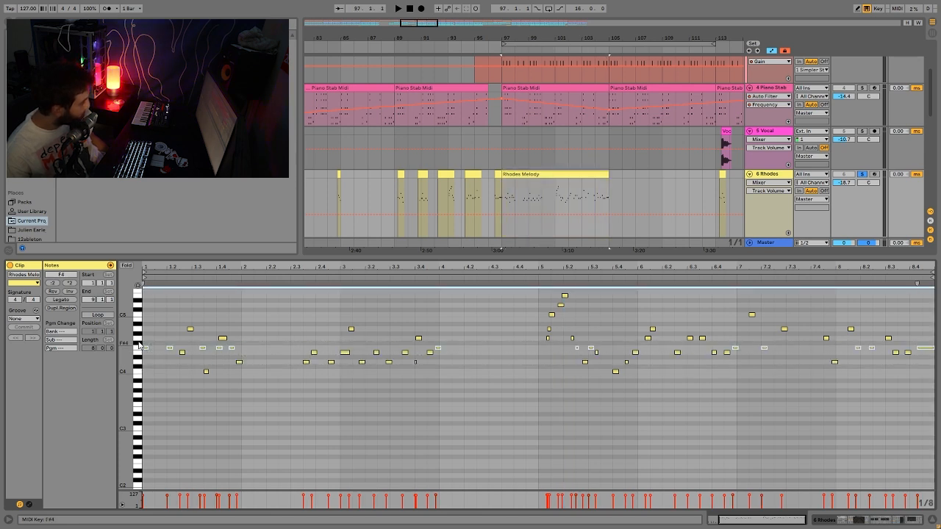
left_click(136, 328)
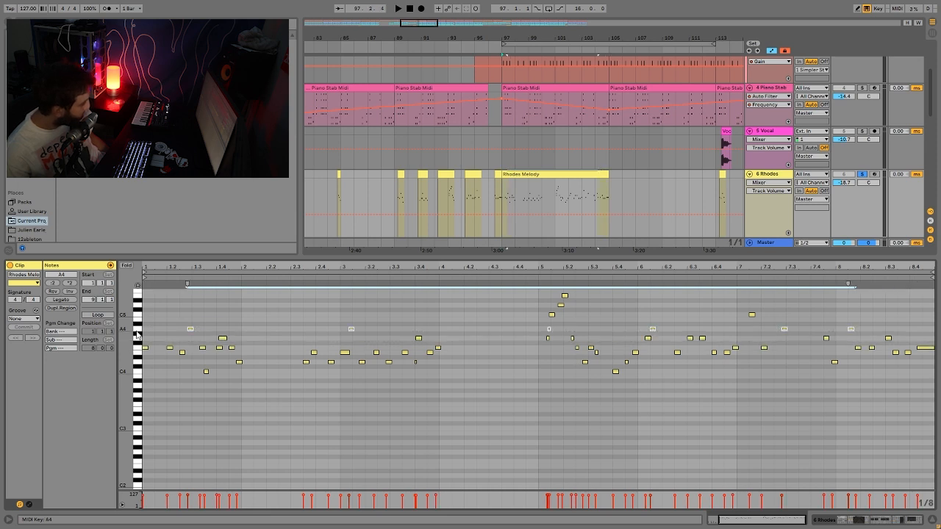
left_click(138, 316)
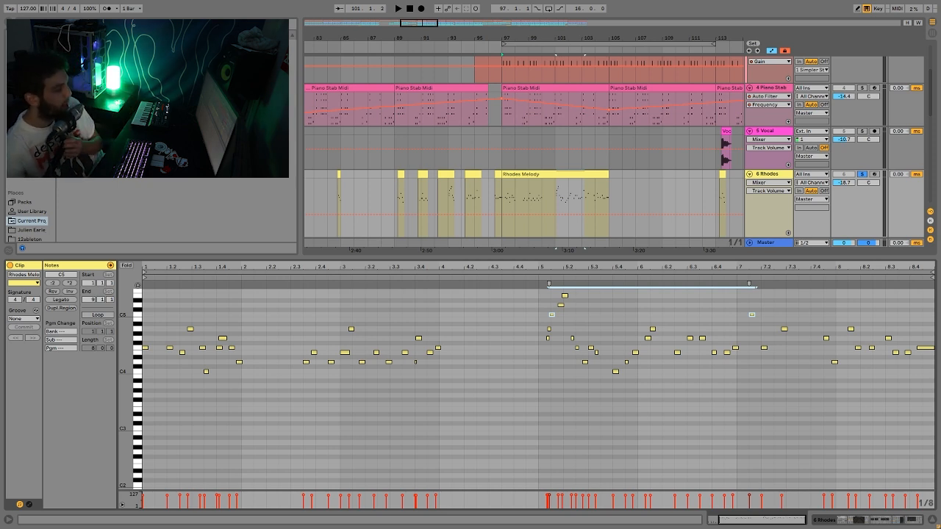
- Play the melody back, switch to the Rhodes device chain, and play from bar 97
scroll(825, 204, "up", 3)
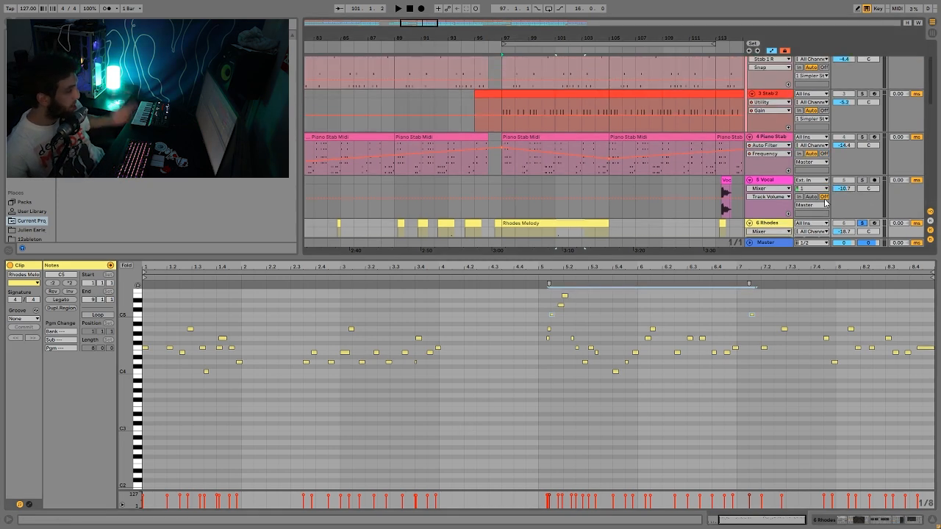
key("space")
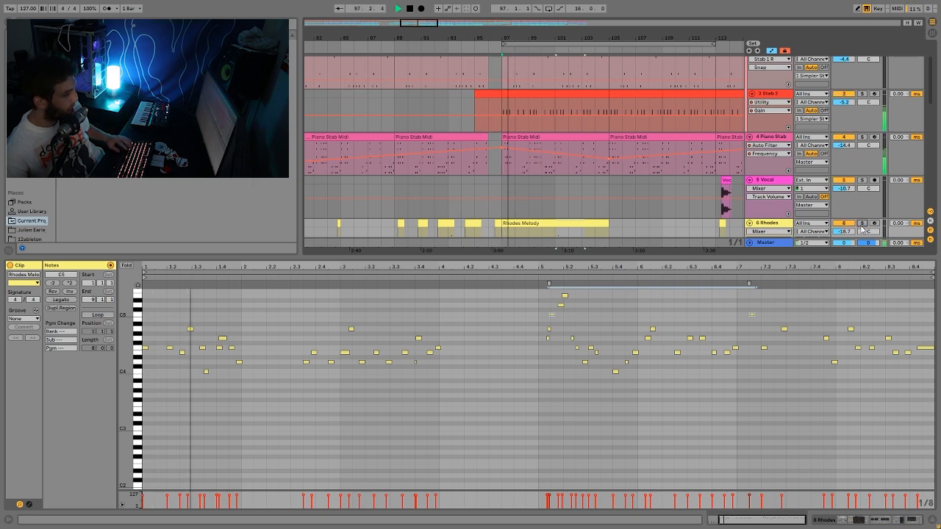
key("space")
double_click(758, 225)
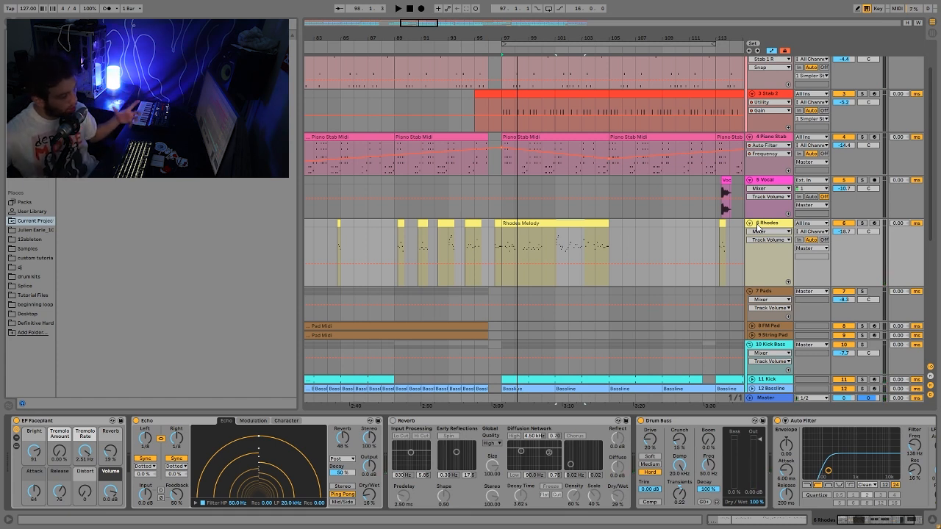
key("space")
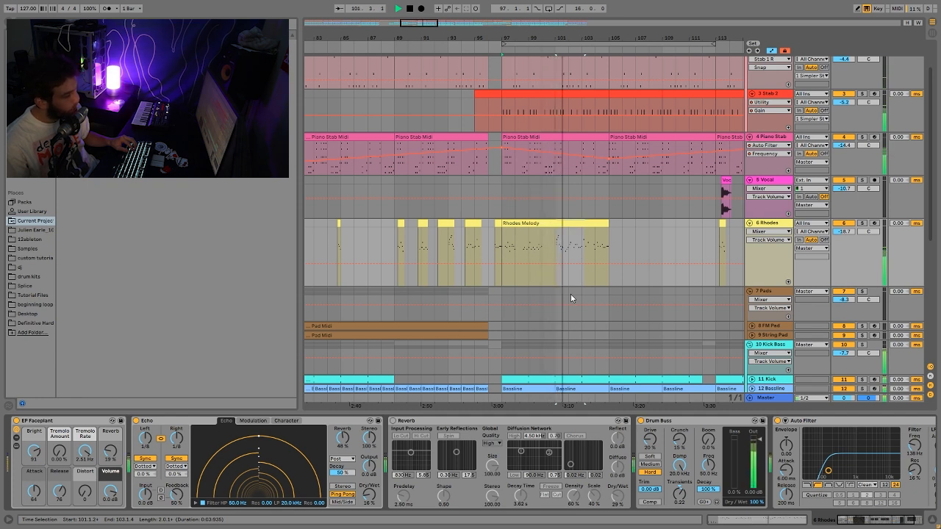
- Solo the Rhodes track, delete its Reverb, and audition from bar 97 without it
left_click(862, 223)
key("space")
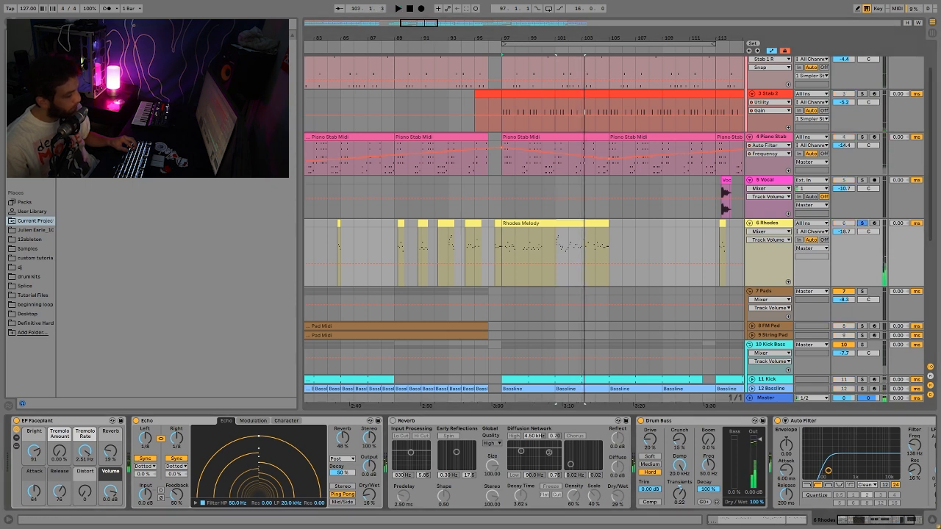
left_click(417, 421)
key("Delete")
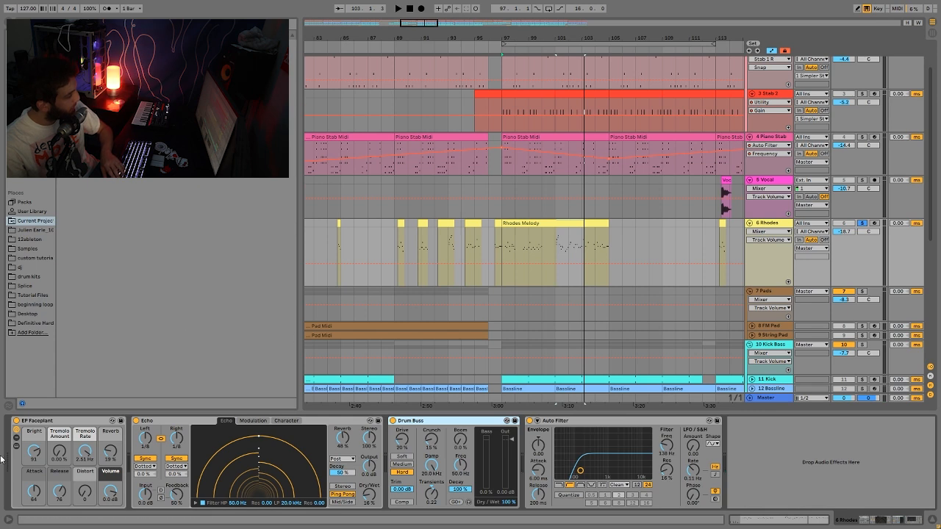
key("space")
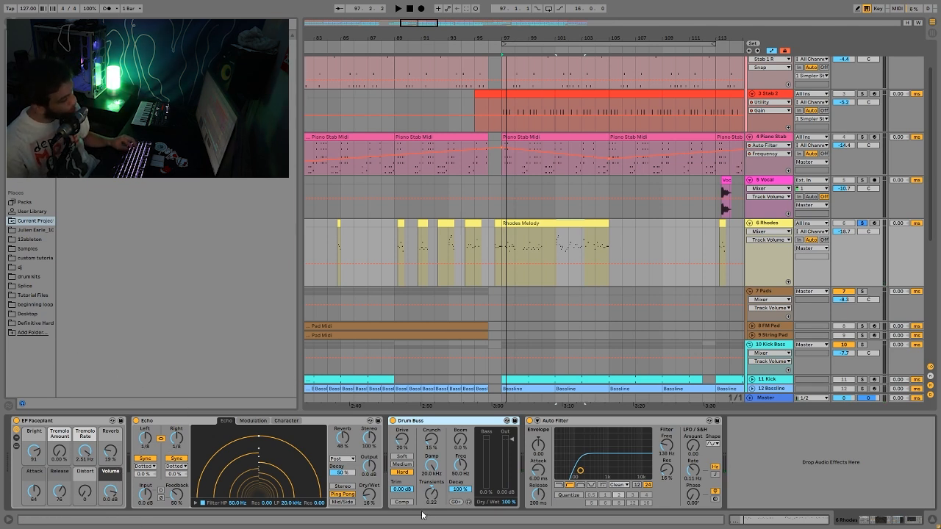
key("space")
key("space")
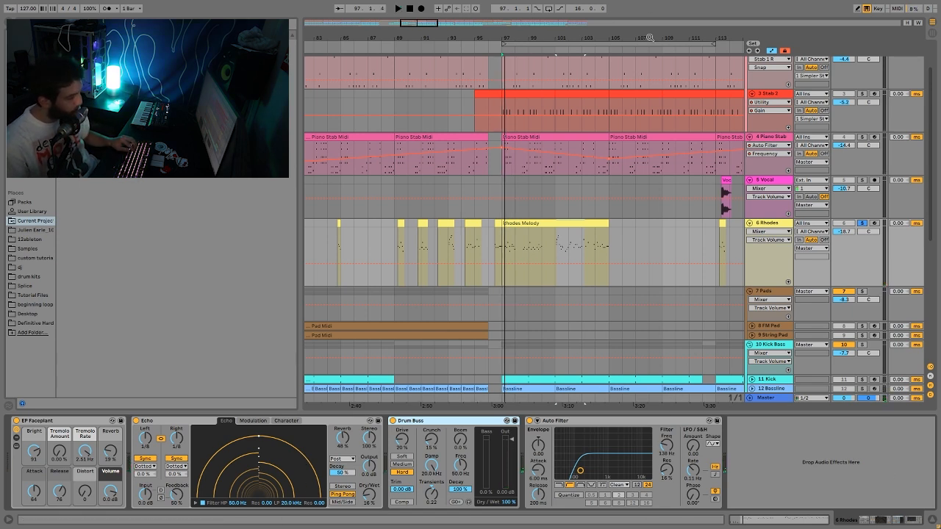
left_click_drag(630, 36, 631, 19)
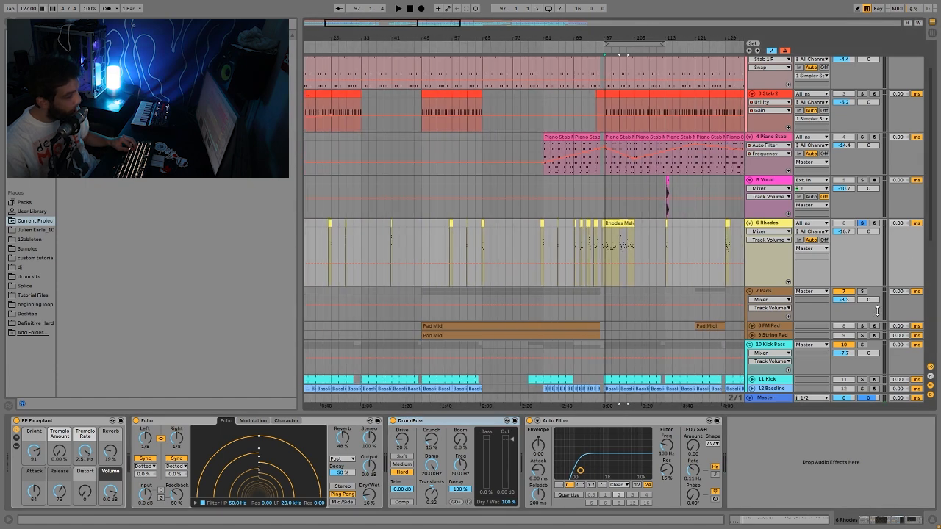
- Play from bar 71 and expand the String Pad and FM Pad lanes to show automation
left_click(503, 319)
key("space")
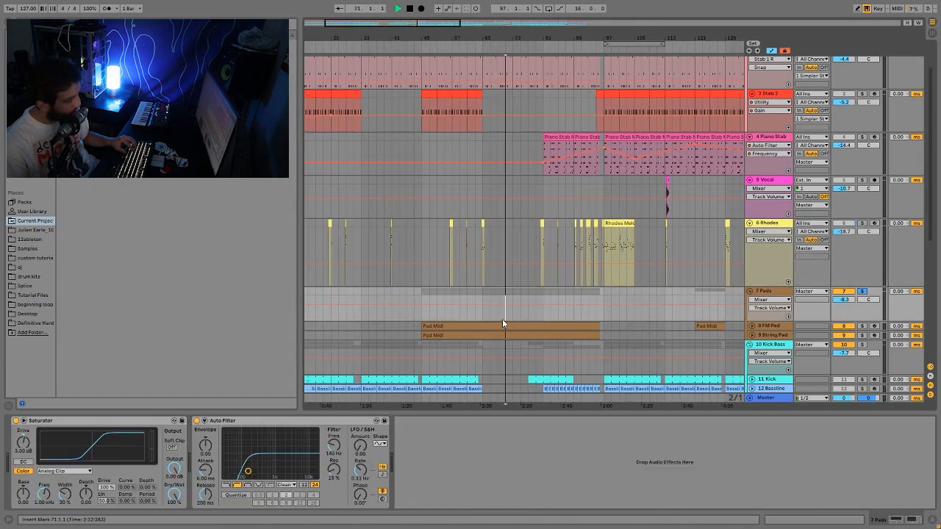
left_click(764, 335)
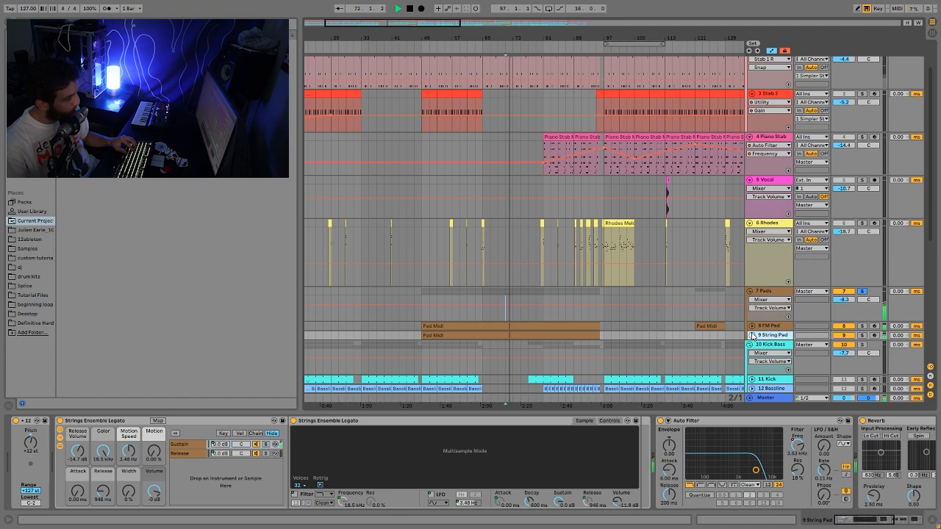
left_click(751, 335)
left_click(751, 325)
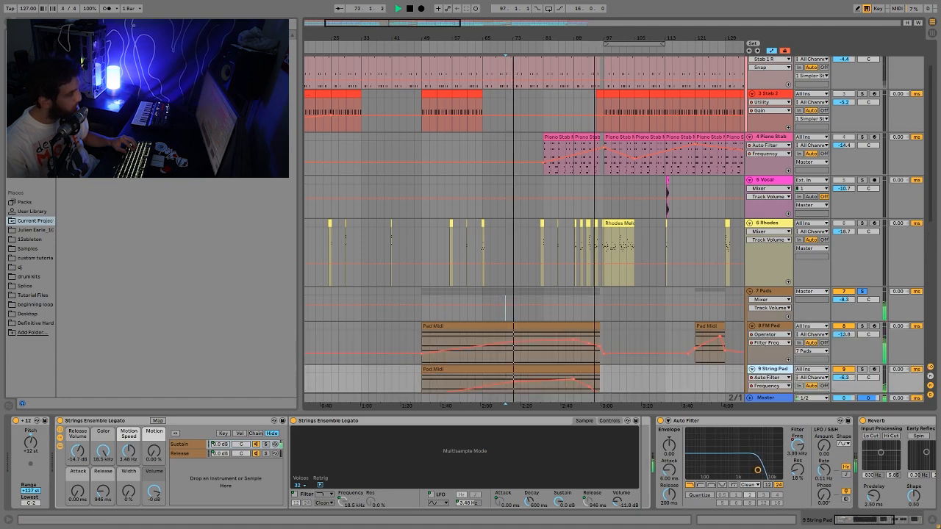
key("minus")
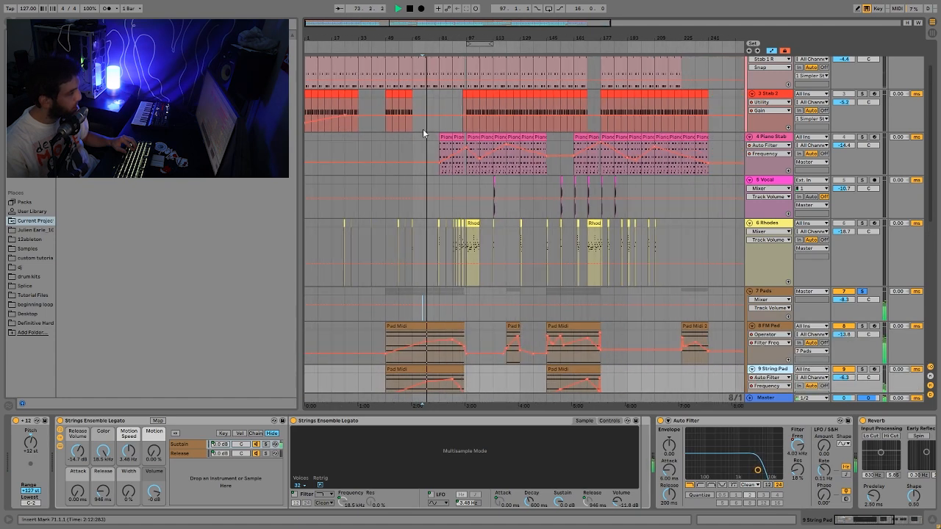
- Move the start point to bar 89 on the FM Pad track and stop playback
left_click(446, 353)
key("space")
key("space")
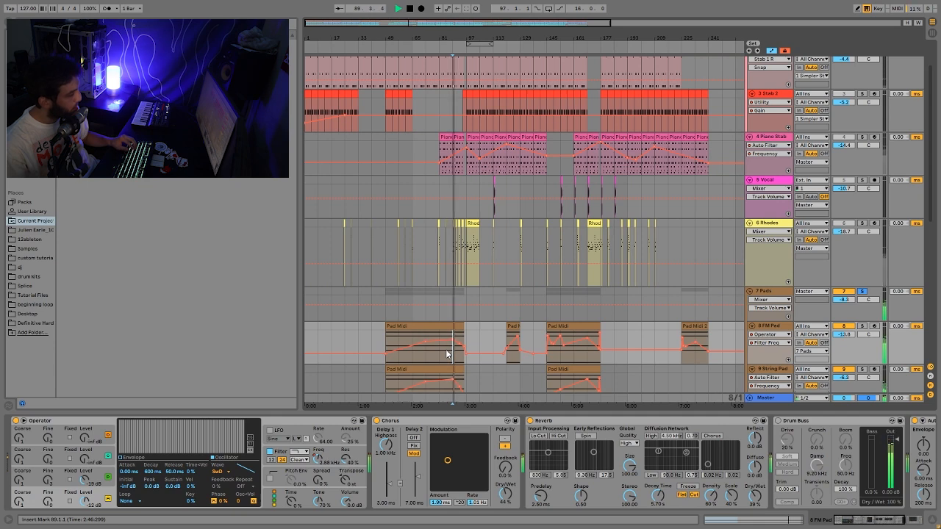
scroll(485, 309, "down", 4)
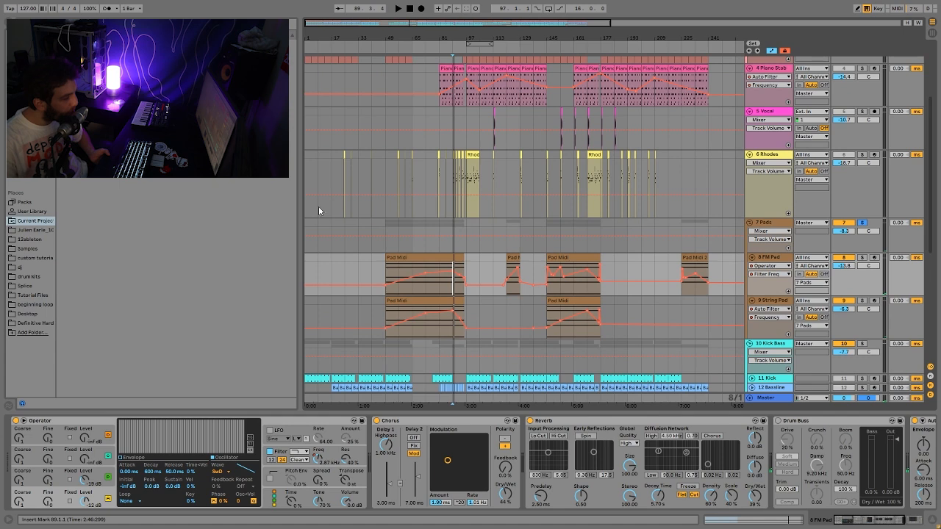
key("space")
- Open the first Pad Midi clip on 8 FM Pad and move its long G3 note up to F4
left_click(412, 258)
double_click(412, 258)
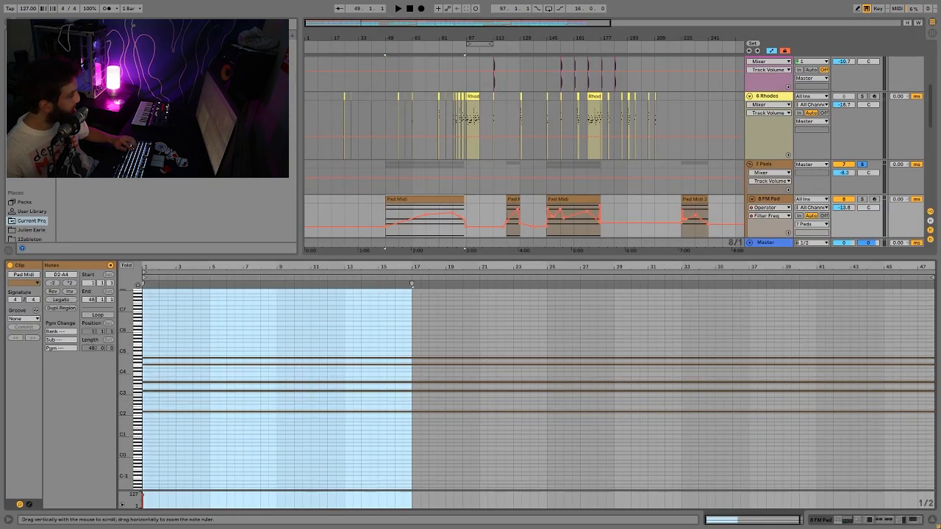
left_click_drag(126, 441, 107, 441)
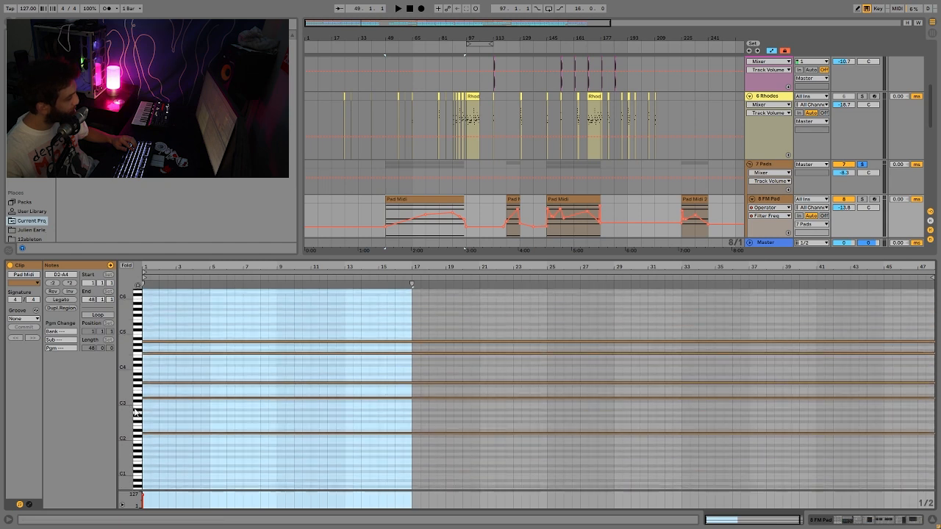
left_click(170, 431)
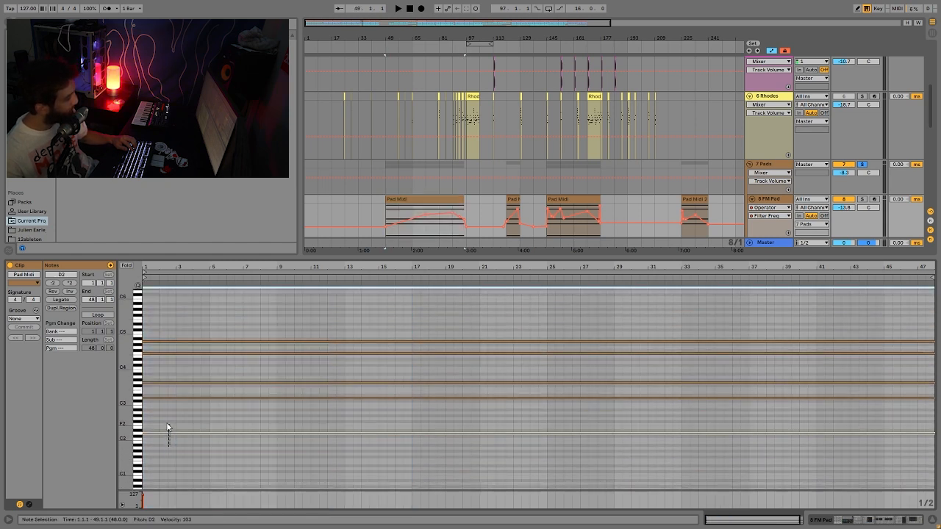
left_click(173, 427)
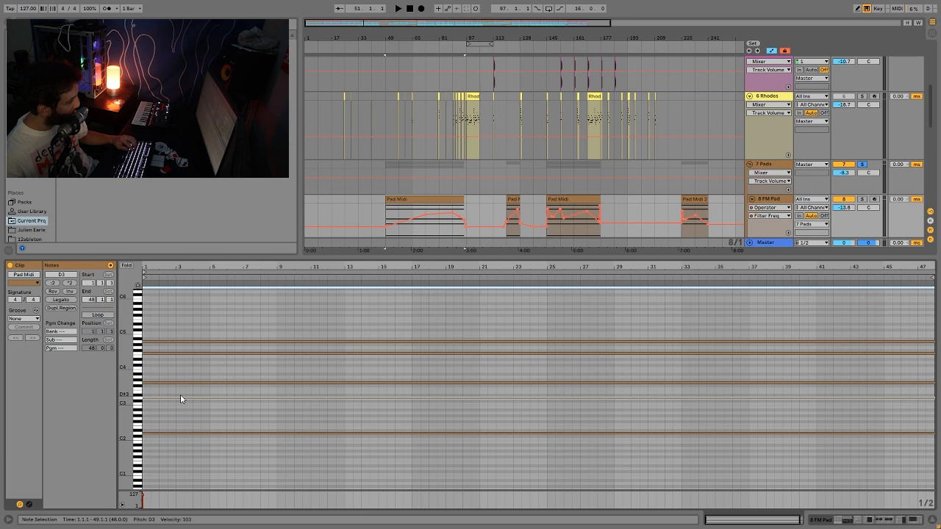
left_click(176, 384)
left_click_drag(174, 359, 173, 344)
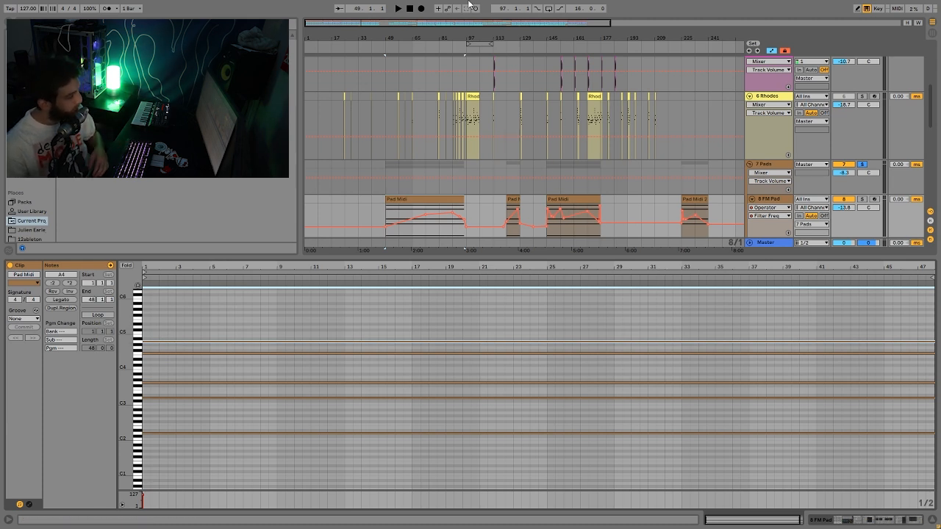
left_click(772, 200)
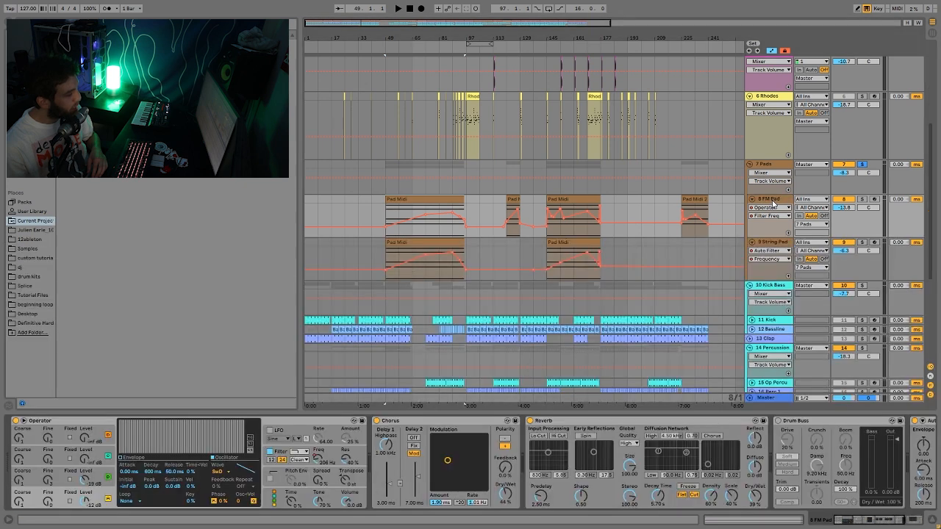
- Play the pads from bar 81, then open the Pad Midi 2 clip's notes
left_click(440, 189)
key("space")
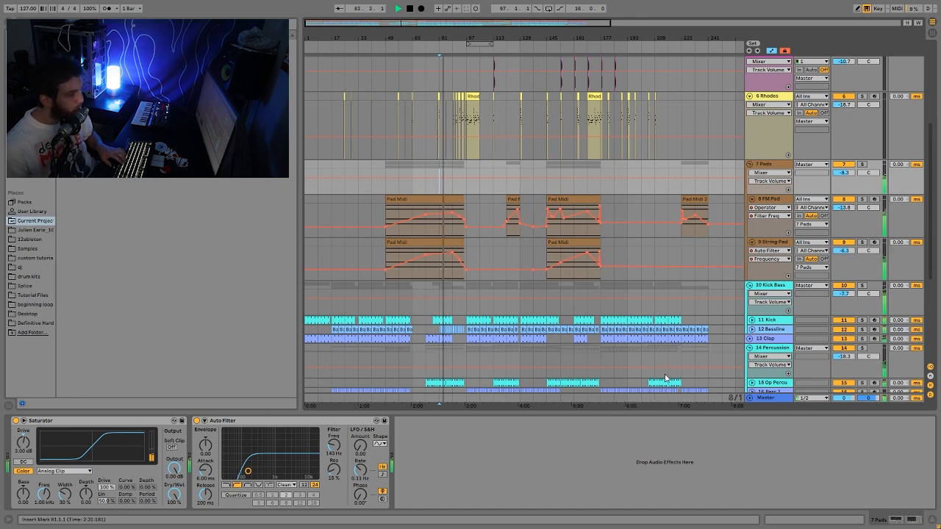
key("space")
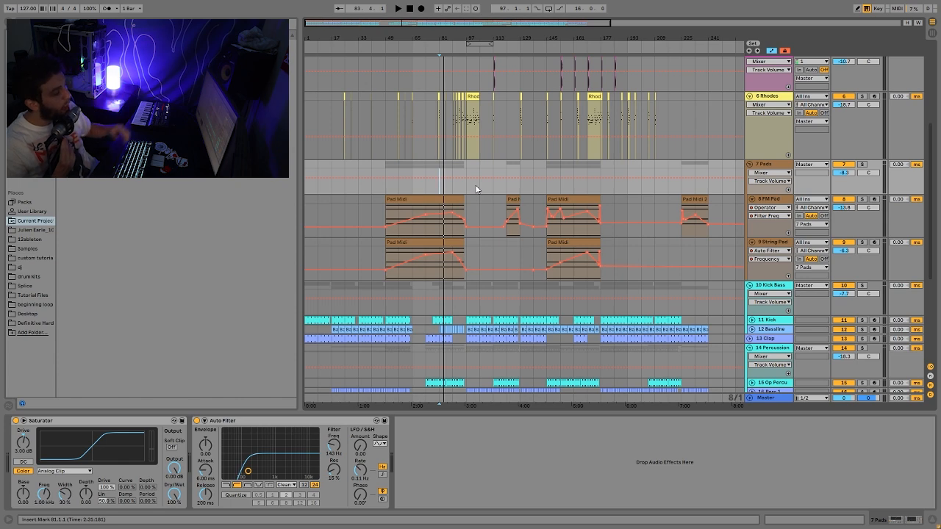
left_click(518, 199)
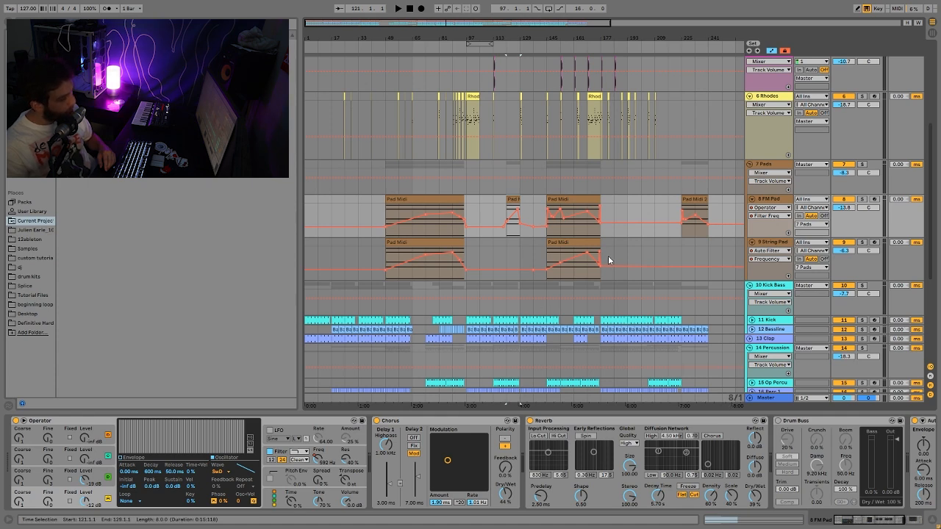
double_click(702, 206)
left_click(403, 481)
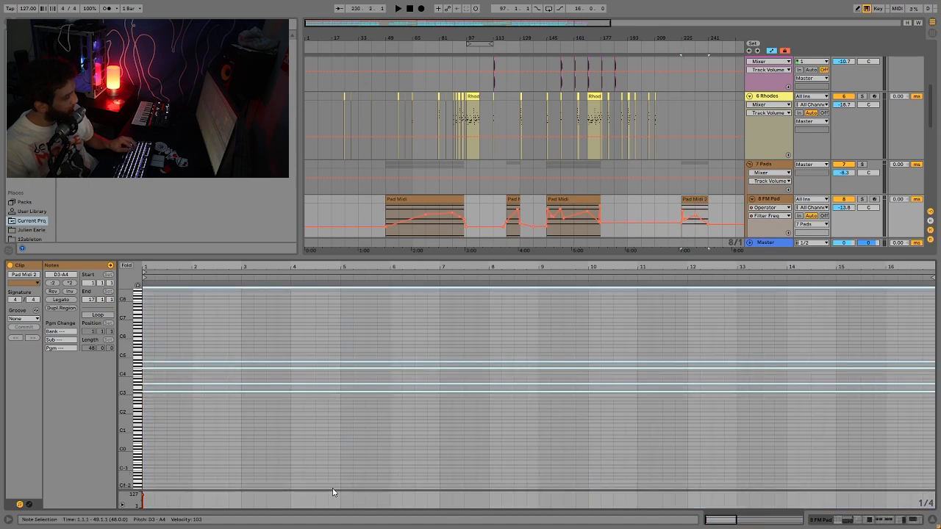
left_click(771, 204)
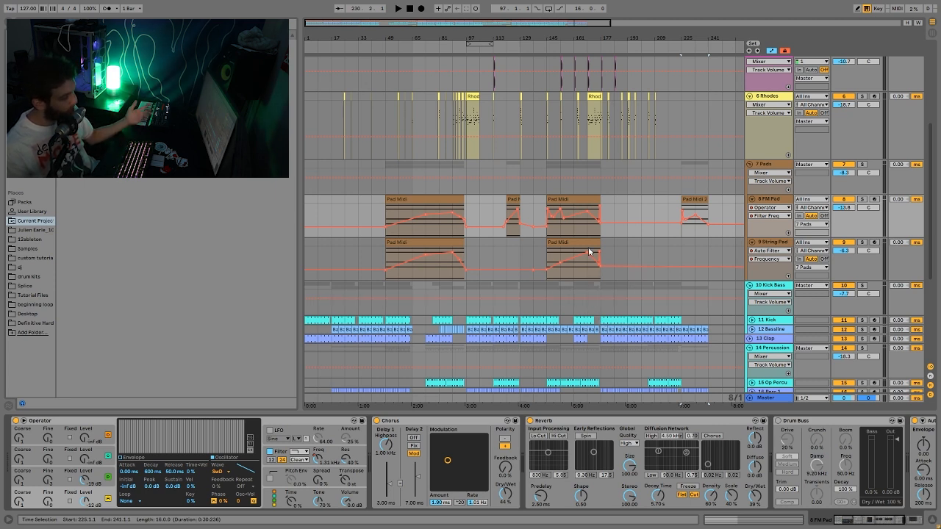
- Solo 8 FM Pad, inspect Operator's oscillator B and filter envelope, and play from bar 81
left_click(421, 199)
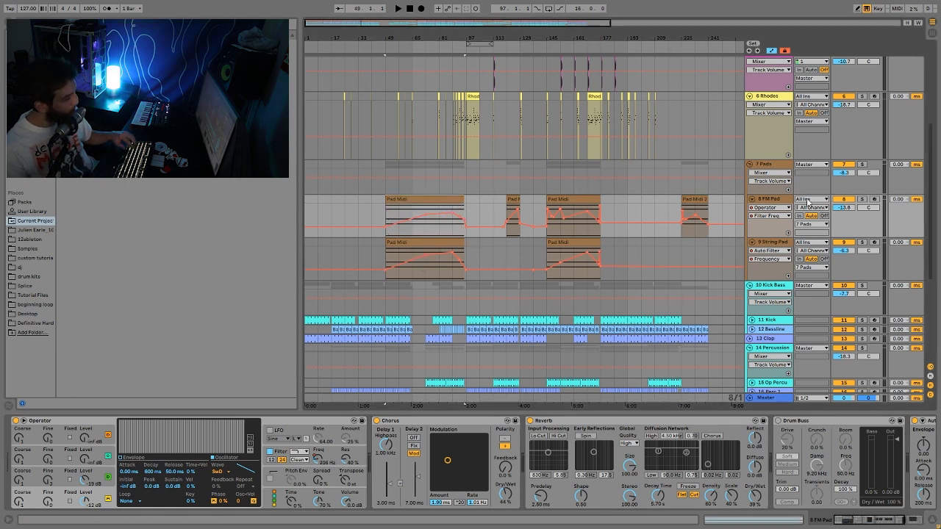
left_click(863, 200)
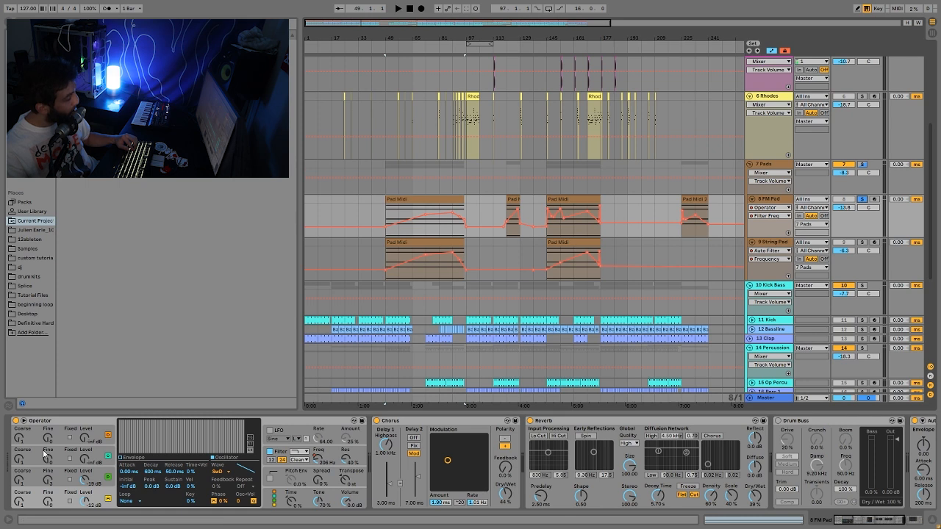
left_click(86, 483)
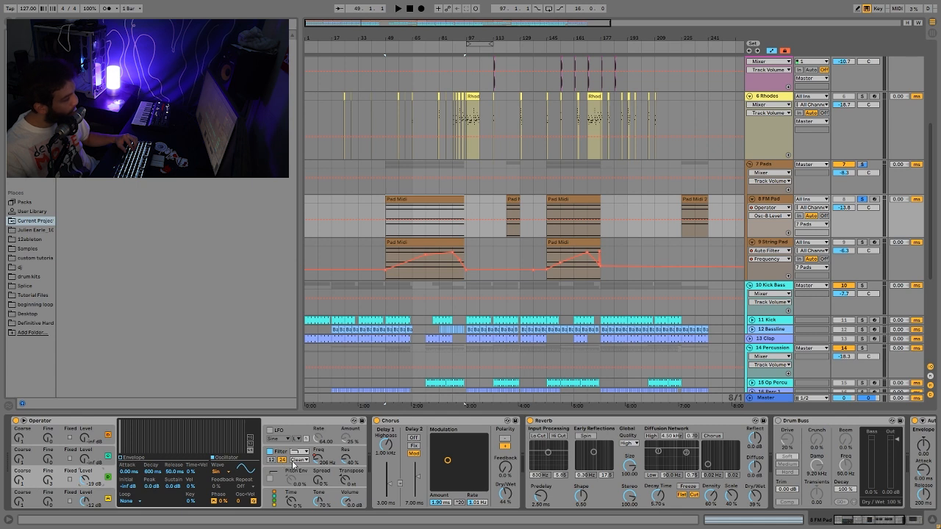
left_click(319, 468)
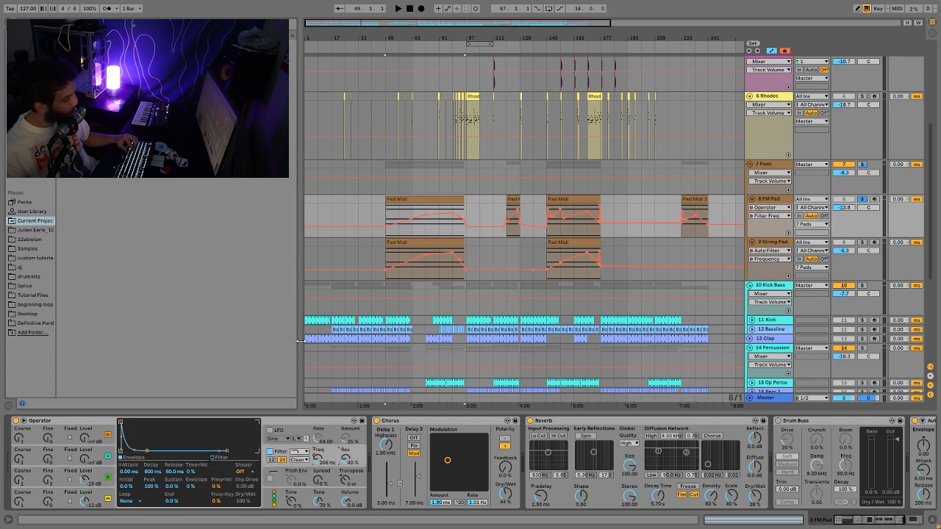
key("space")
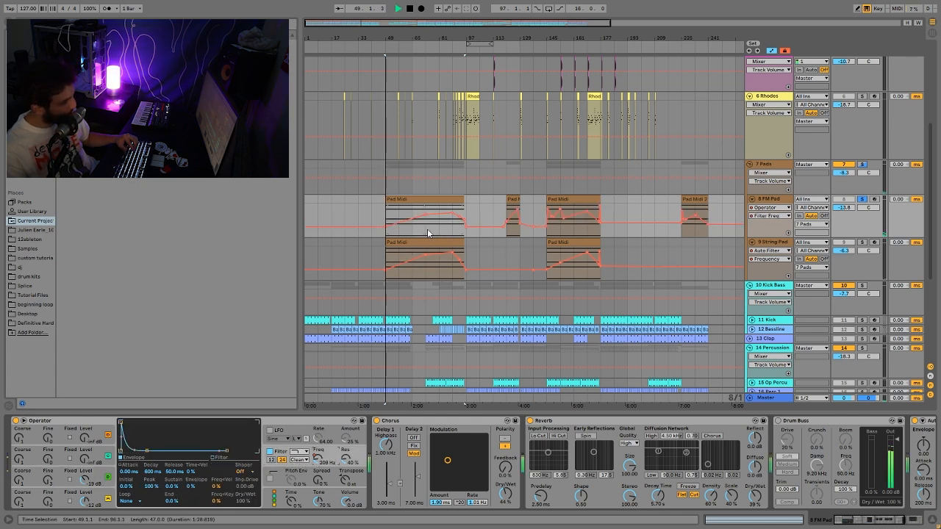
left_click(438, 228)
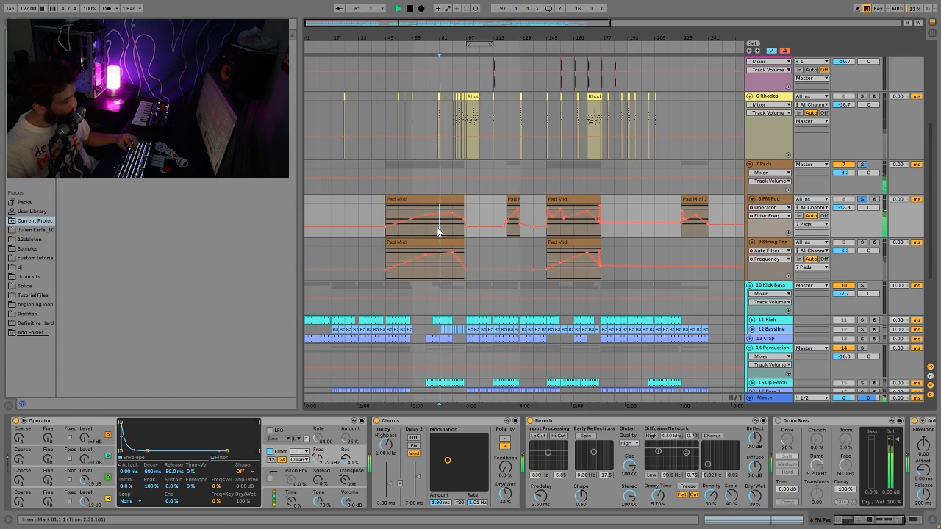
key("space")
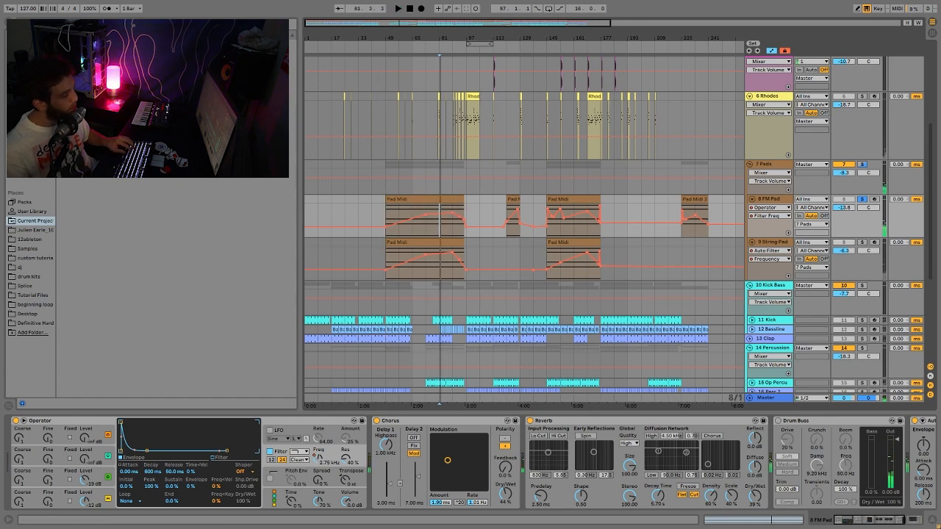
scroll(891, 478, "right", 10)
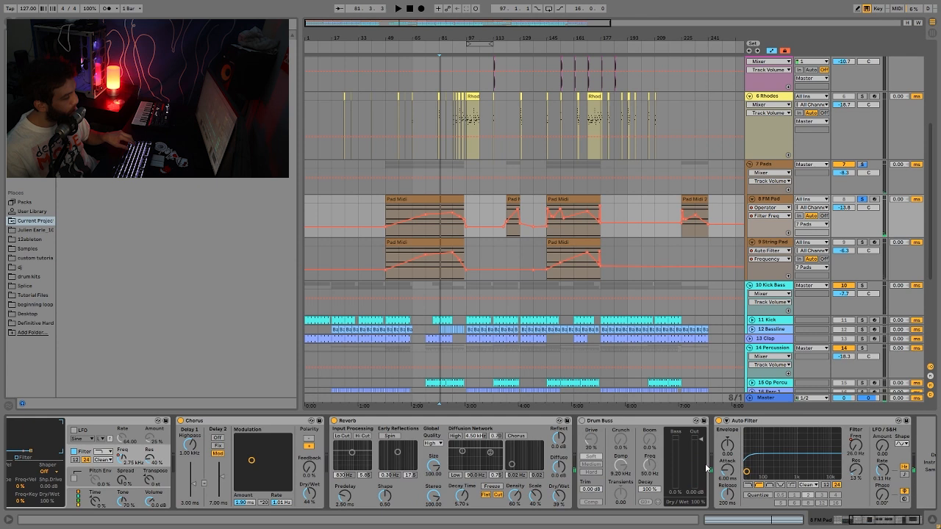
- Delete the FM Pad's Drum Buss, audition its Auto Filter sweep from bar 89, then select 9 String Pad
left_click(710, 471)
key("Delete")
left_click(720, 446)
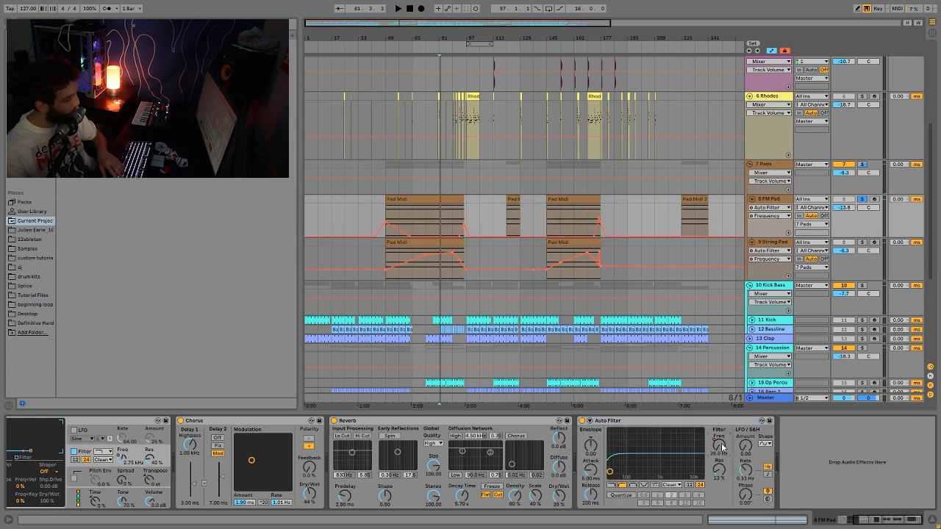
left_click(452, 218)
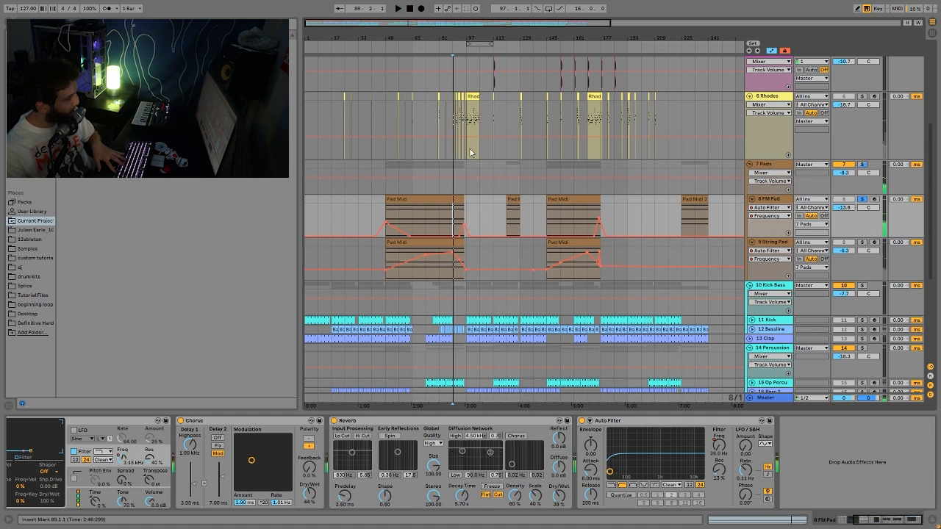
left_click(464, 49)
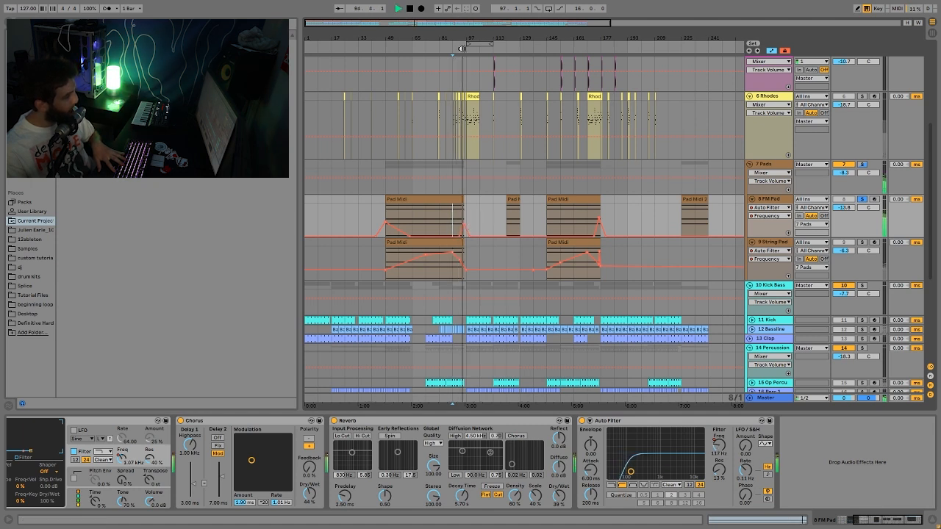
key("space")
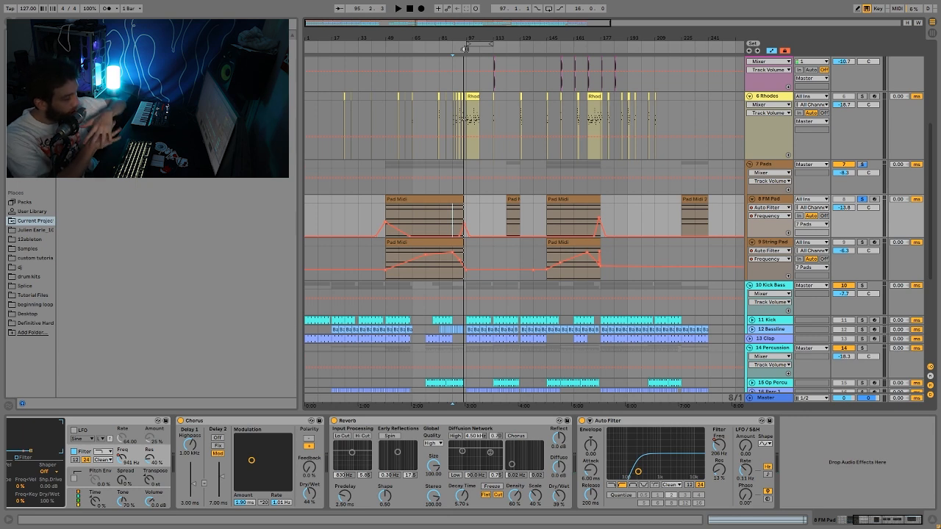
left_click(390, 211)
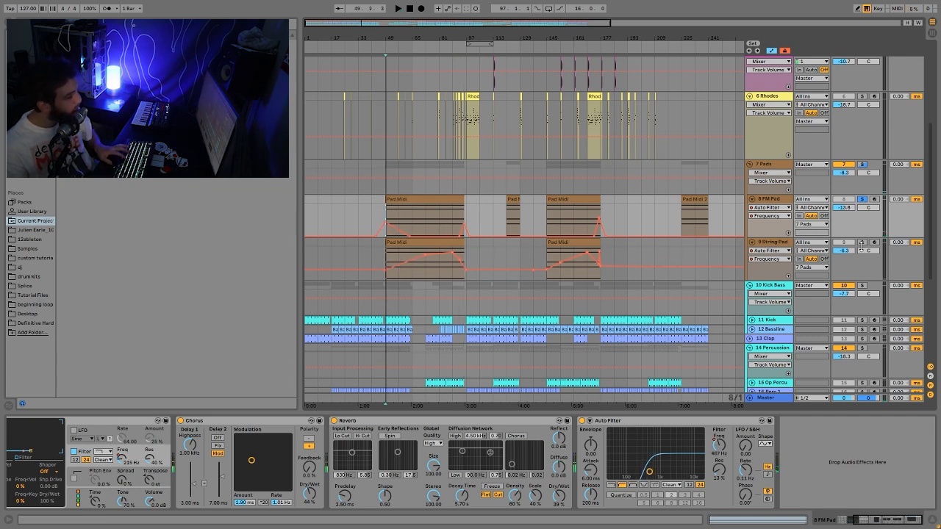
left_click(438, 272)
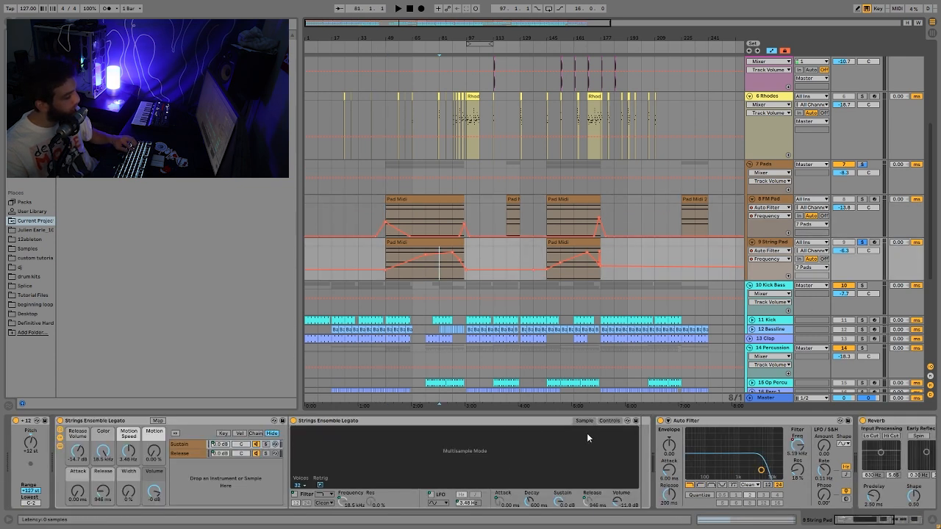
- Play from bar 81 while toggling solo between the FM Pad and String Pad tracks
left_click(861, 199)
key("space")
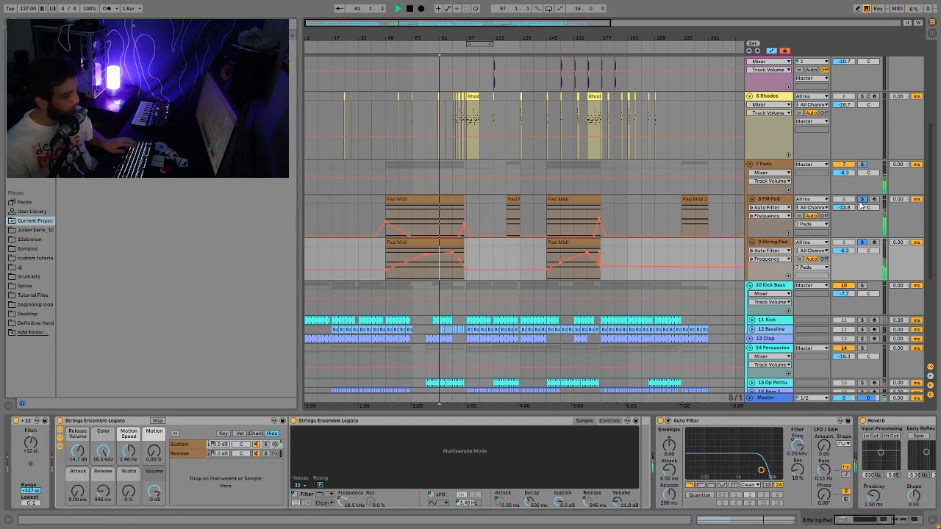
left_click(862, 245)
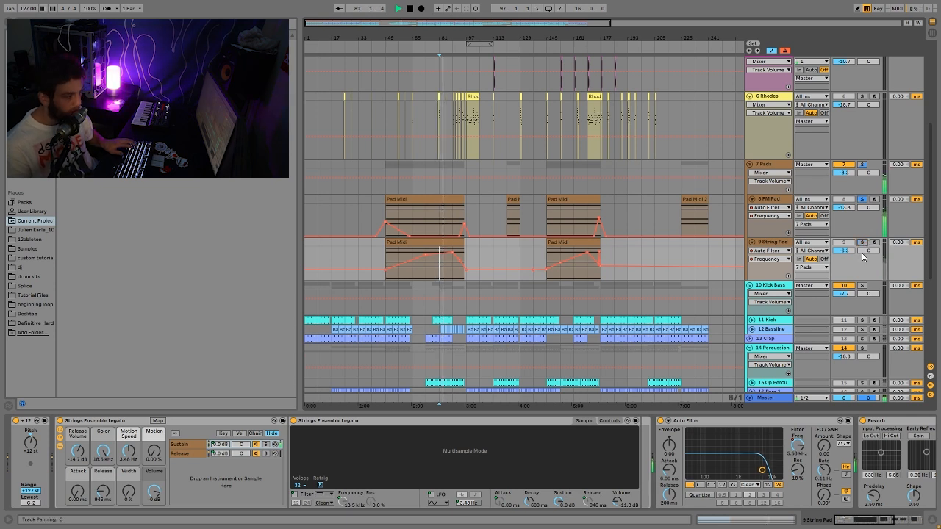
left_click(863, 244)
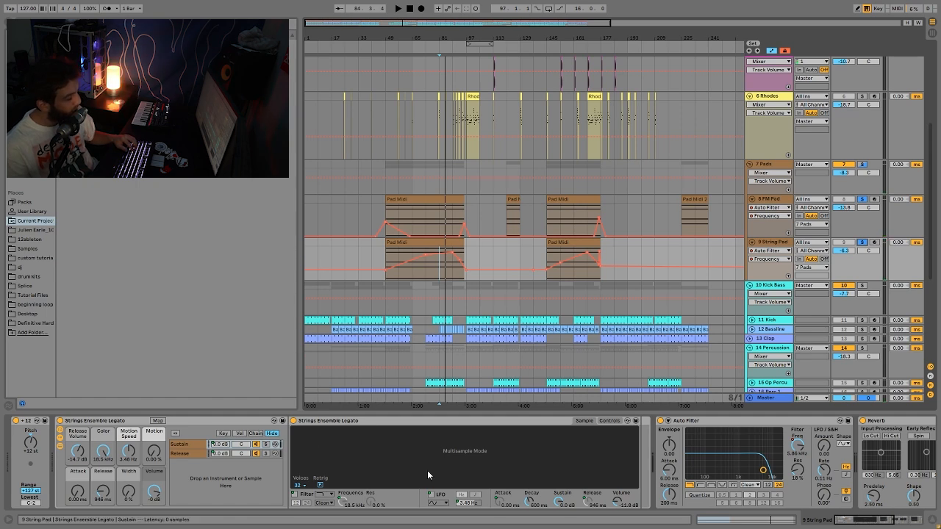
- Show the String Pad's second Auto Filter frequency automation, then the 7 Pads group's effects
scroll(706, 511, "right", 4)
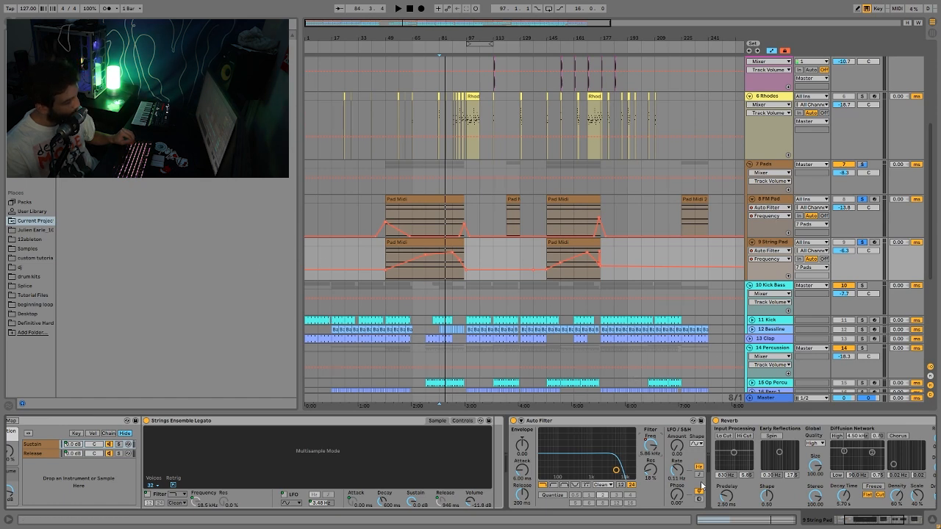
scroll(724, 484, "right", 5)
scroll(724, 483, "right", 1)
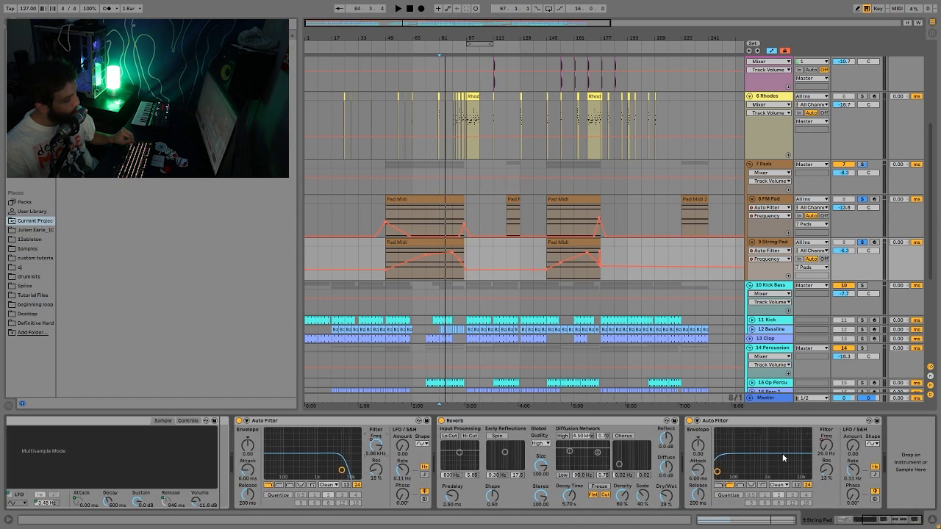
left_click(827, 445)
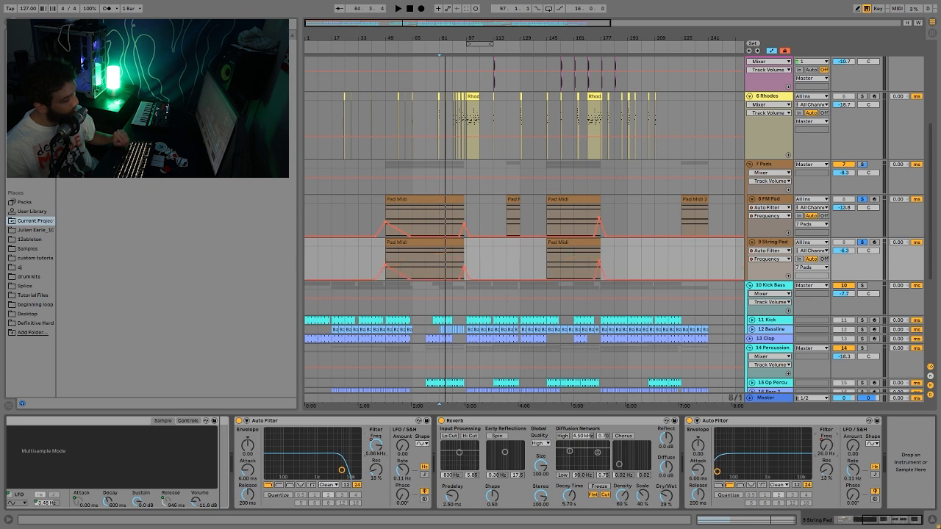
left_click(770, 165)
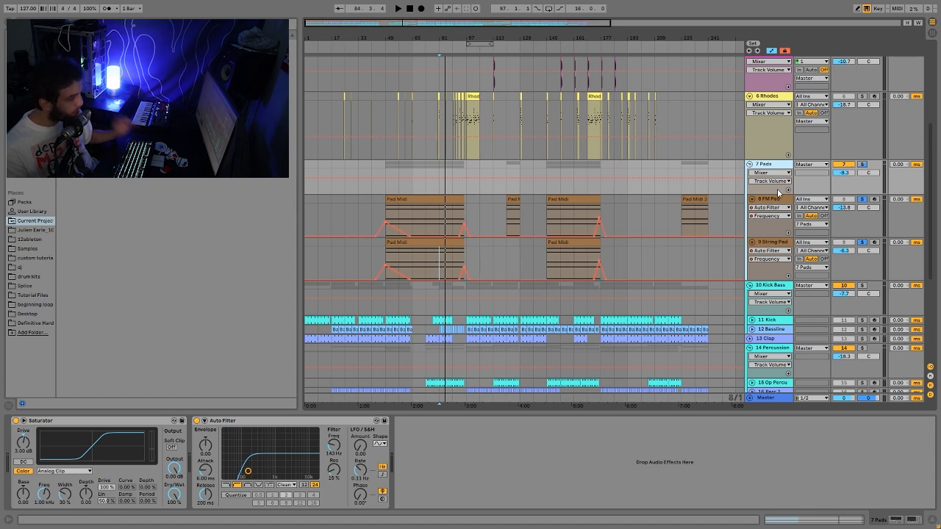
- Fold the Stab 1 R, Stab 2, Piano Stab, Vocal and Rhodes tracks to single rows
left_click(863, 165)
scroll(765, 125, "up", 6)
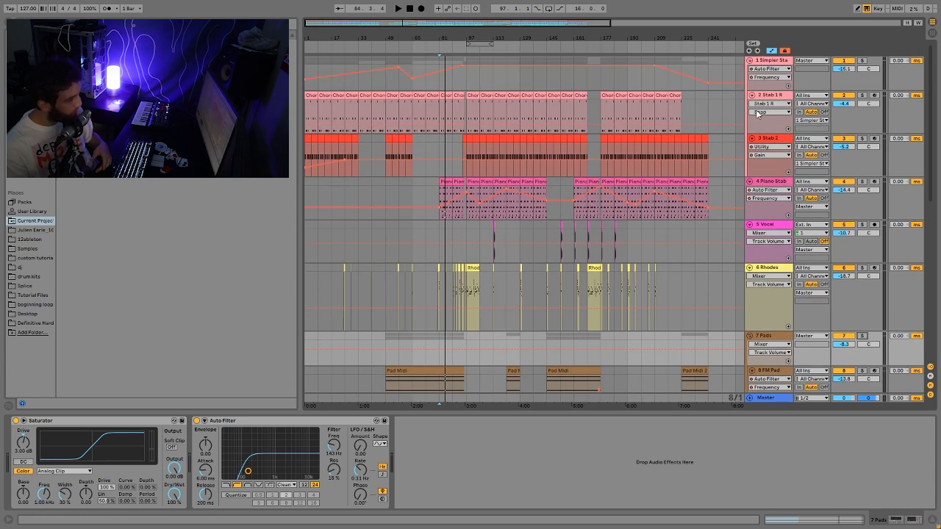
left_click(767, 95)
key("shift+Down")
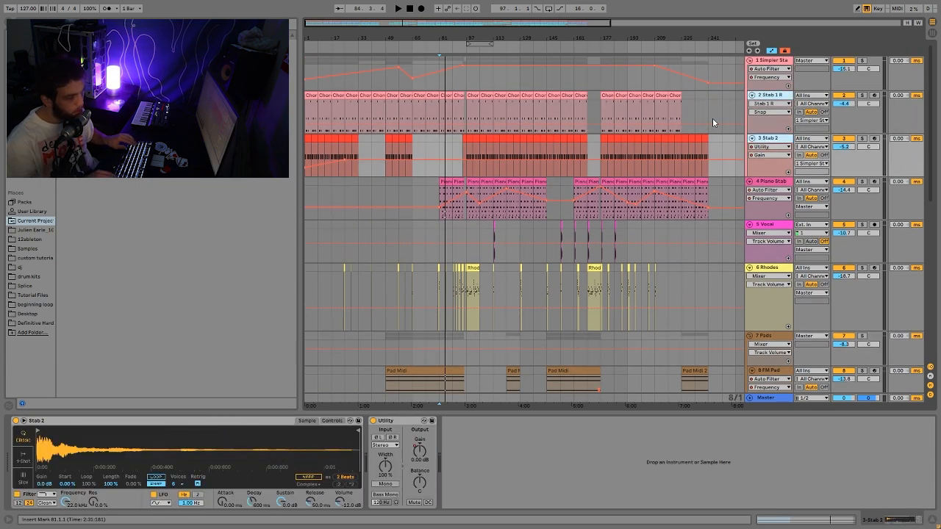
key("u")
key("Down")
key("u")
key("Down")
key("u")
key("Down")
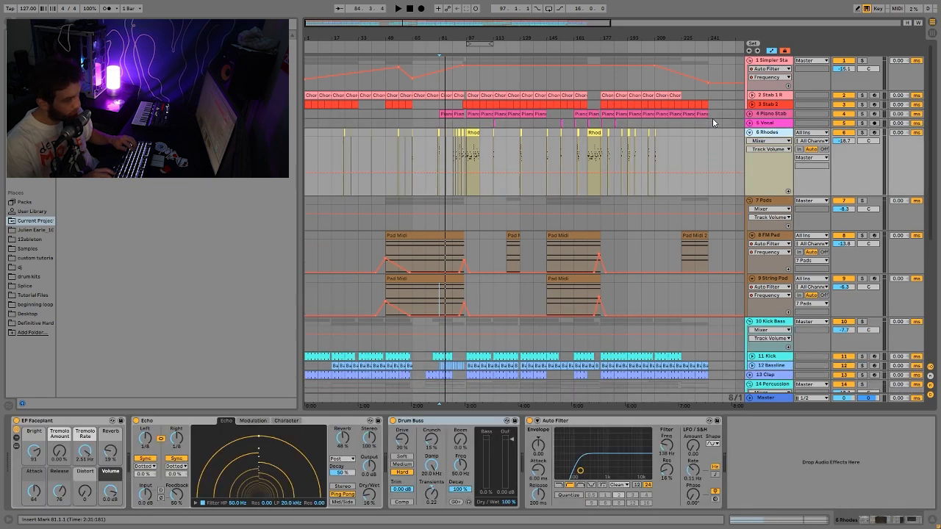
key("u")
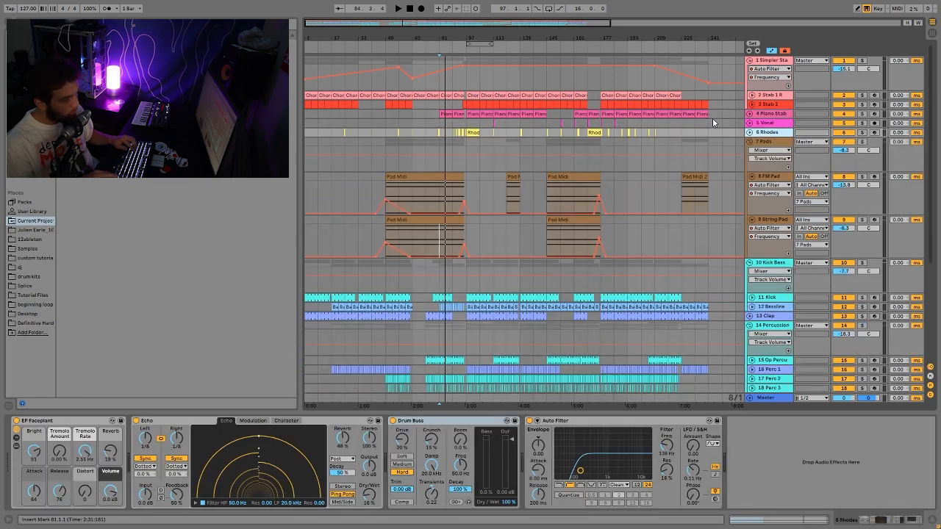
- Save the set with Ctrl+S and fold the 8 FM Pad and 9 String Pad tracks
left_click(752, 142)
left_click(761, 179)
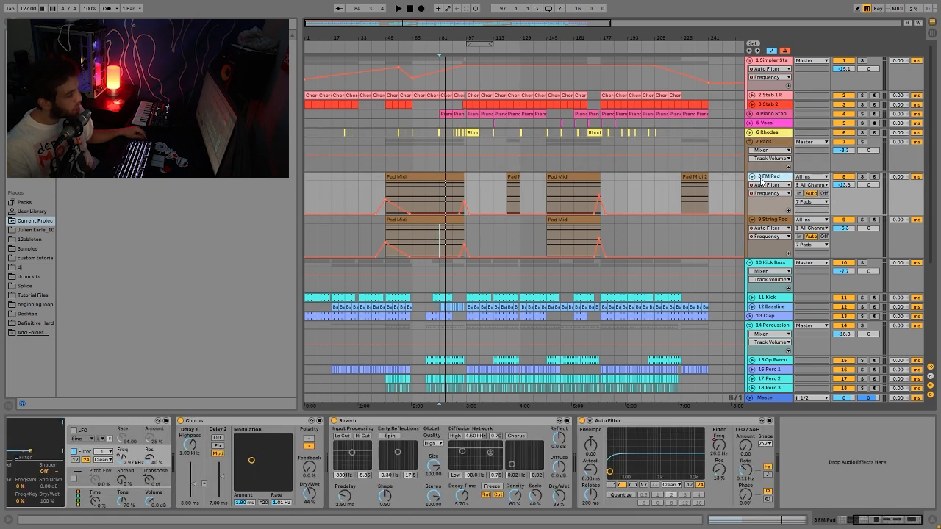
key("ctrl+s")
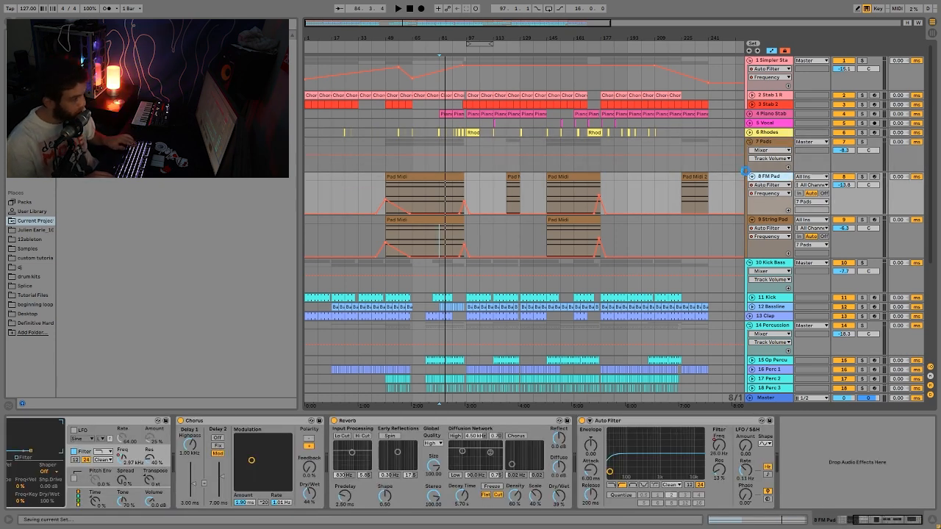
left_click(748, 175)
key("Down")
key("Left")
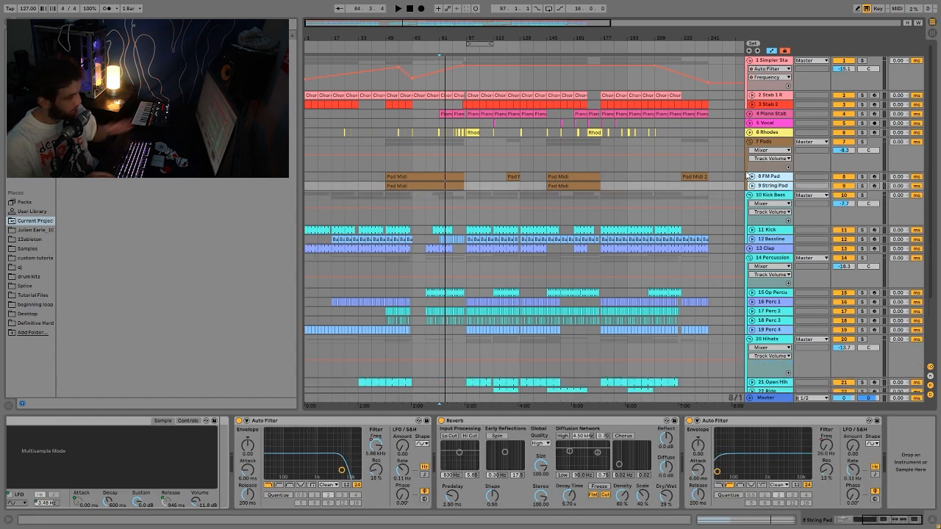
- Solo the 10 Kick Bass group and play it from a point in its lane
scroll(600, 69, "down", 1)
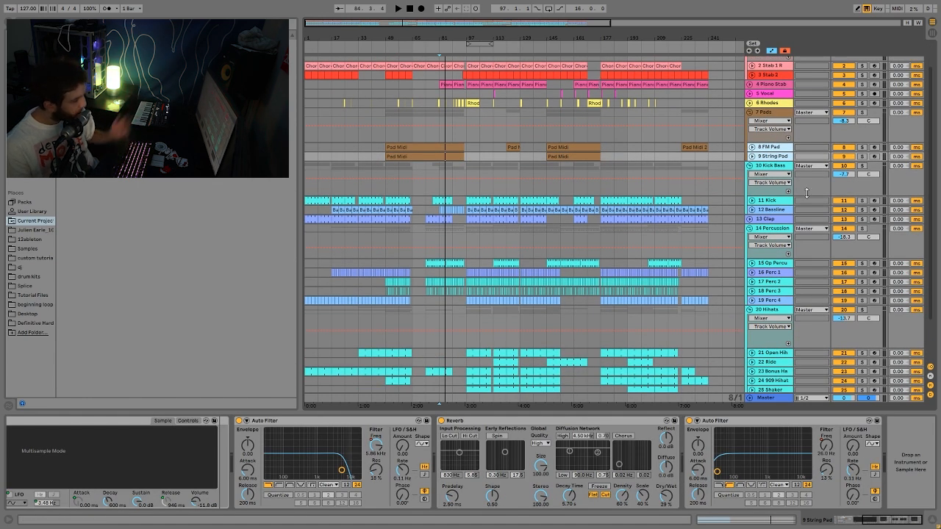
left_click(863, 166)
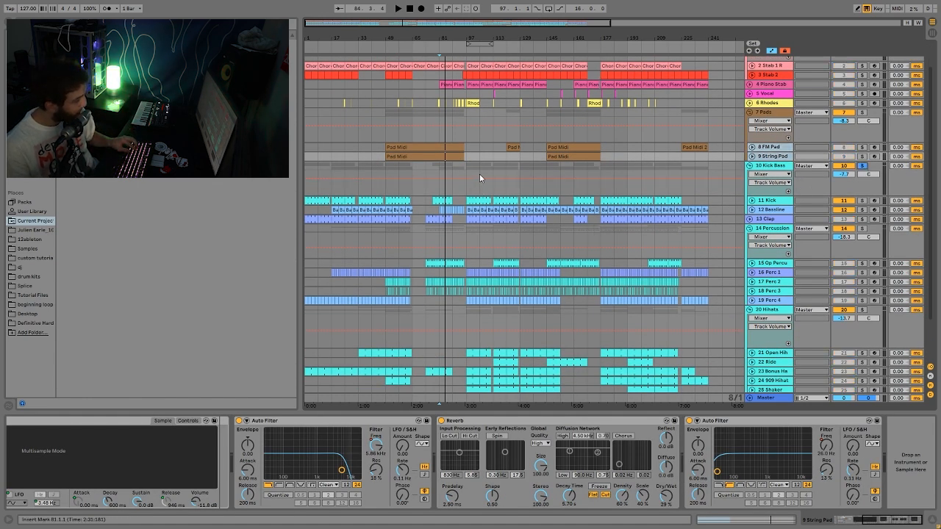
left_click(497, 184)
key("space")
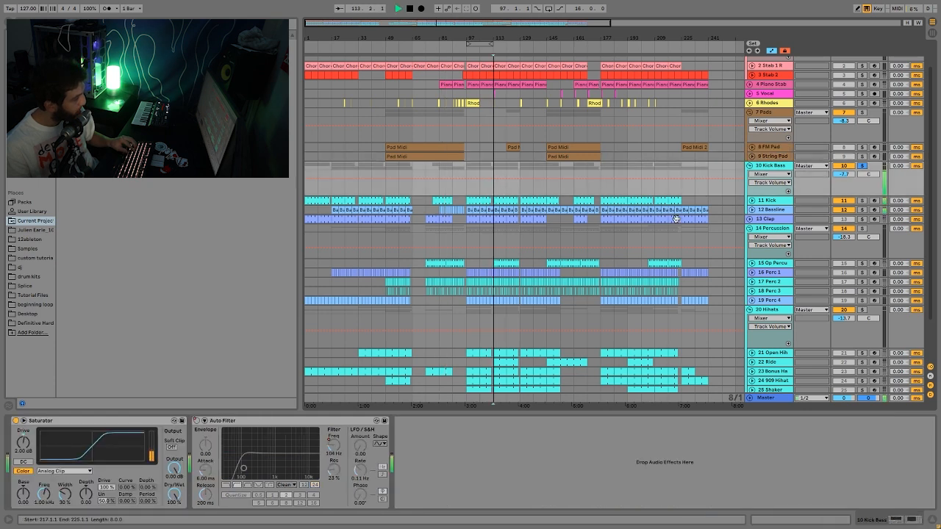
- Unfold and solo the 11 Kick track, resume playback, then unfold the 12 Bassline lane
left_click(767, 200)
left_click(752, 200)
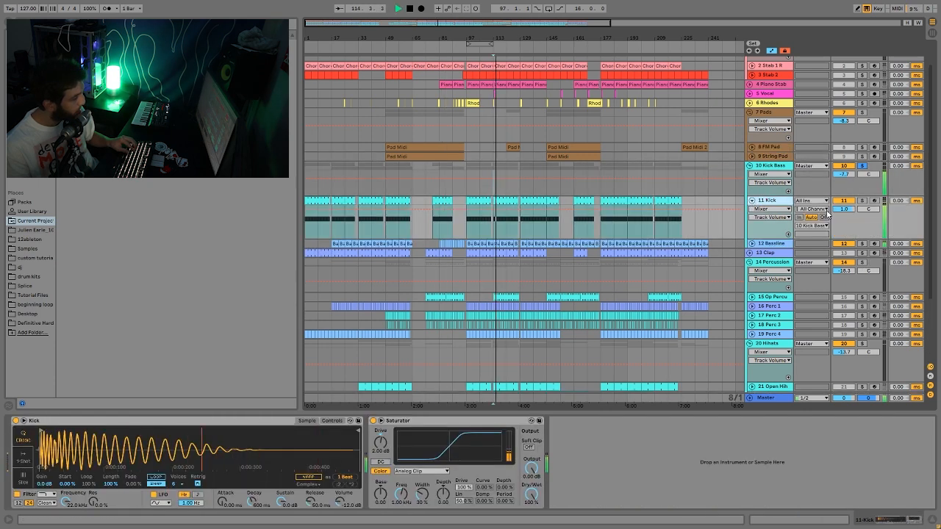
key("space")
left_click(861, 200)
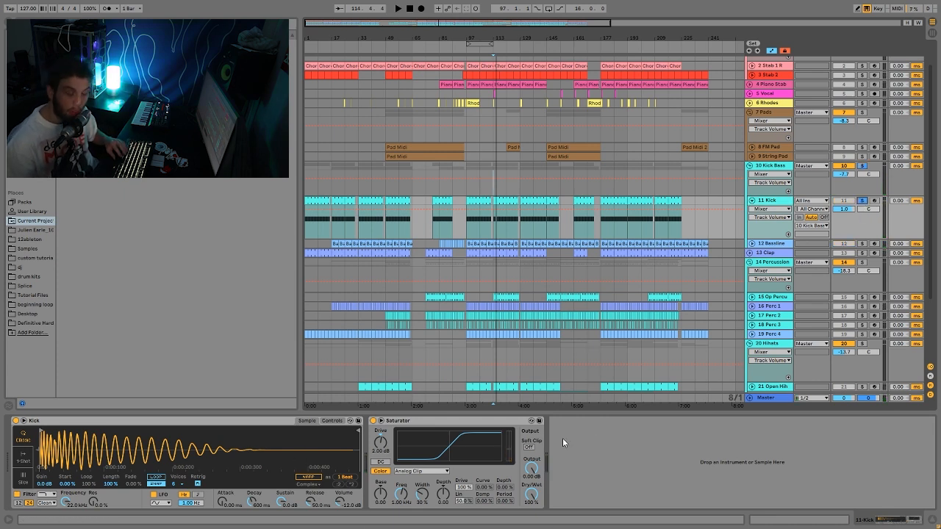
key("space")
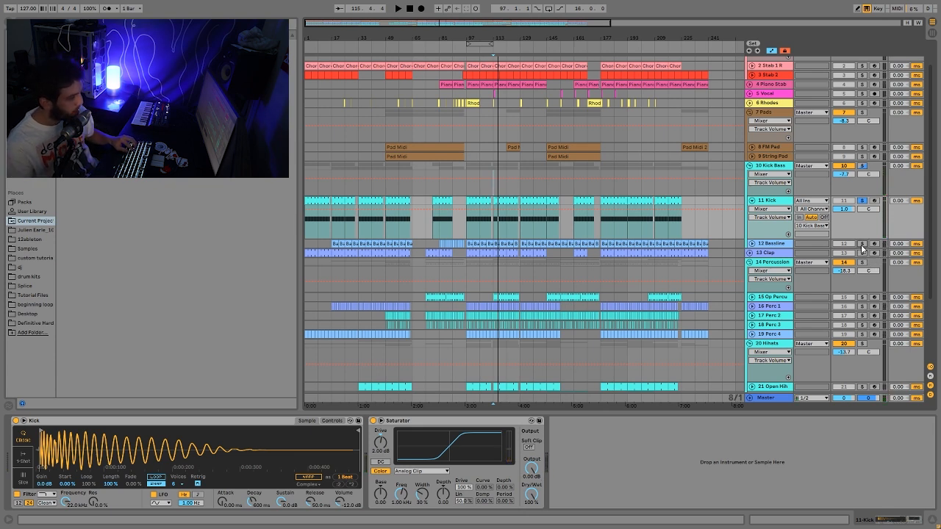
left_click(752, 243)
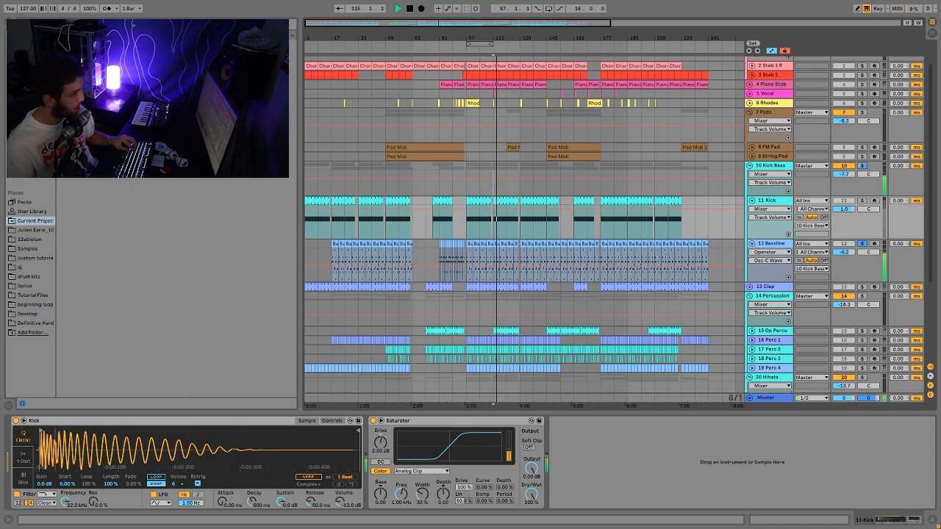
- Open the Bassline clip's notes and select the A#0 note and the three D1 notes in bar one
double_click(498, 244)
key("space")
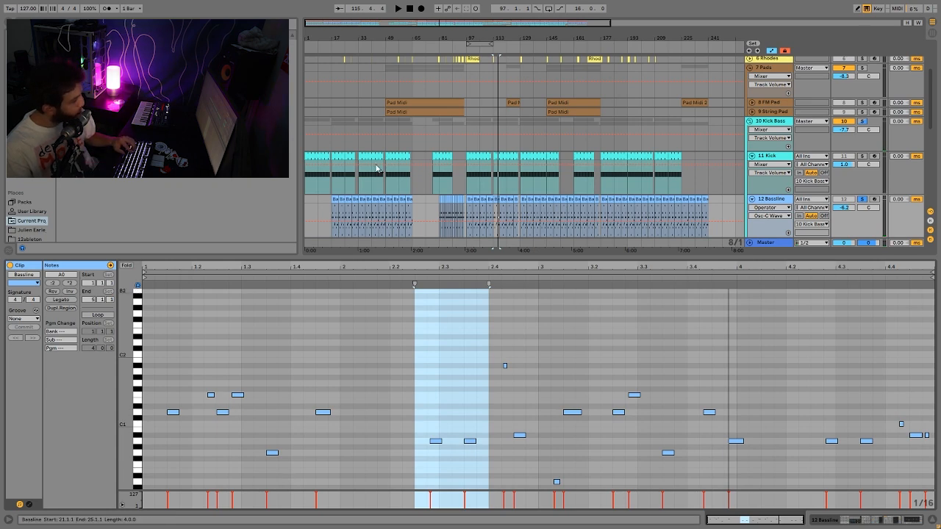
scroll(591, 167, "up", 3)
scroll(590, 179, "down", 5)
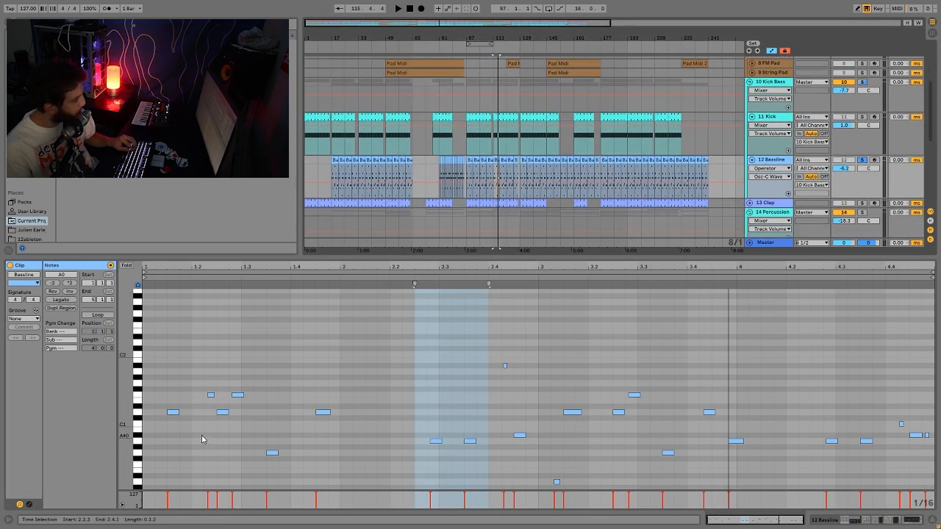
left_click(409, 443)
left_click_drag(409, 444, 478, 442)
left_click(520, 435)
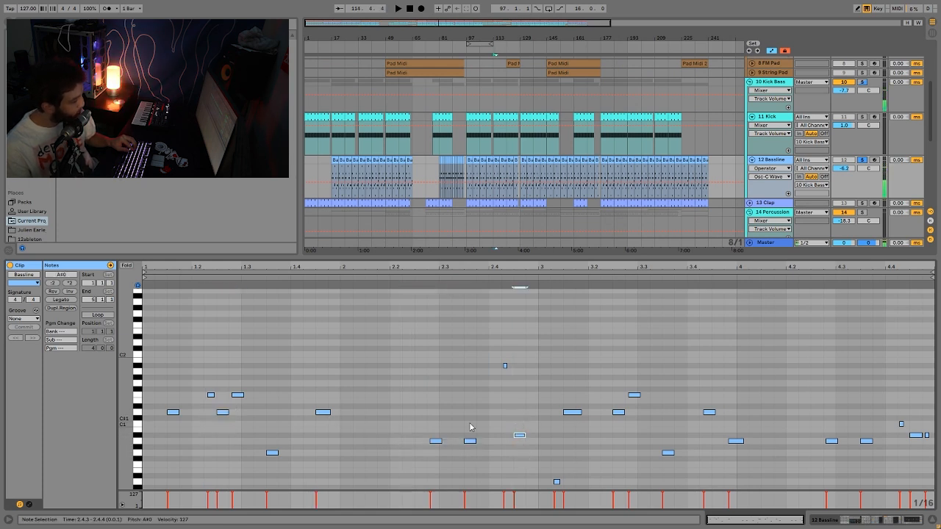
left_click_drag(158, 408, 539, 458)
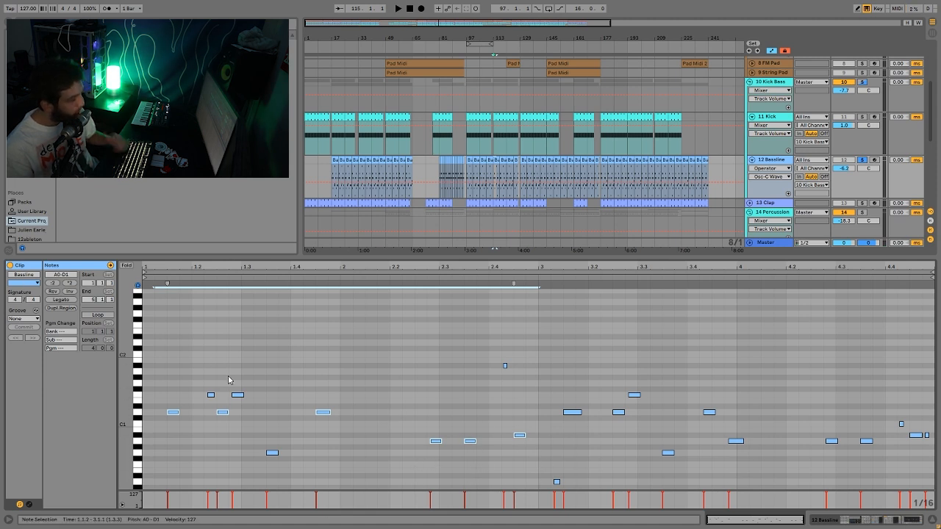
key("space")
key("space")
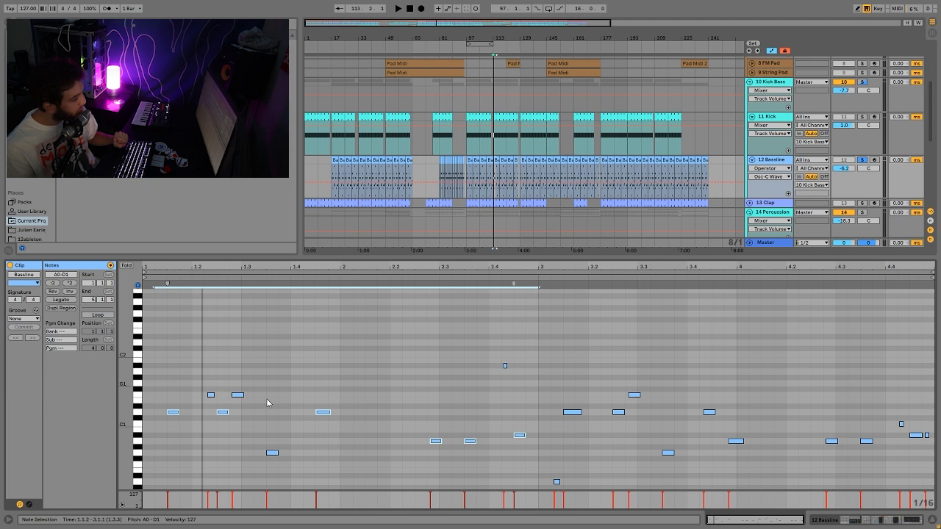
- Select the F1, G0 and A#1 notes while auditioning, then return to the Bassline device chain
left_click_drag(214, 386, 239, 401)
left_click(272, 452, "shift")
left_click_drag(468, 402, 546, 366)
key("space")
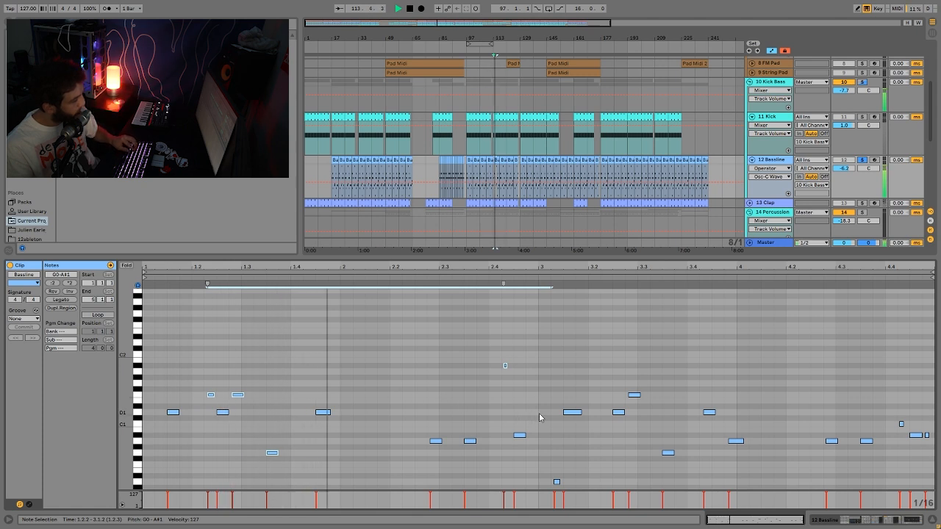
key("space")
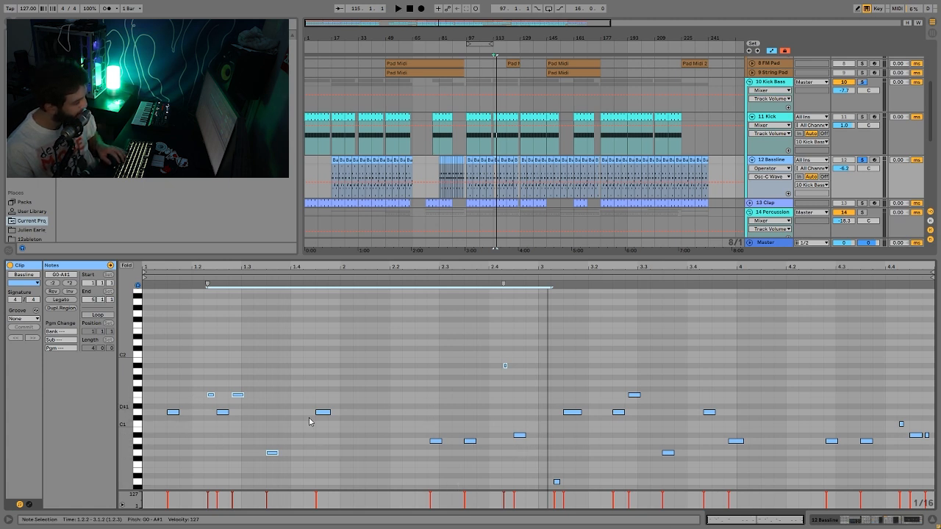
mouse_move(490, 385)
left_mouse_down()
mouse_move(529, 337)
mouse_move(498, 375)
left_mouse_up()
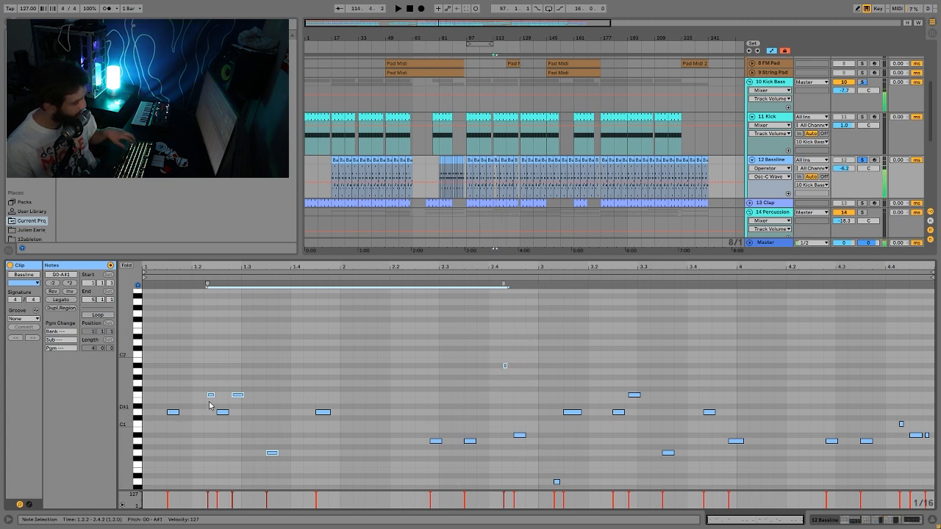
mouse_move(484, 356)
left_mouse_down()
mouse_move(521, 408)
mouse_move(499, 343)
left_mouse_up()
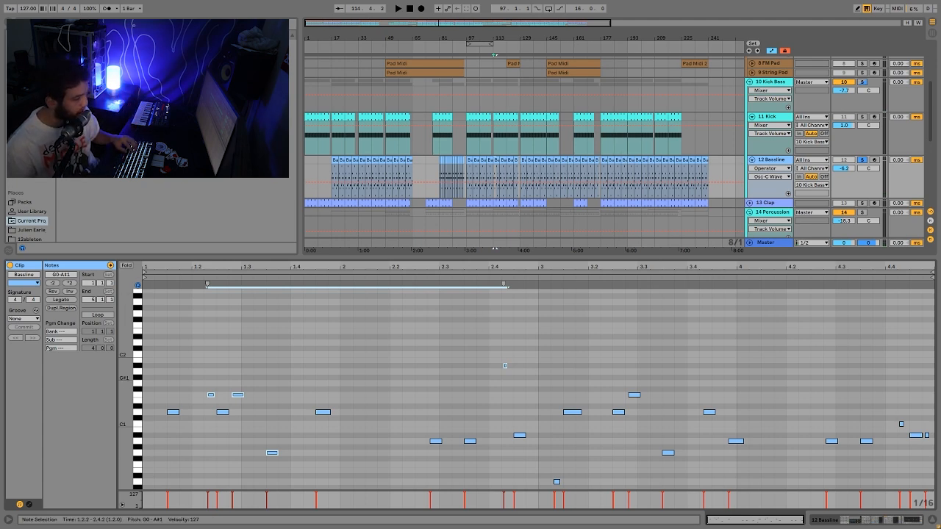
left_click(883, 518)
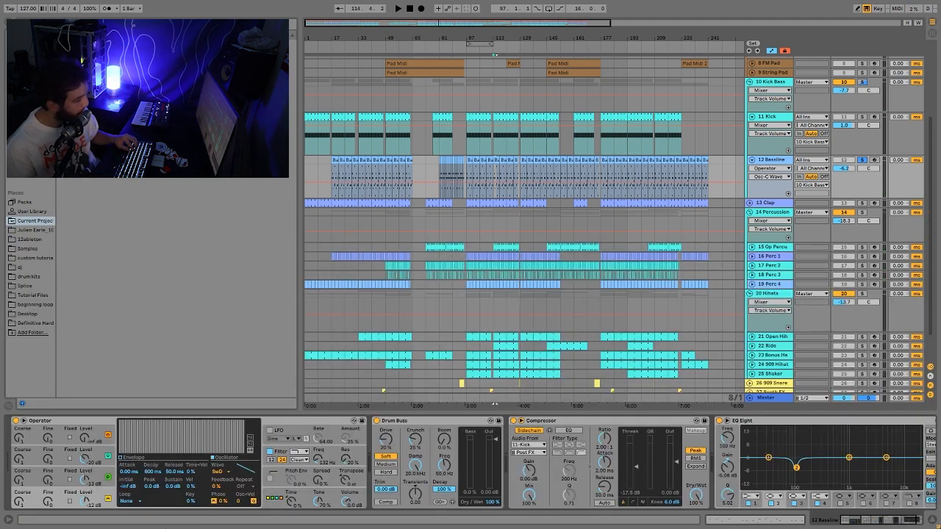
- Inspect Operator's sine and saw oscillators, routing and filter envelope, then show the 10 Kick Bass effects
left_click(96, 485)
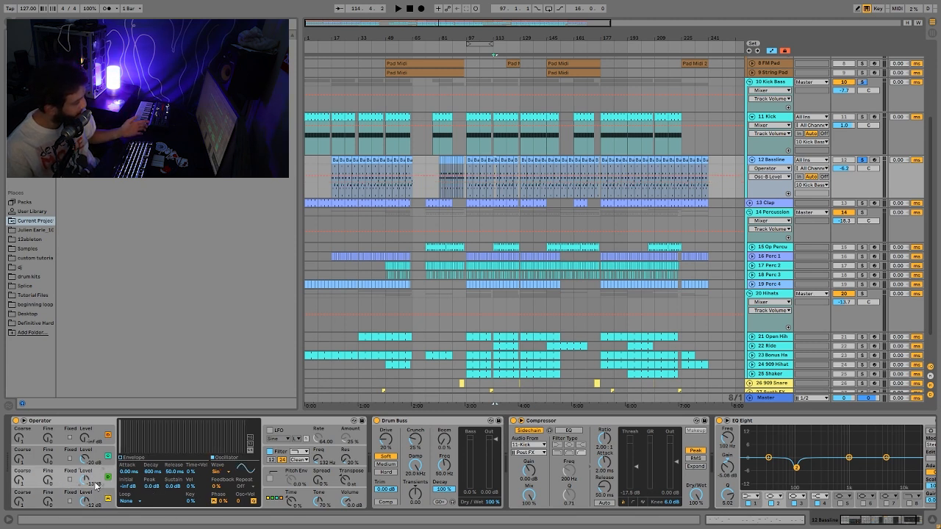
left_click(95, 456)
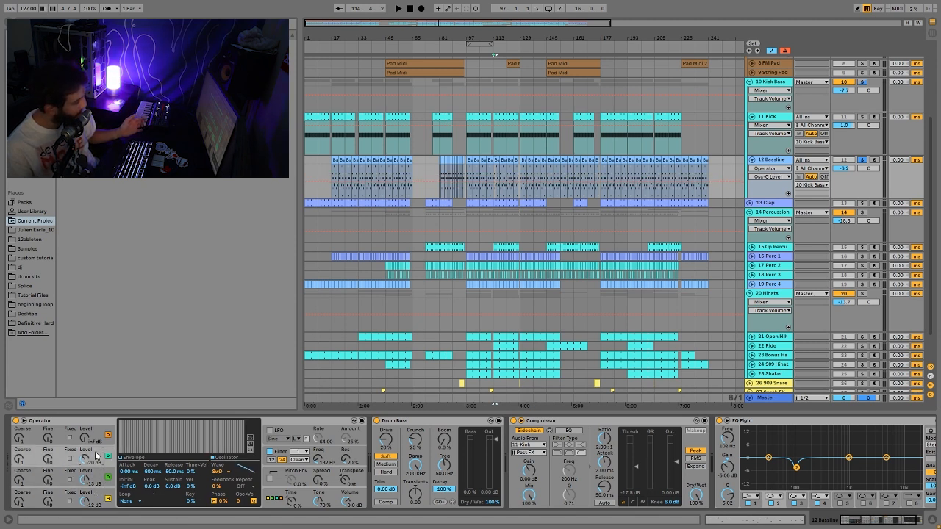
left_click(272, 499)
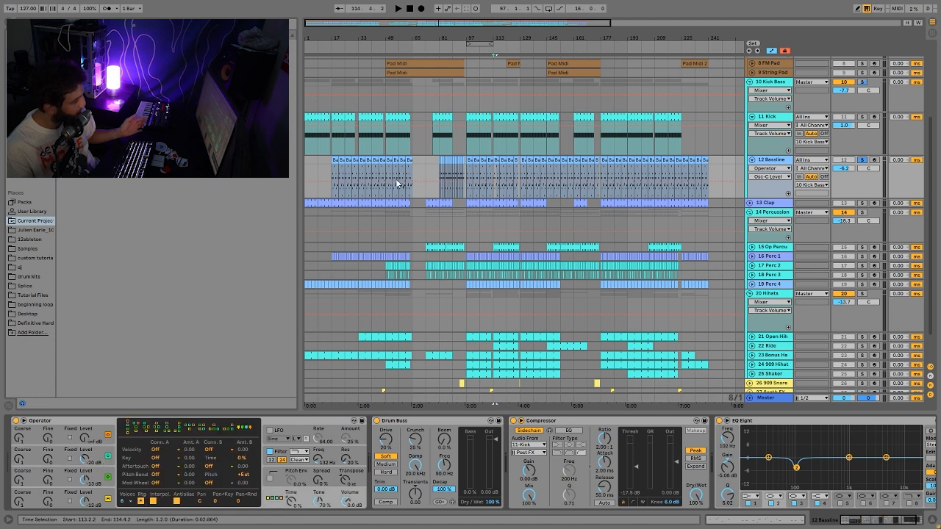
left_click(281, 452)
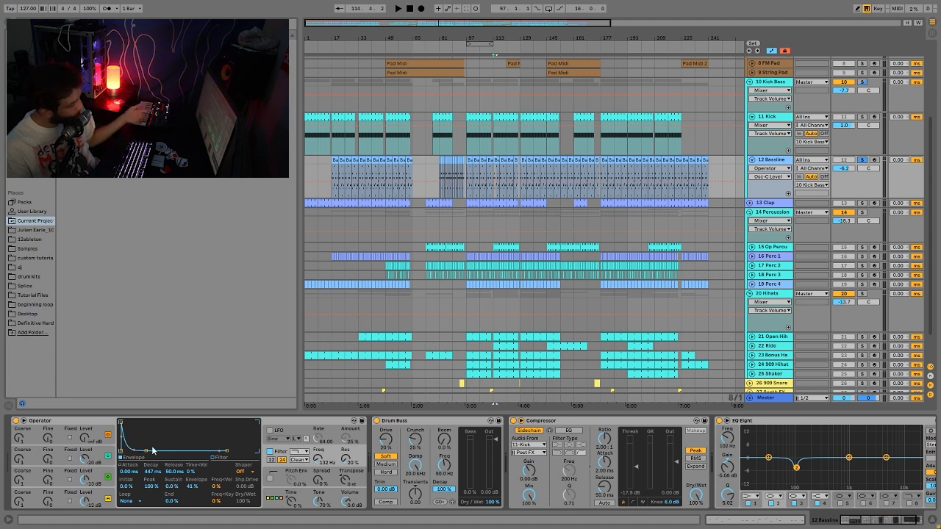
key("space")
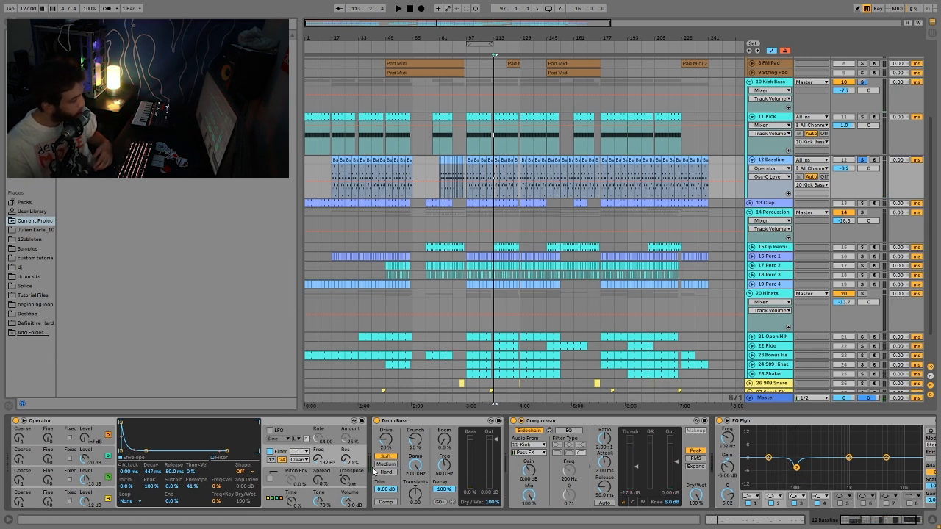
scroll(489, 437, "right", 3)
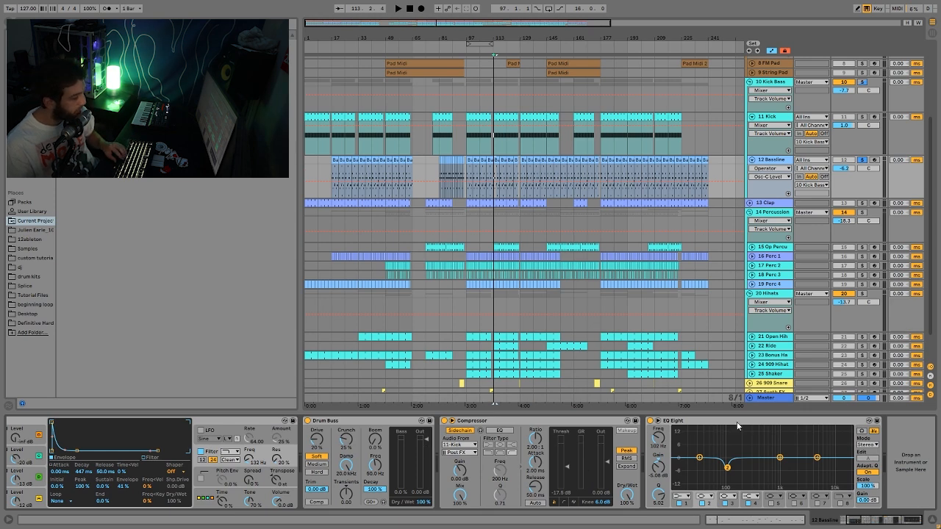
left_click(768, 82)
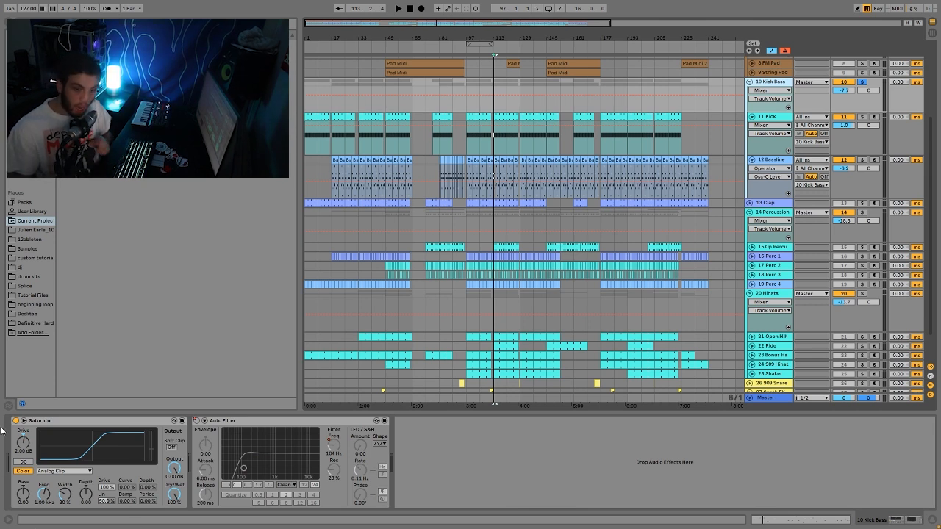
- Show the Auto Filter frequency automation in a new lane and add a breakpoint, auditioning from bar 81
right_click(197, 425)
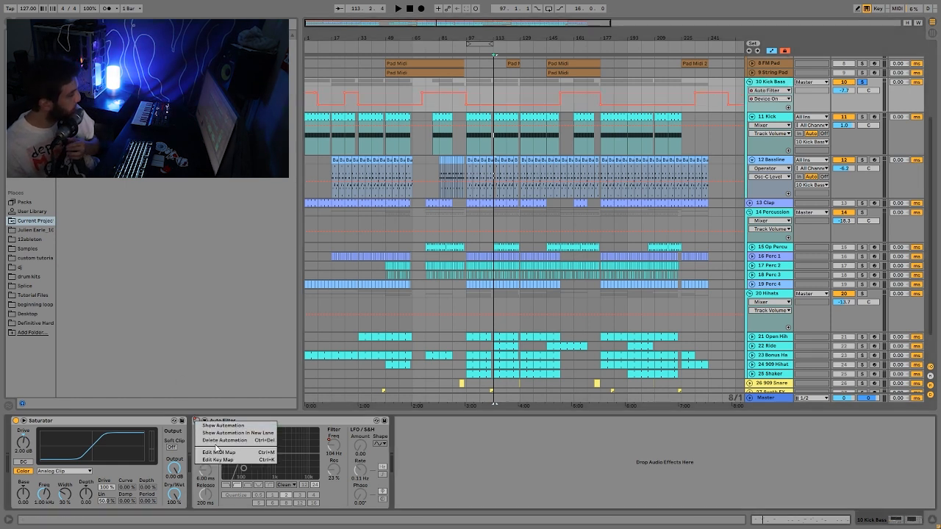
left_click(219, 433)
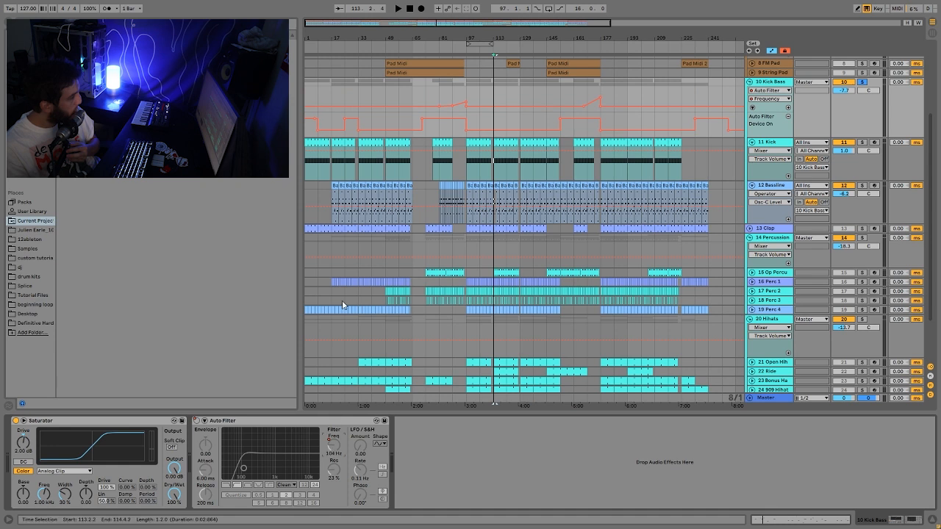
left_click(305, 99)
key("space")
left_click(452, 92)
key("space")
double_click(440, 91)
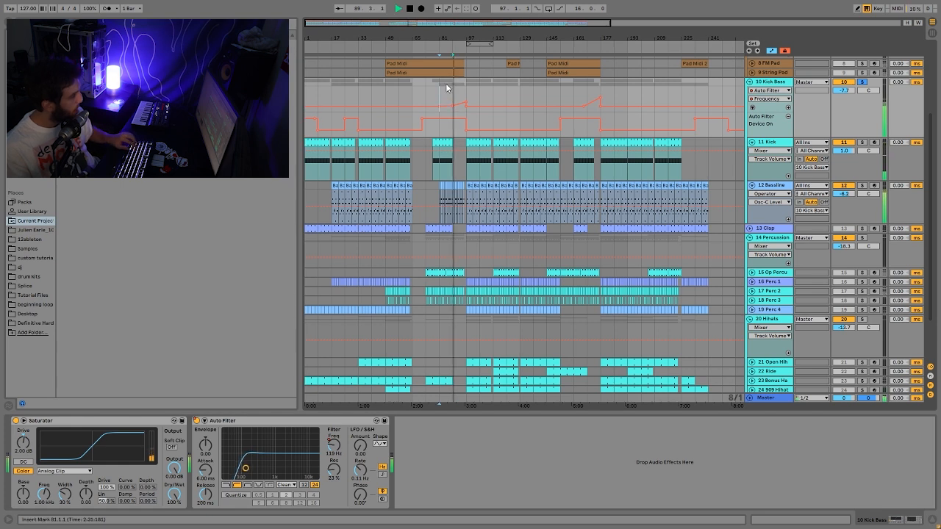
key("space")
key("space")
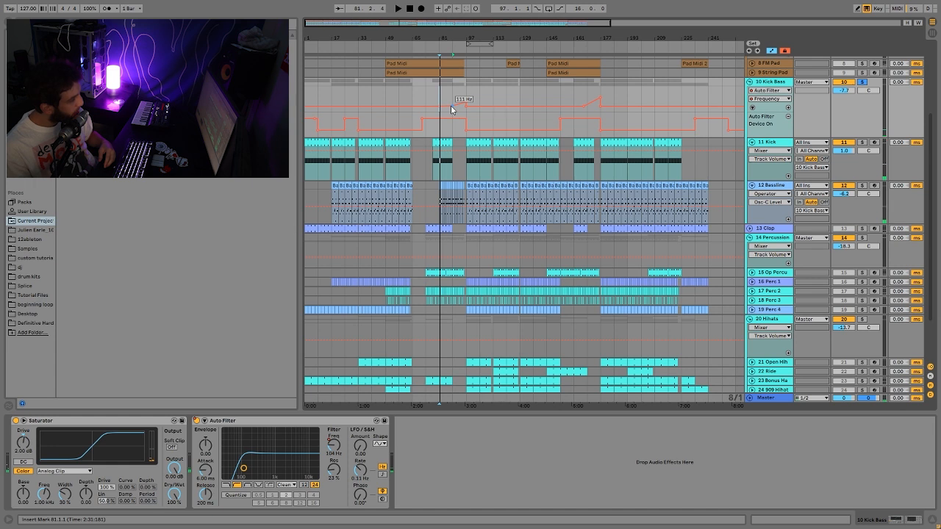
key("space")
- Unsolo Kick Bass, zoom to bars 169–175 and delete the raised filter frequency breakpoint
left_click(591, 86)
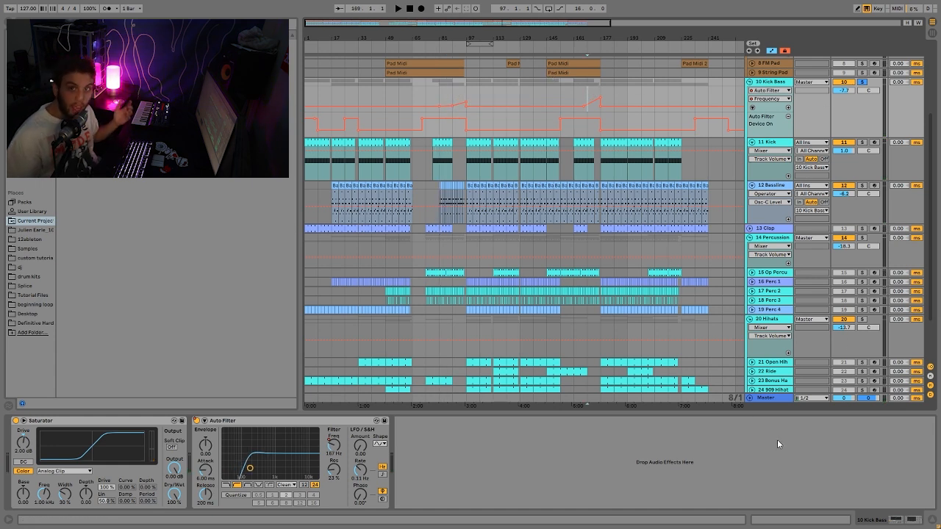
left_click(864, 81)
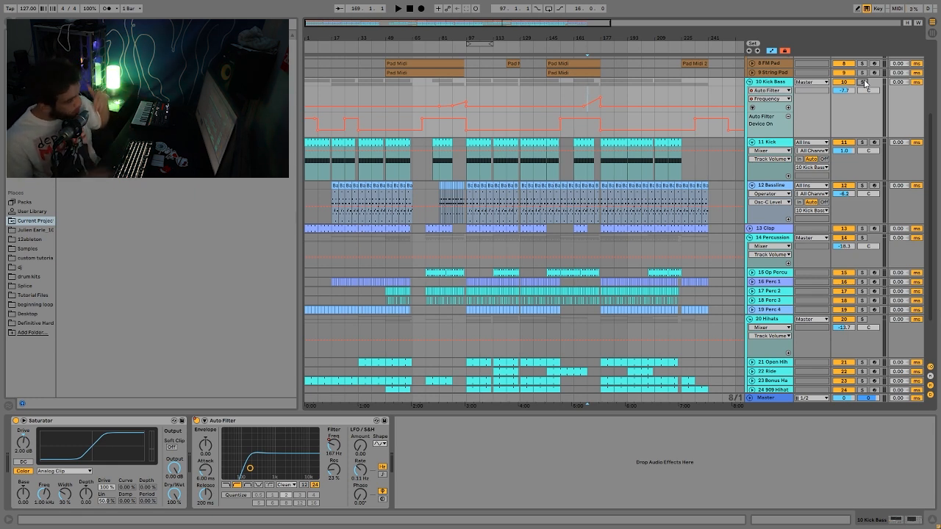
key("space")
left_click_drag(599, 36, 600, 96)
left_click(596, 88)
key("space")
key("space")
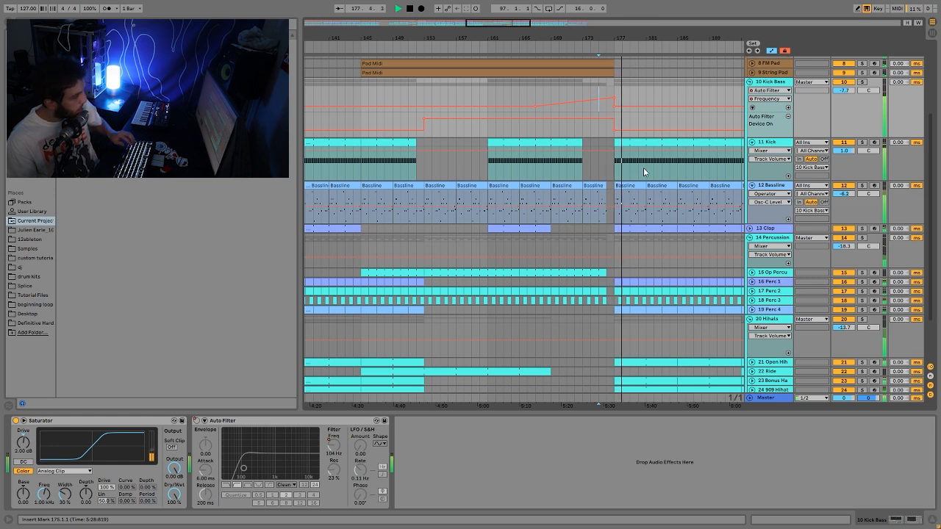
- Audition the sweep from bar 175, then zoom out to bars 31–170 and play the bassline section
key("space")
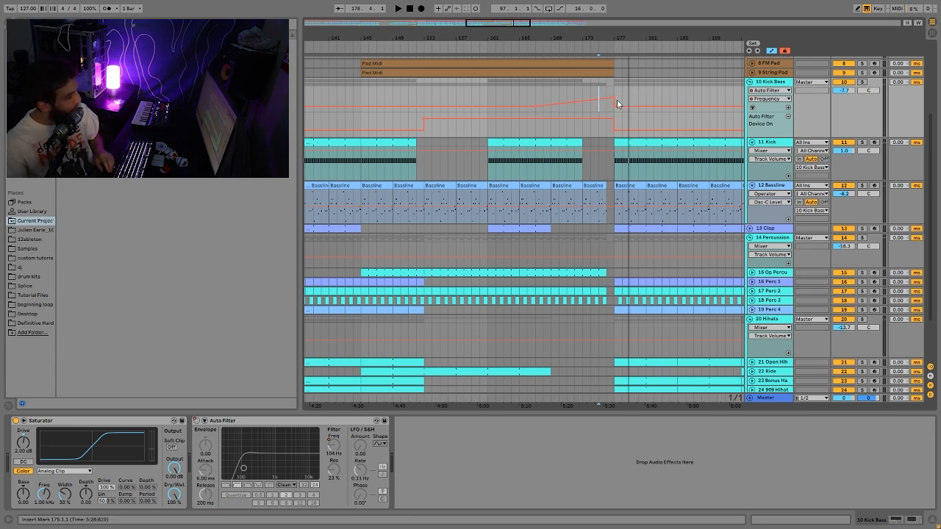
key("space")
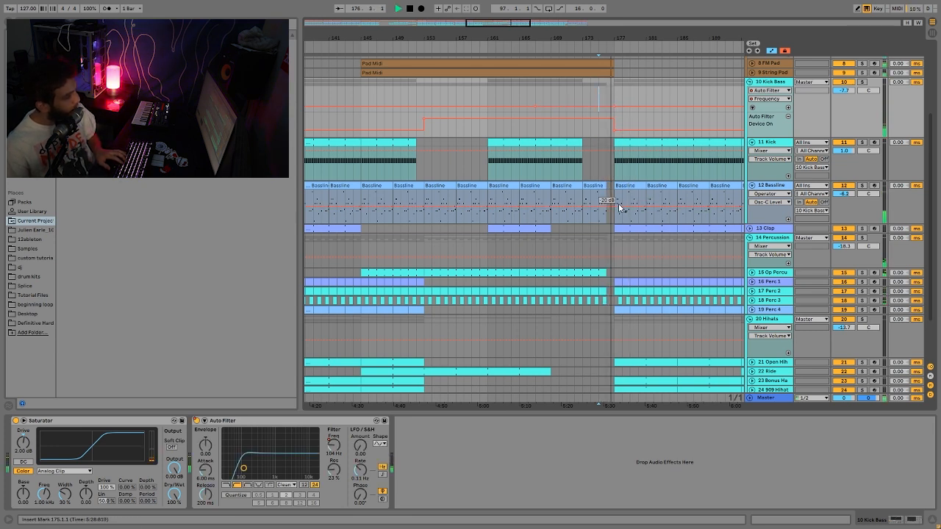
key("space")
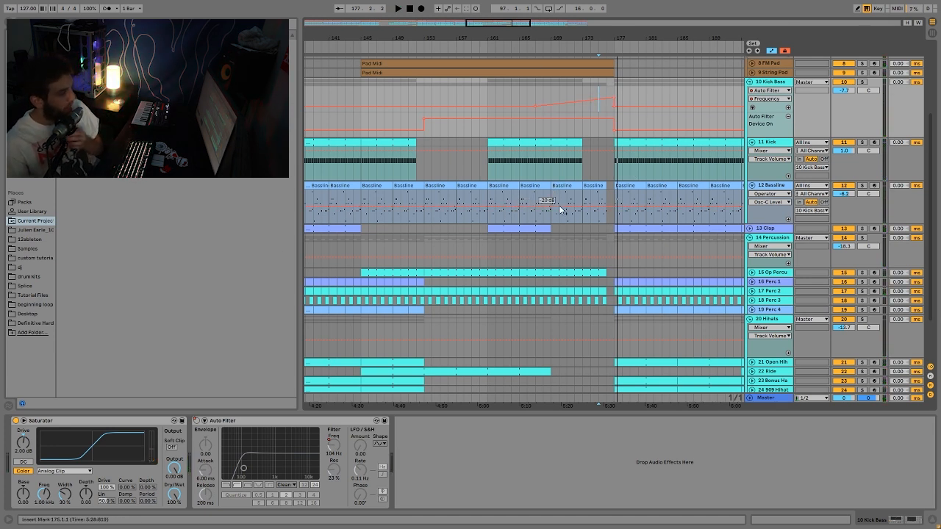
left_click_drag(498, 23, 422, 10)
left_click(476, 220)
key("space")
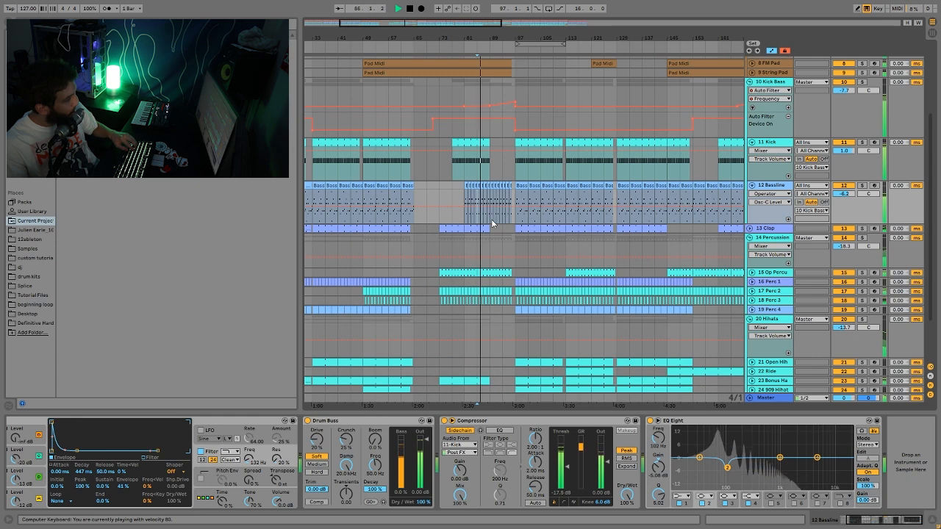
key("space")
- Zoom to bars 73–123, play from bar 95, and select the Clap clip to show its devices
left_click_drag(498, 43, 518, 261)
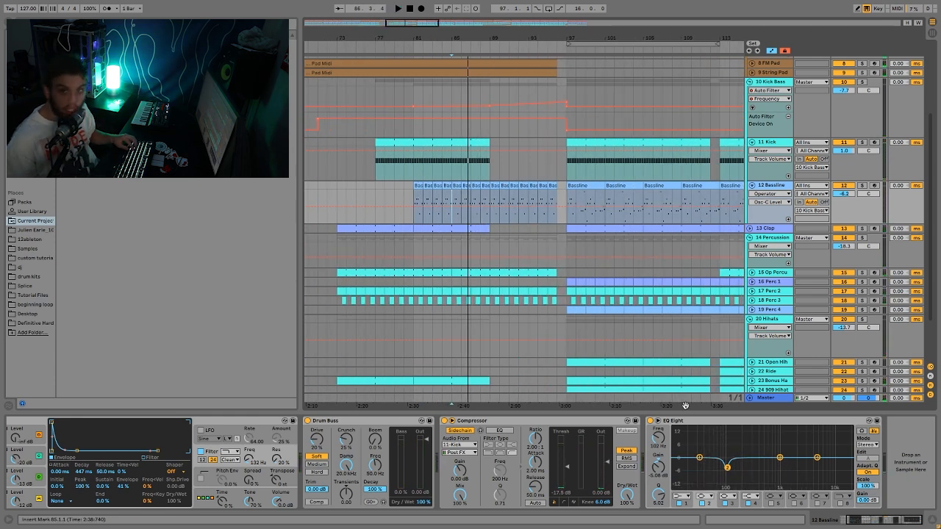
left_click(551, 192)
key("space")
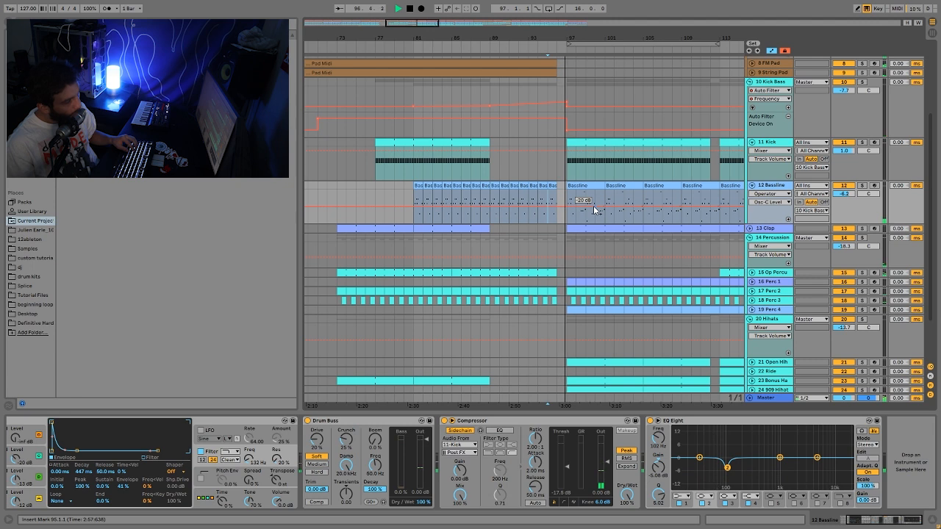
key("space")
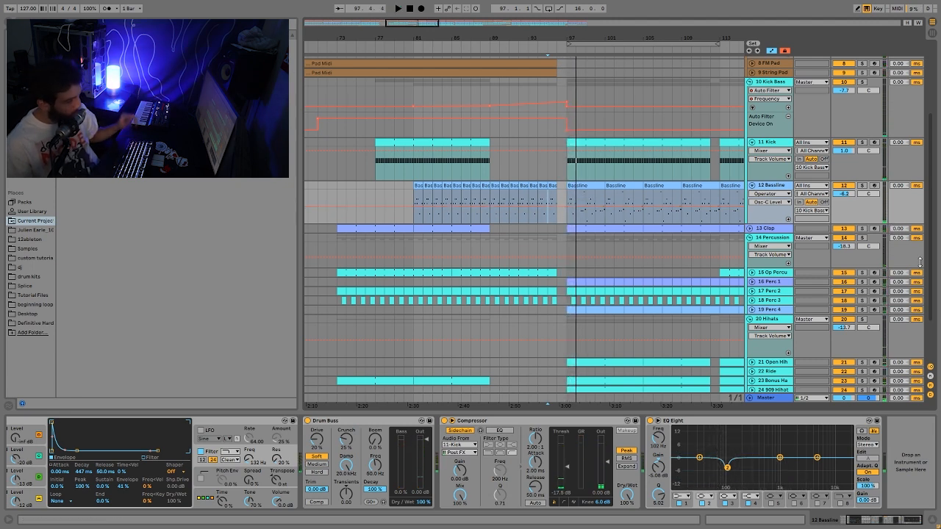
left_click(607, 228)
key("space")
left_click_drag(578, 39, 578, 14)
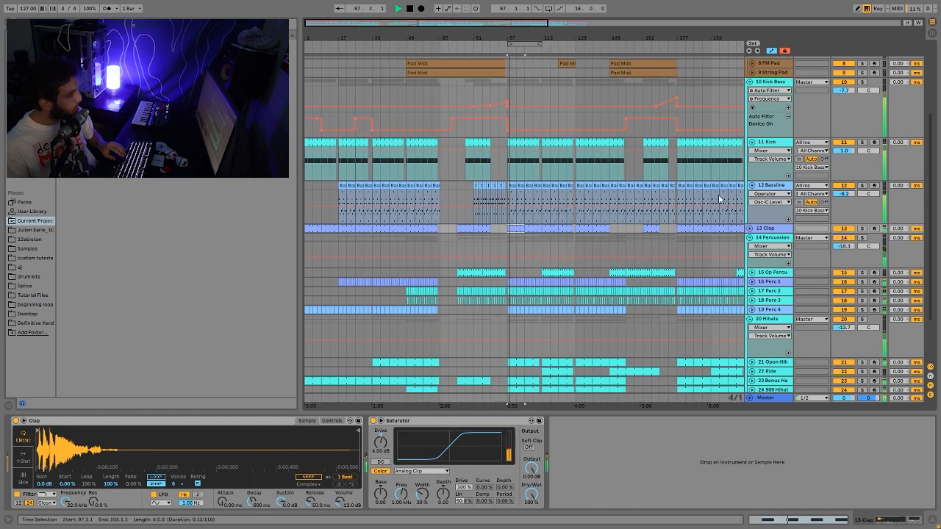
- Solo and unsolo Clap, unfold its volume automation, and audition from bars 93, 89 and 173
left_click(862, 229)
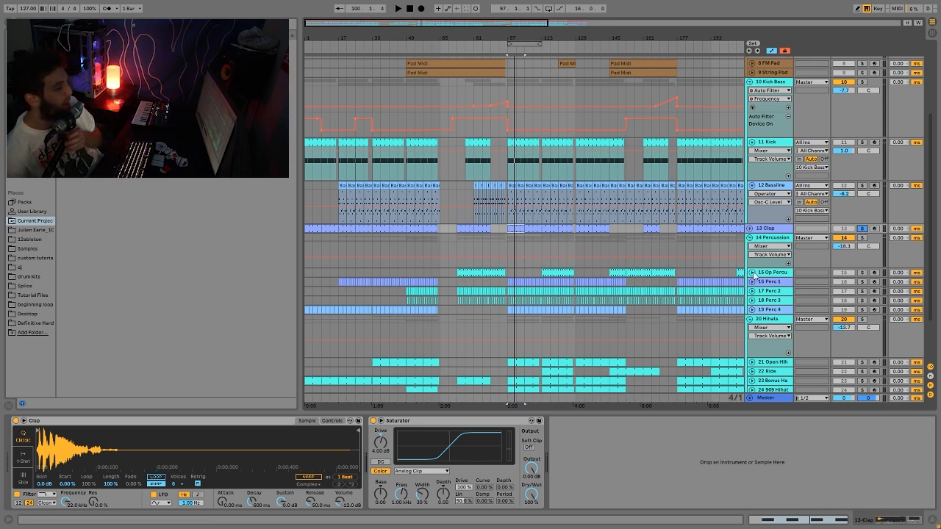
left_click(862, 229)
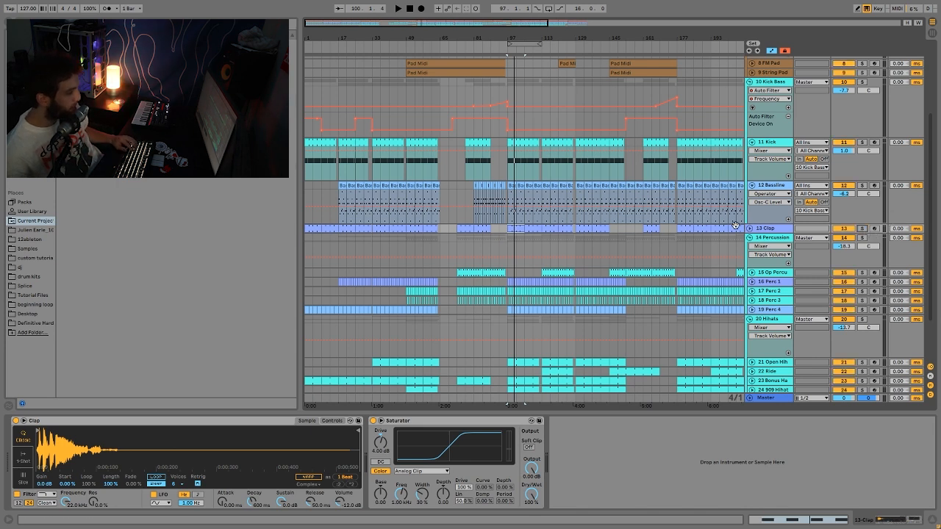
left_click(749, 230)
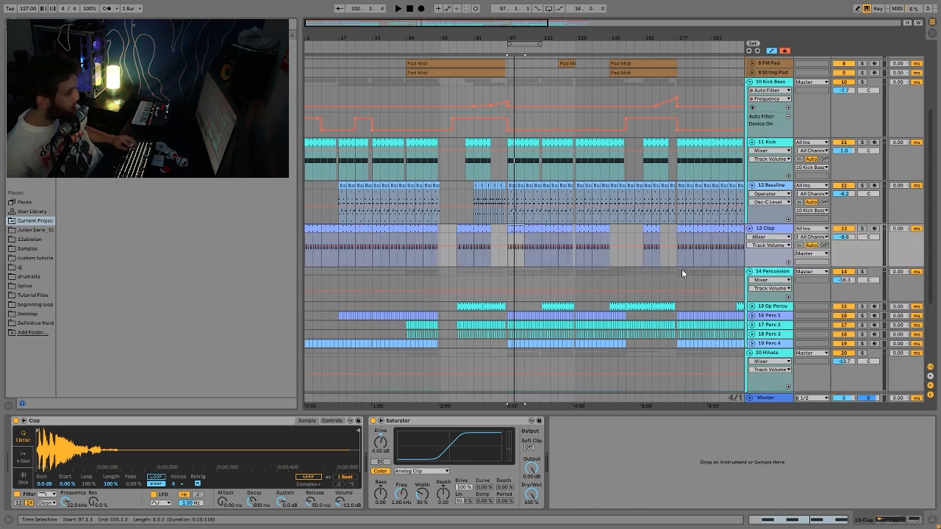
left_click(504, 236)
key("space")
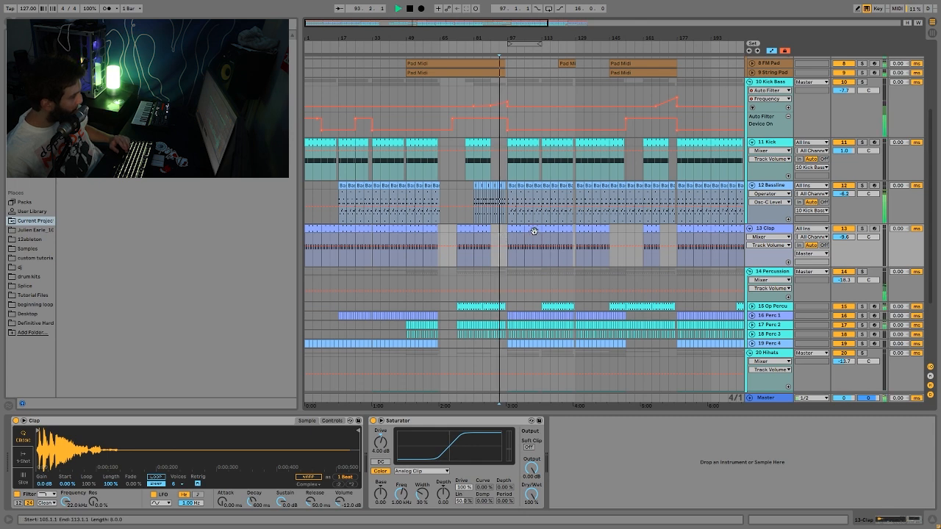
key("space")
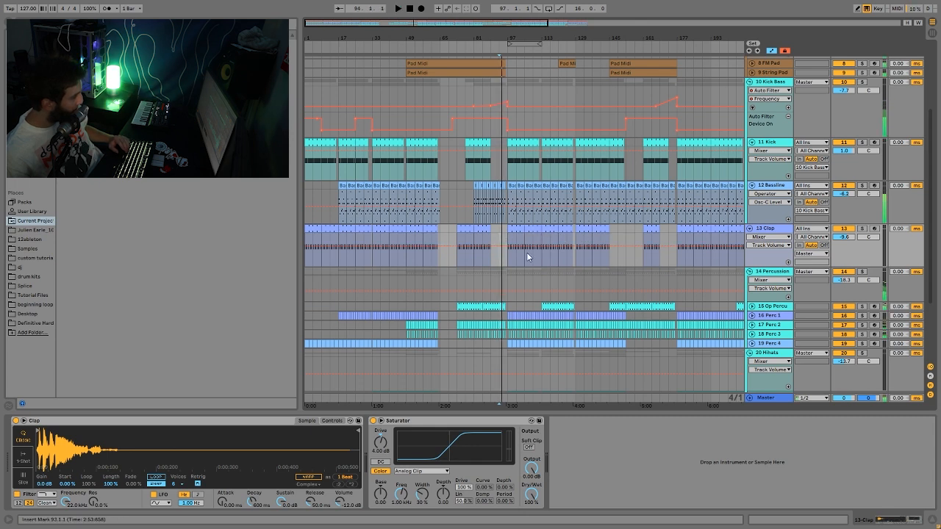
left_click(492, 236)
key("space")
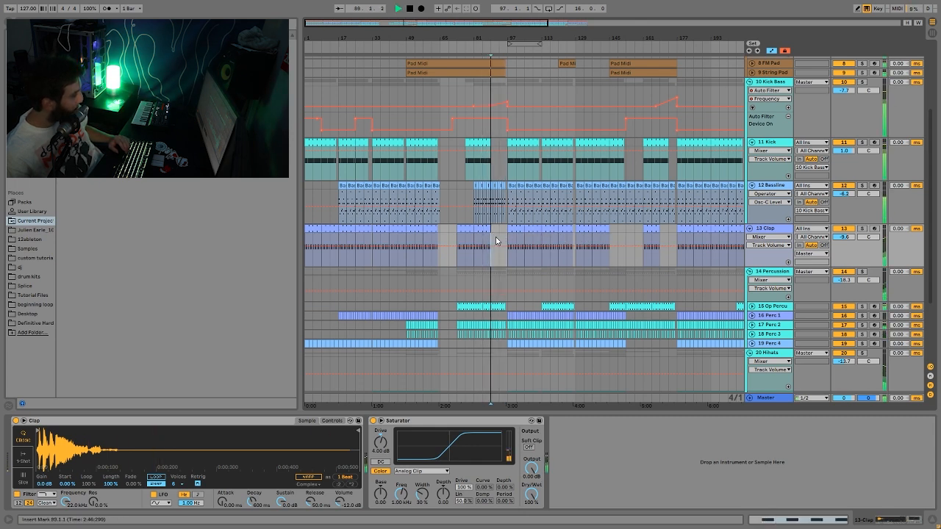
left_click(666, 236)
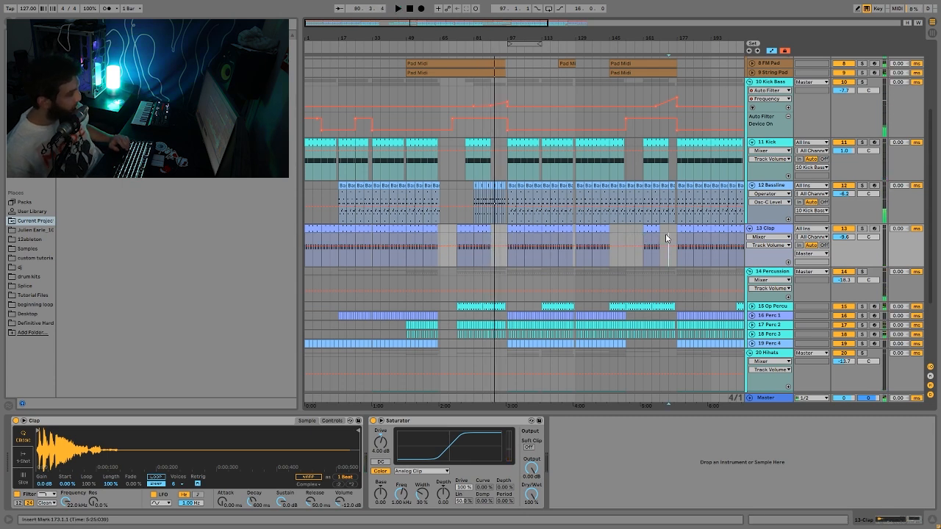
key("space")
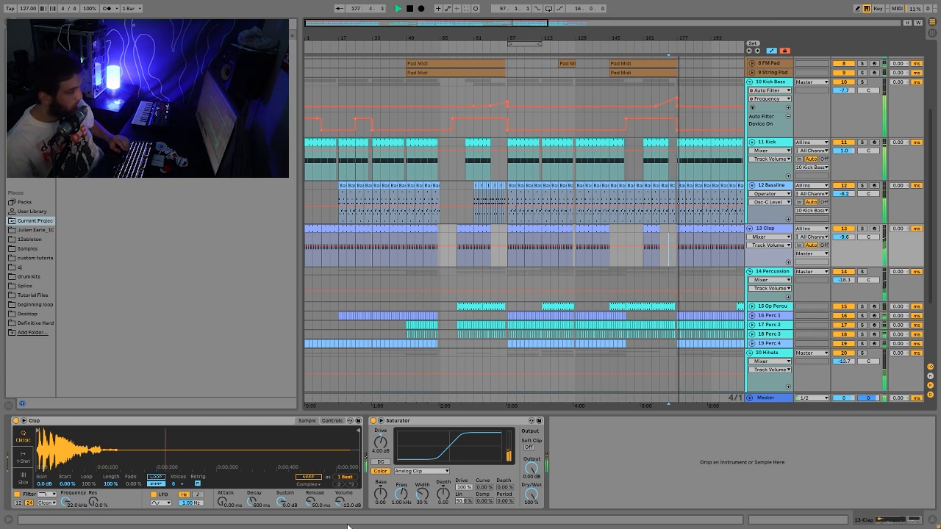
key("space")
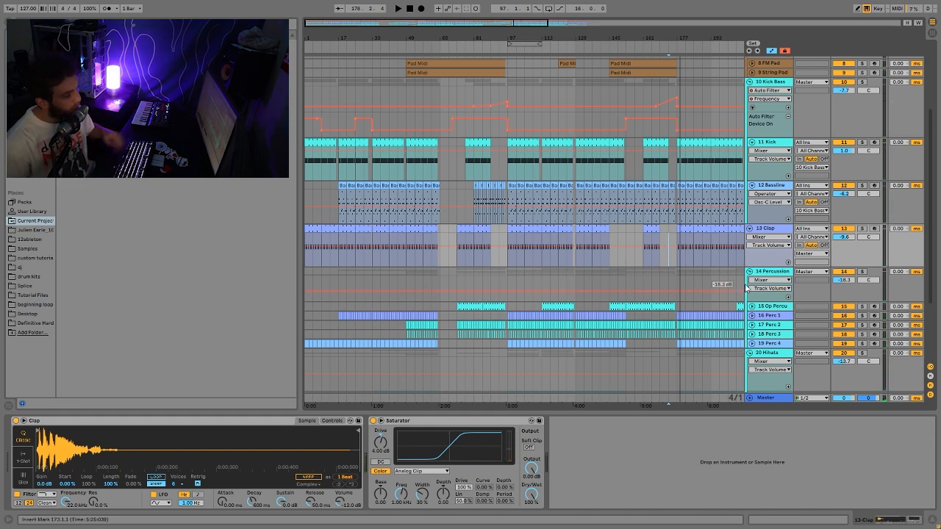
- Solo the 14 Percussion group, show its effects, and set the playback start near bar 205
scroll(743, 302, "down", 3)
scroll(752, 286, "up", 1)
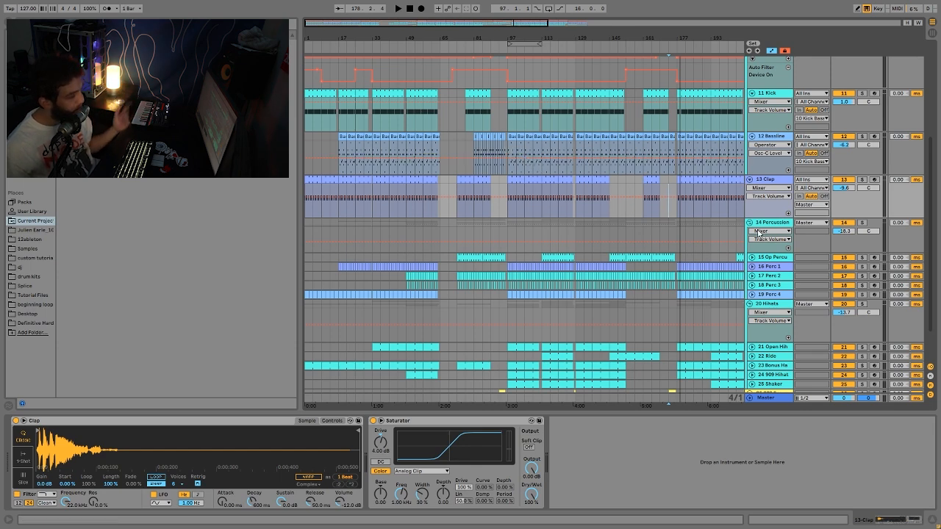
left_click(862, 222)
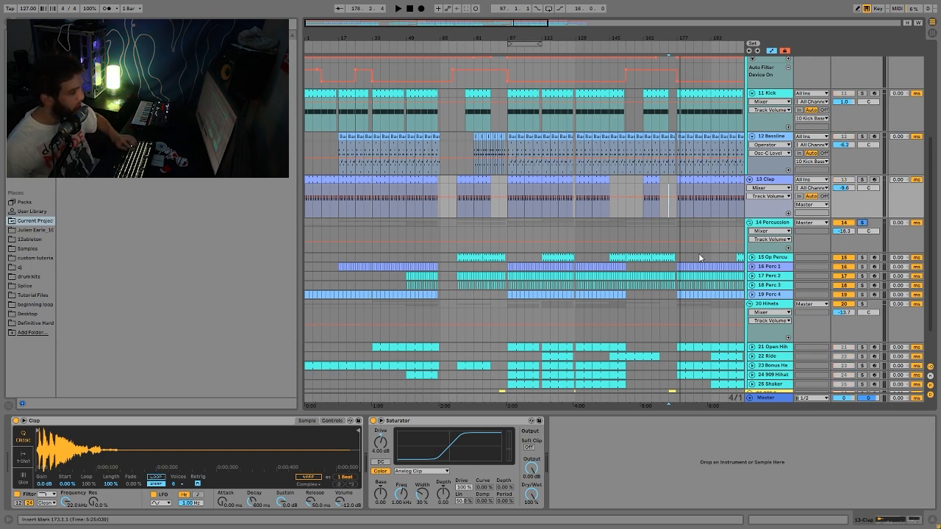
left_click(736, 232)
left_click(739, 41)
left_click_drag(742, 41, 635, 128)
- Select the Perc 1 track to view its sampler and audition it
scroll(664, 241, "down", 2)
key("space")
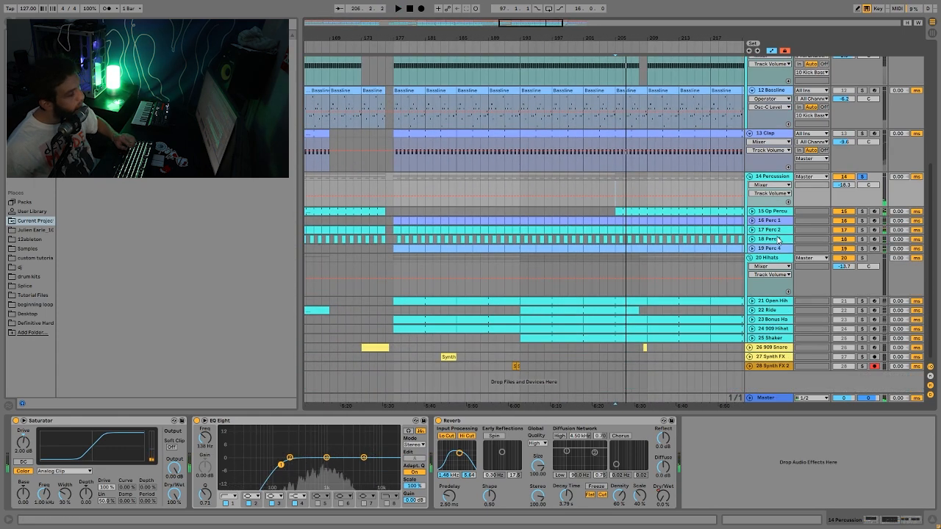
left_click(761, 221)
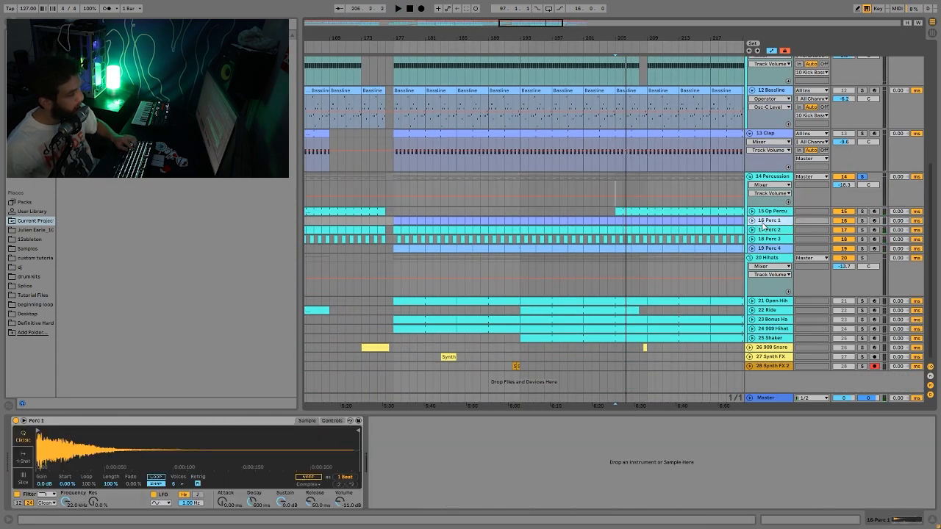
key("space")
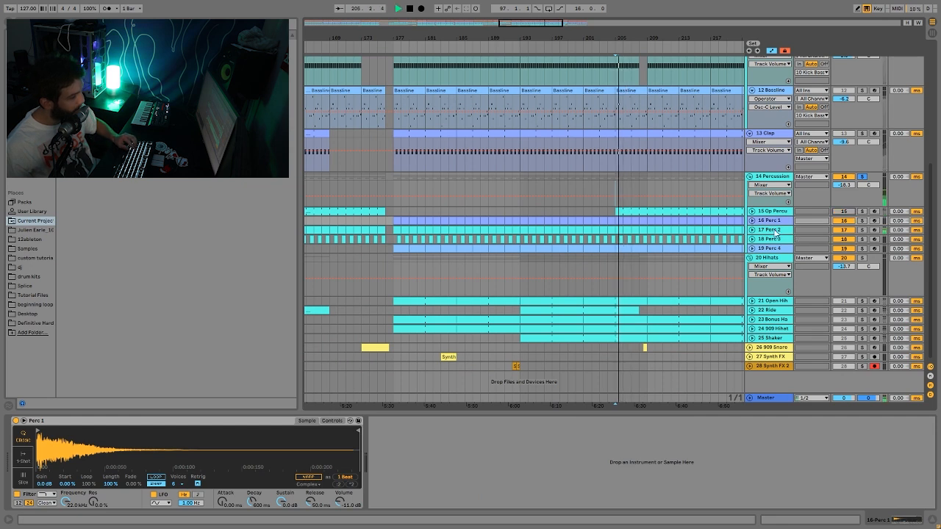
key("space")
- Solo the Op Percussion track and inspect its Operator LFO settings while playing
left_click(849, 211)
left_click(862, 211)
left_click(762, 212)
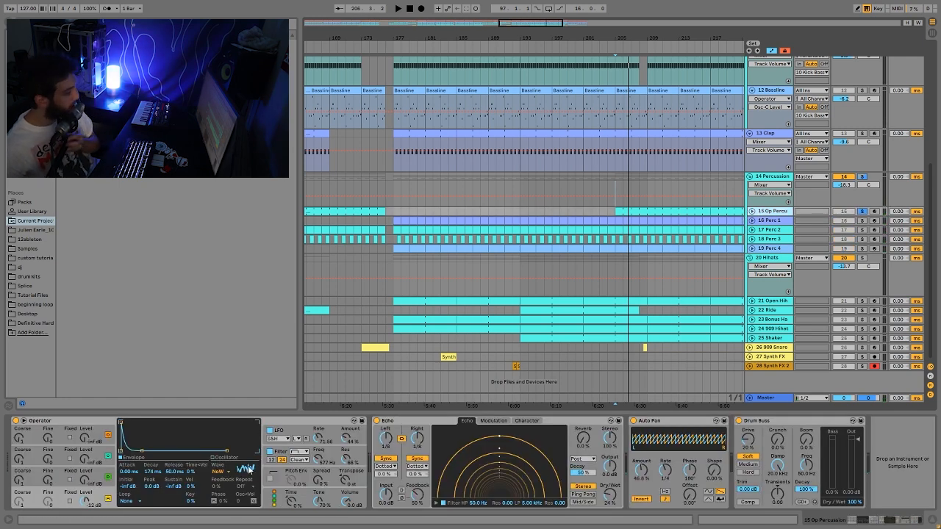
left_click(291, 439)
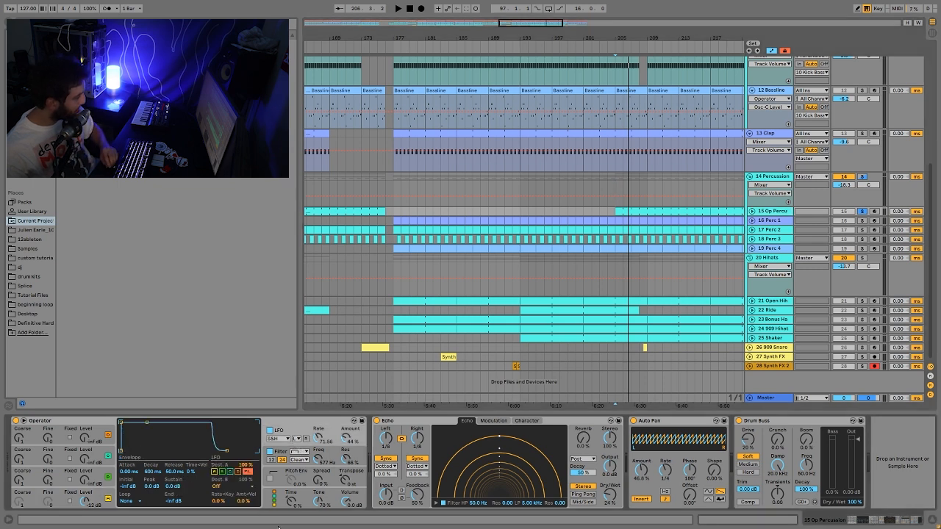
key("space")
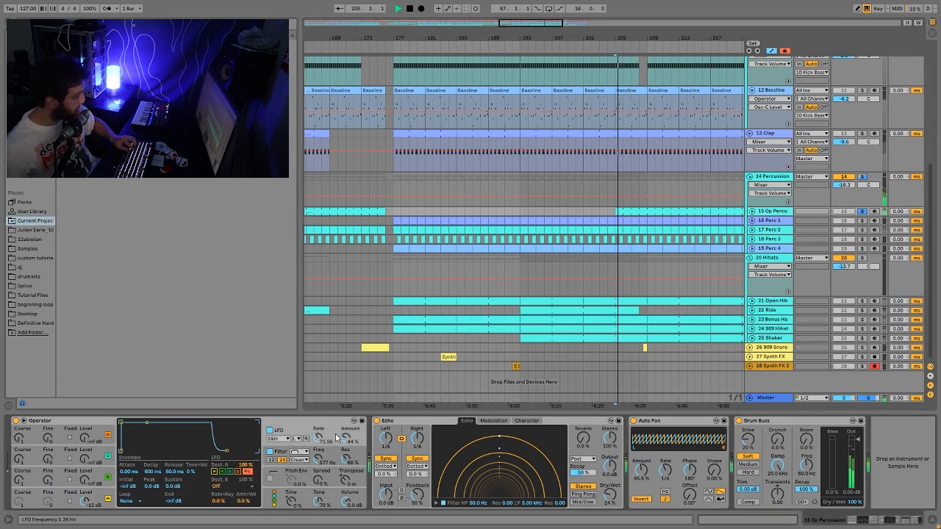
key("space")
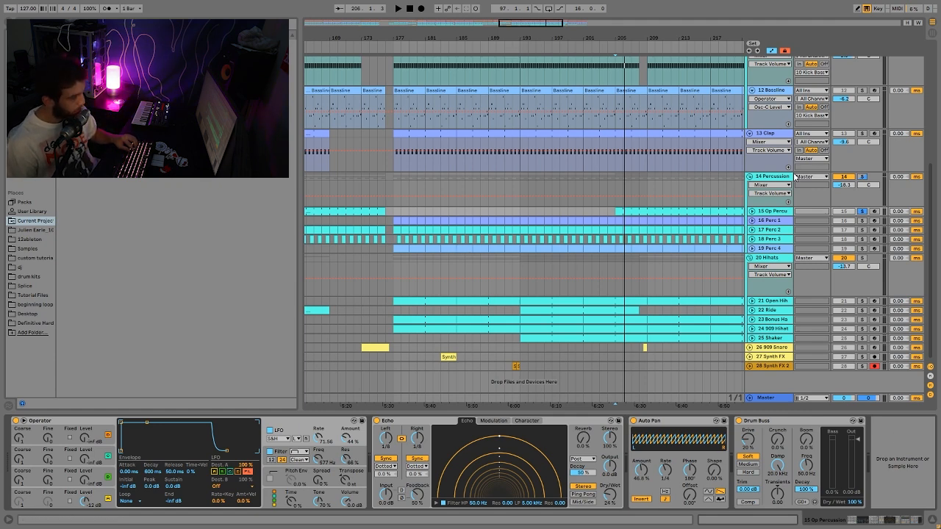
- Select and solo the Percussion group, then play it from the marker
left_click(794, 181)
left_click(866, 177)
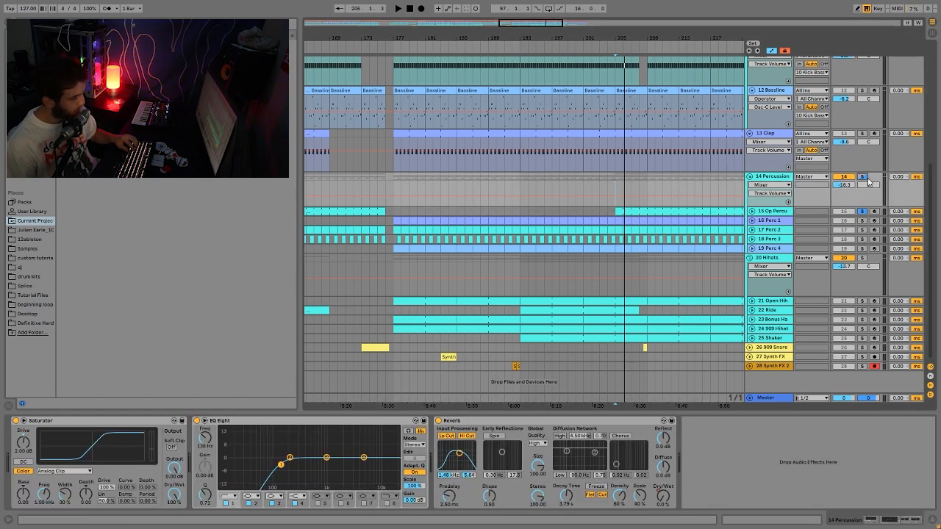
key("space")
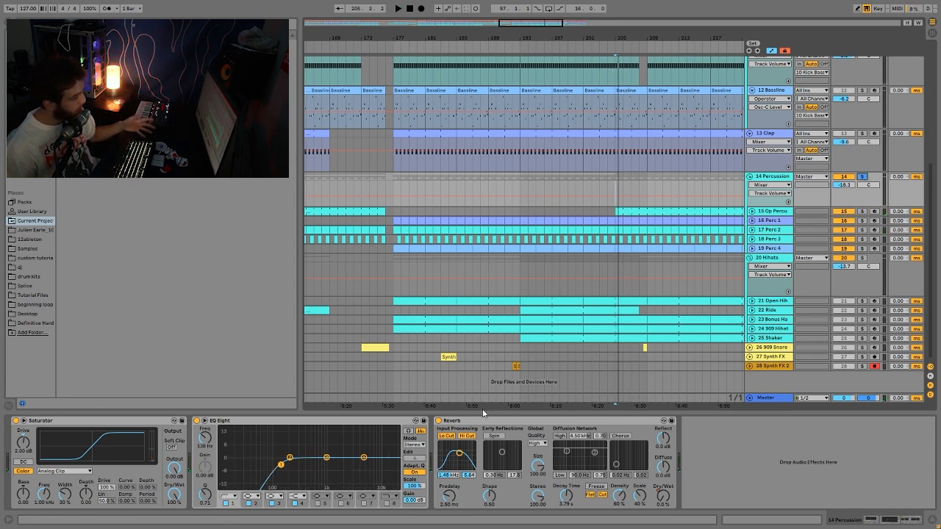
- Show the Reverb Dry/Wet automation lane, audition bars 169–173, then solo the Hihats group
right_click(660, 494)
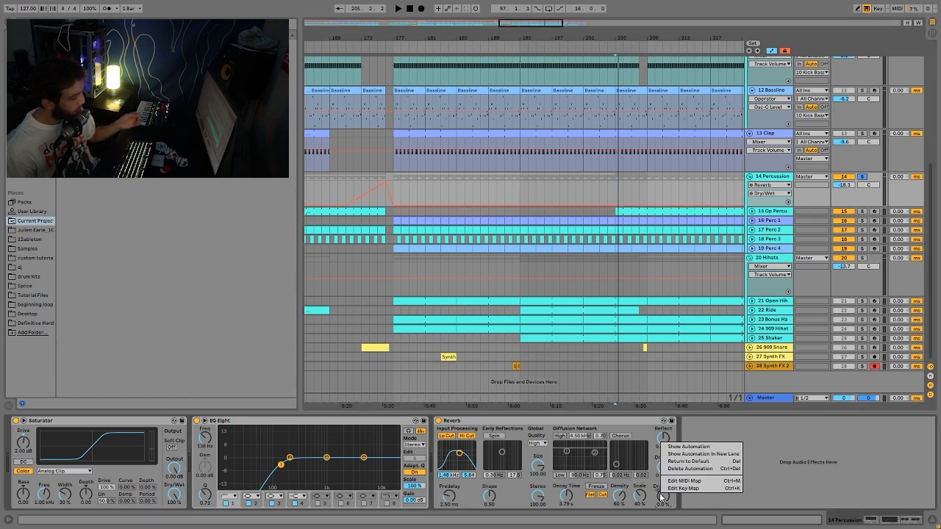
left_click(691, 448)
left_click_drag(466, 36, 474, 6)
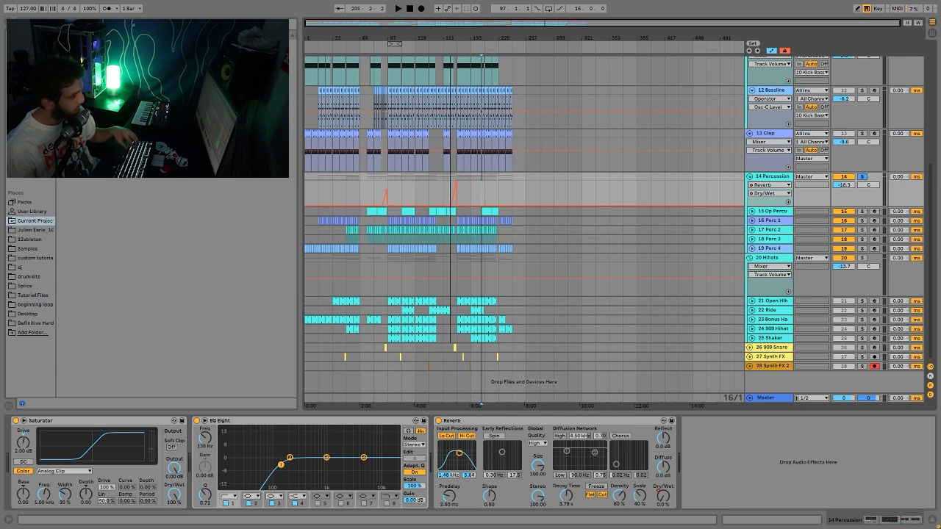
left_click_drag(455, 33, 459, 150)
left_click(454, 180)
key("space")
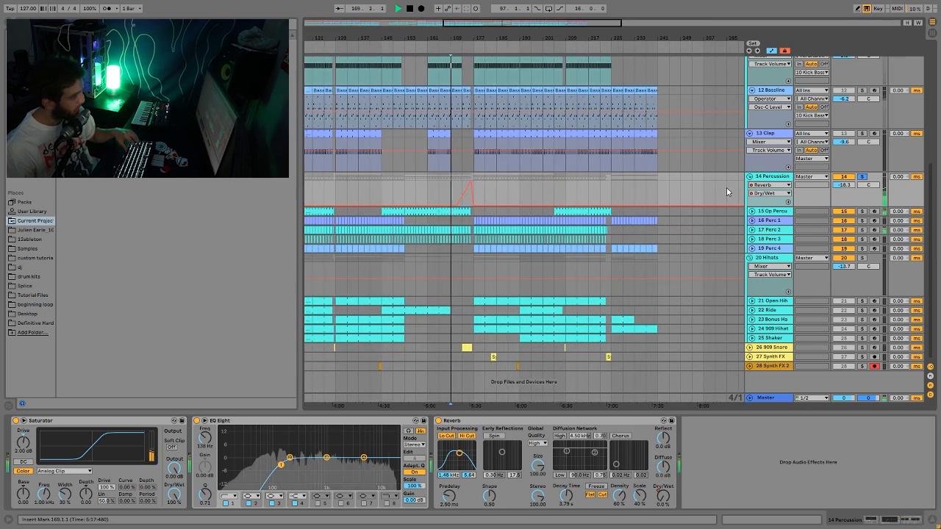
left_click(463, 187)
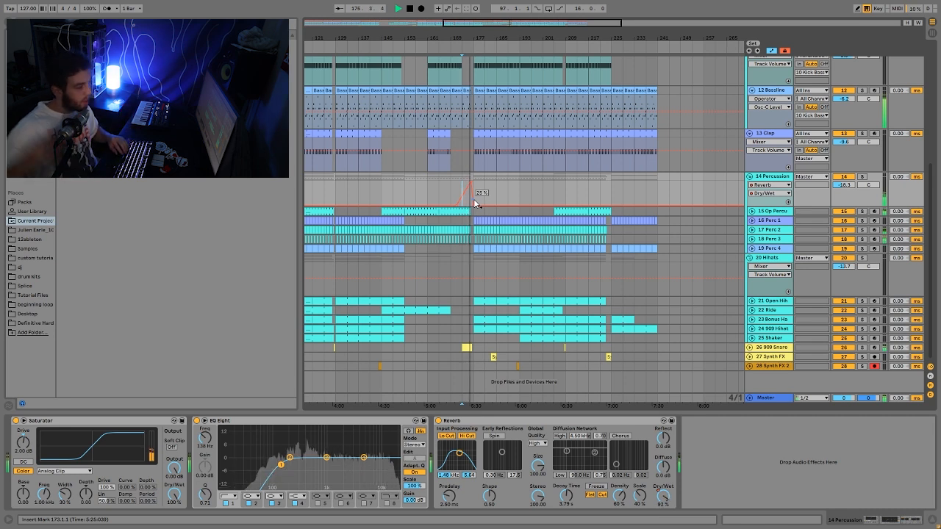
key("space")
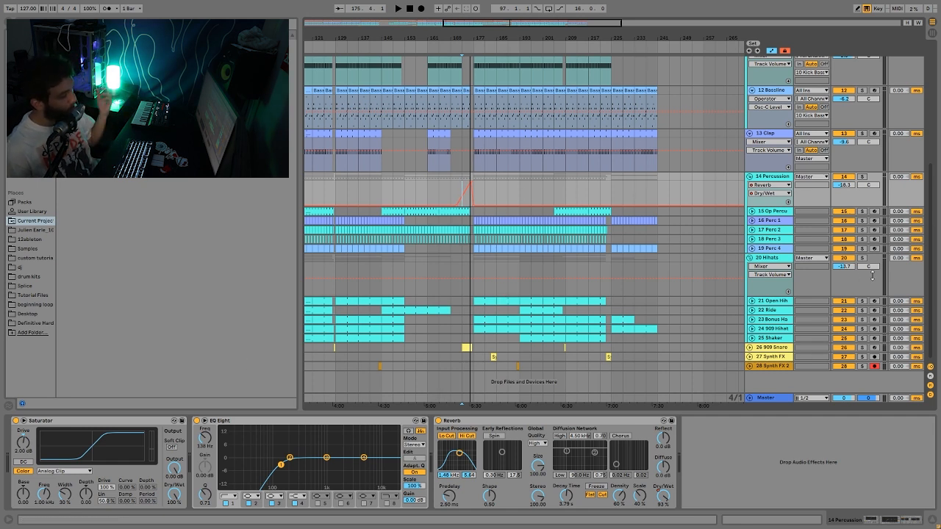
left_click(862, 258)
left_click(507, 294)
- Solo the Open Hihat track and try a longer decay, undoing it back to 705 ms
key("space")
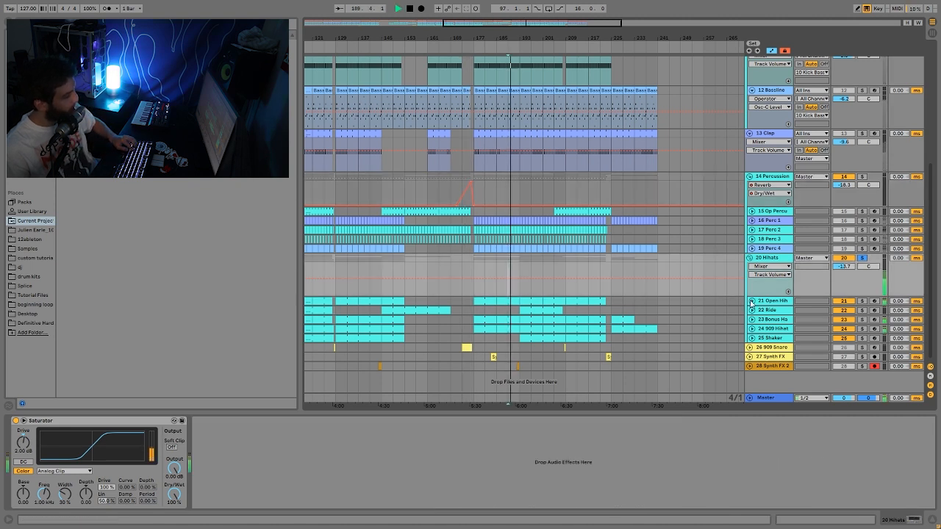
key("space")
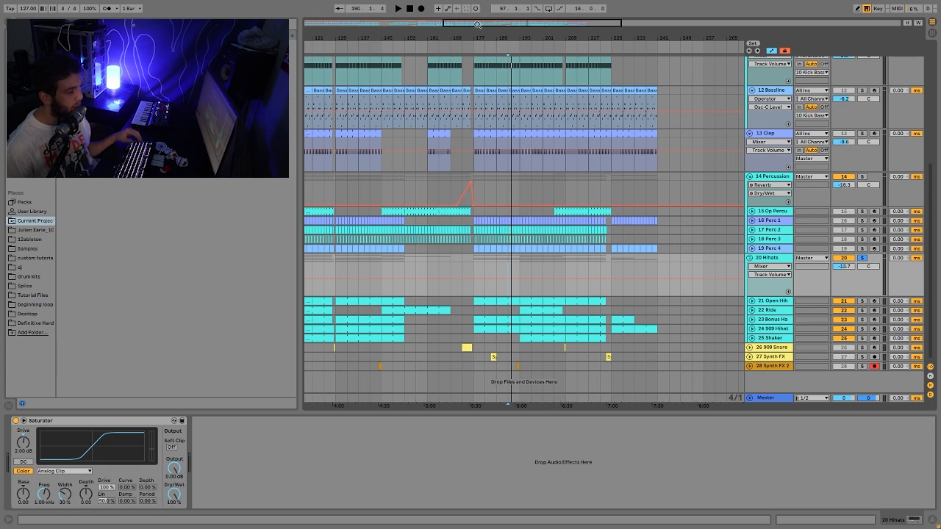
scroll(682, 270, "up", 5)
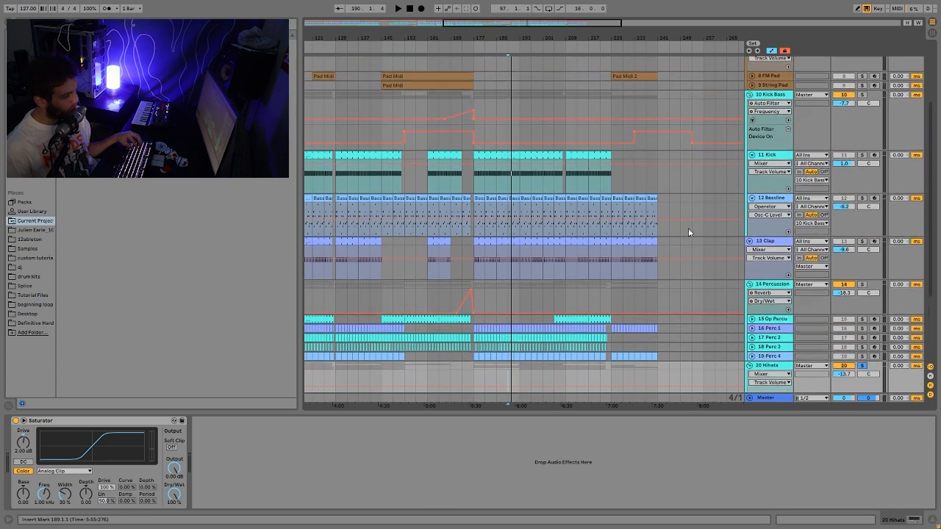
scroll(688, 233, "down", 2)
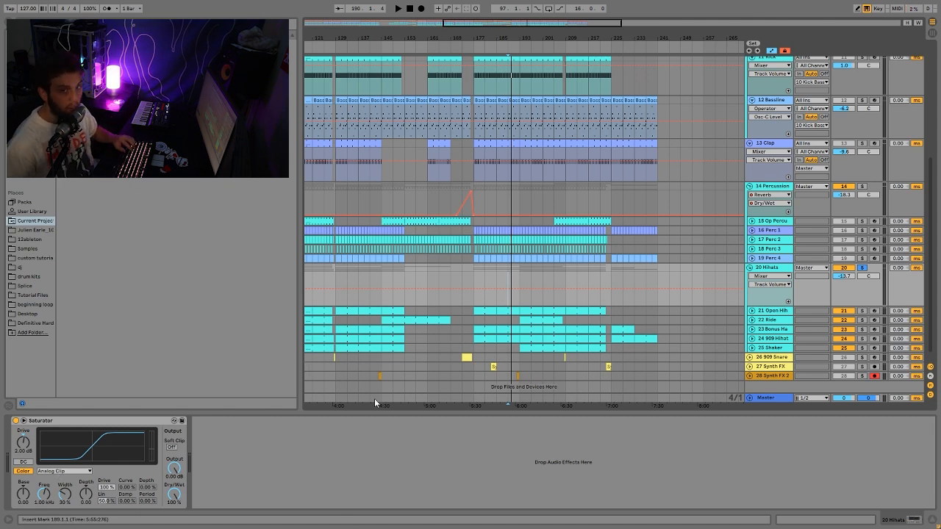
key("space")
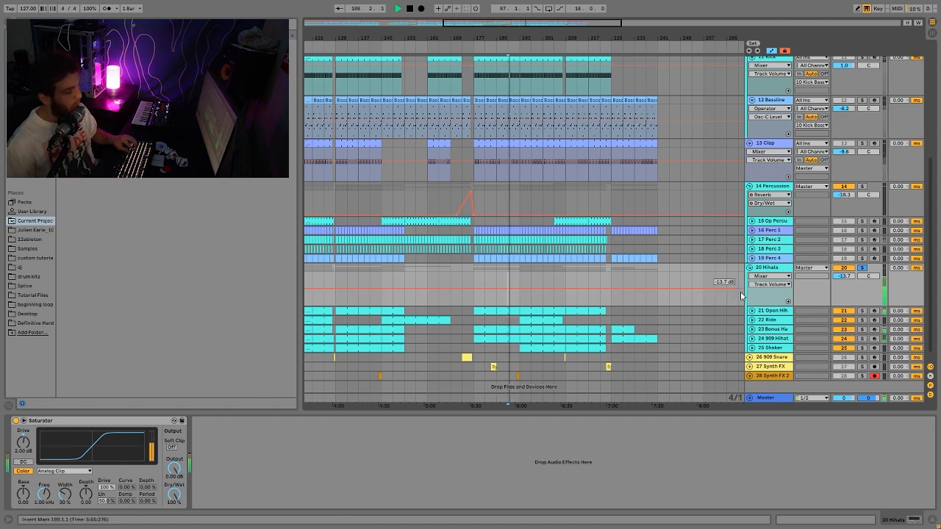
left_click(768, 313)
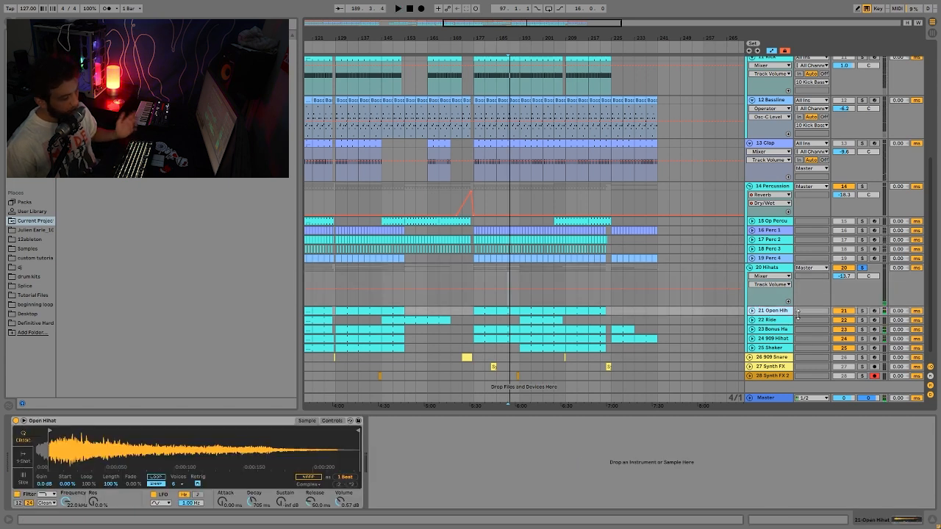
left_click(862, 311)
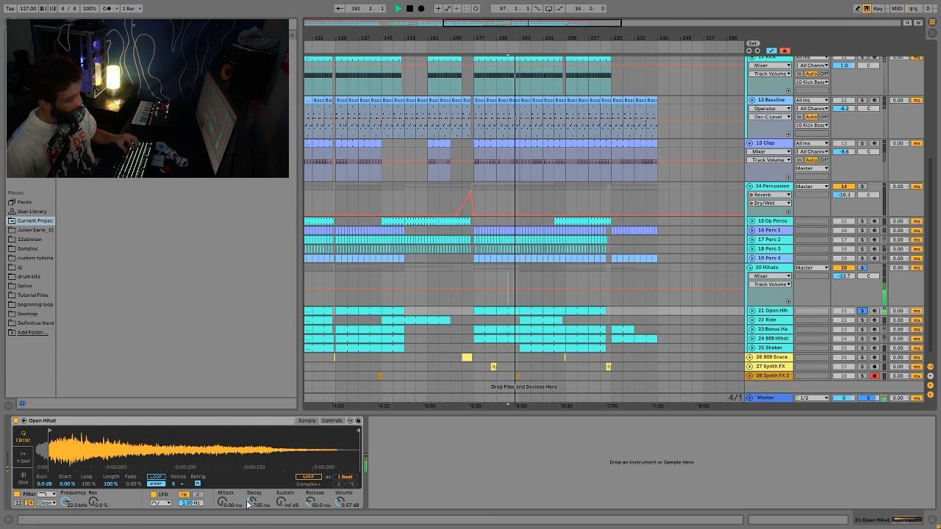
left_click_drag(248, 500, 254, 494)
key("ctrl+z")
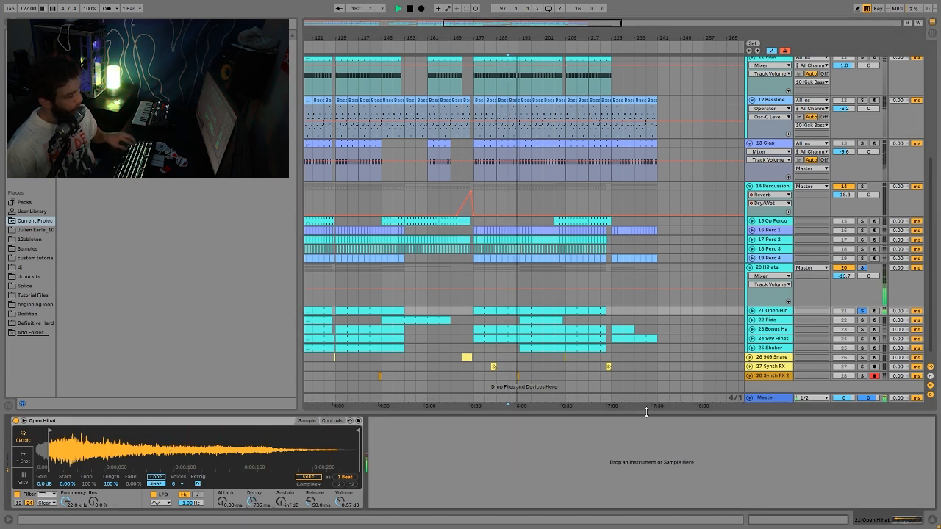
- Audition the Bonus Hats' Hihat 1 and Hihat 2 layers, then solo the Shaker from bar 193
left_click(861, 330)
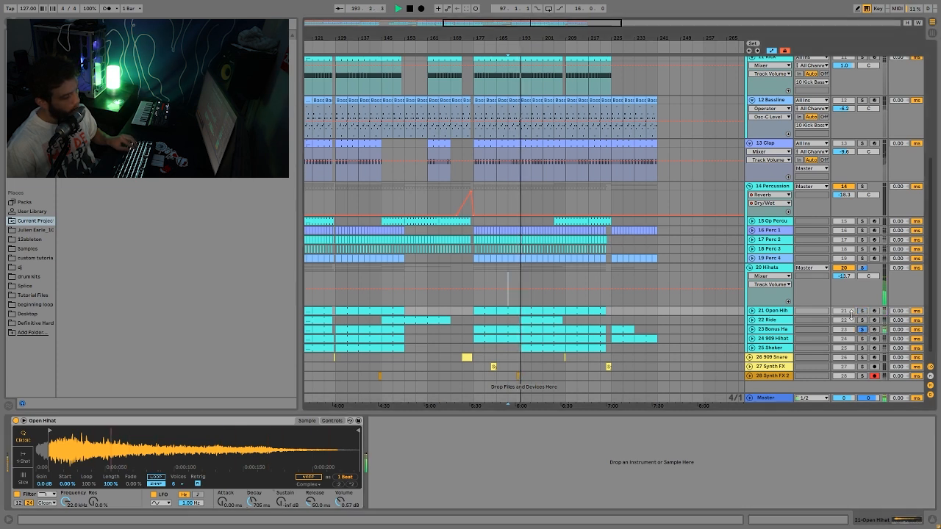
left_click(767, 332)
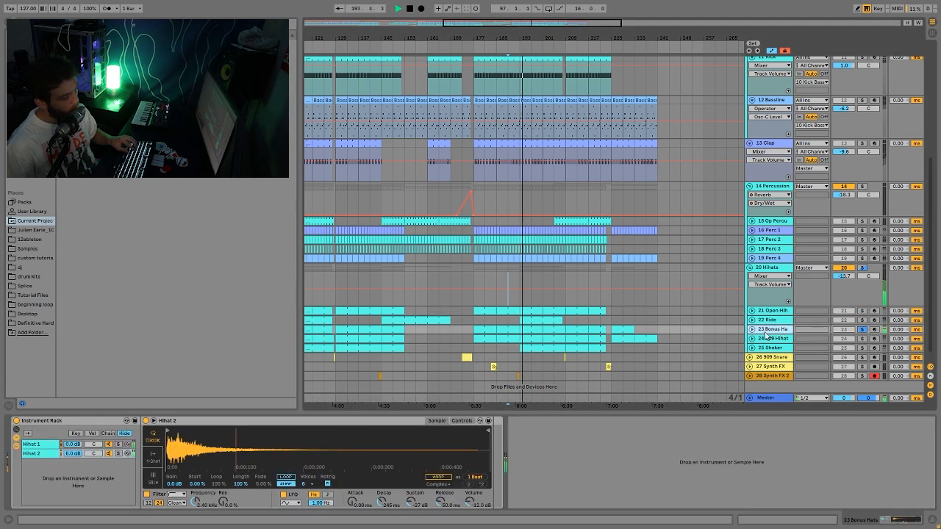
left_click(118, 445)
left_click(118, 454)
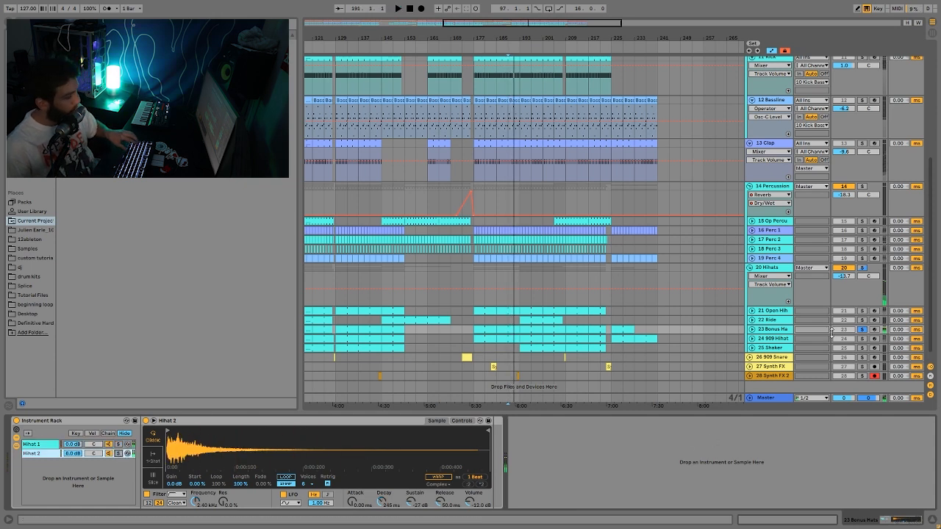
key("space")
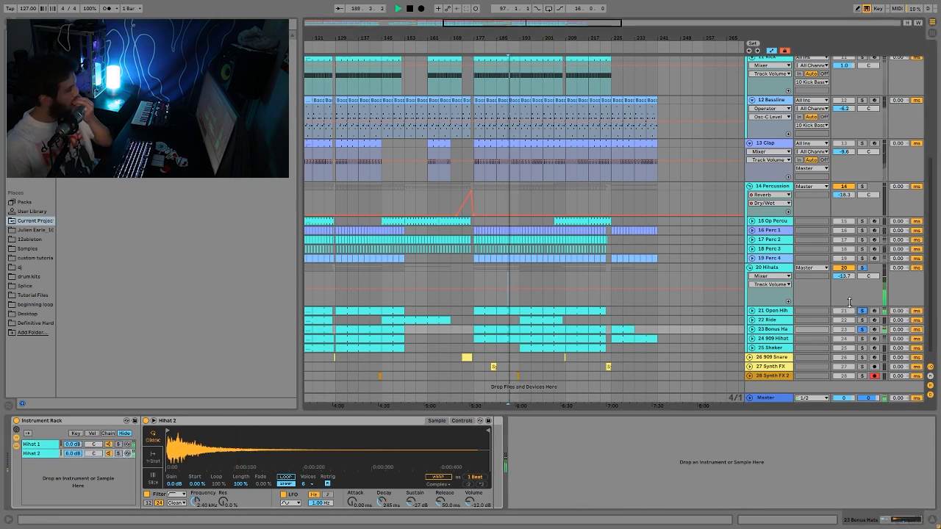
left_click(861, 350)
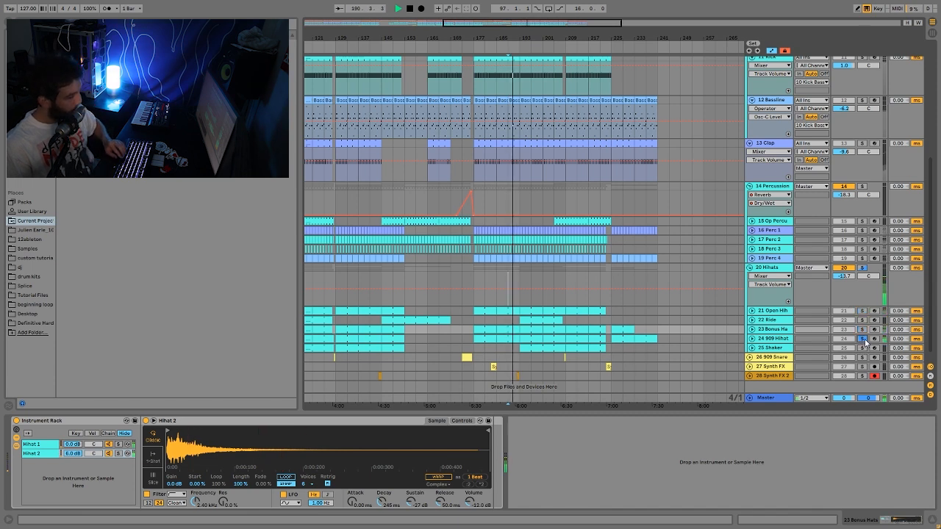
key("space")
left_click(520, 347)
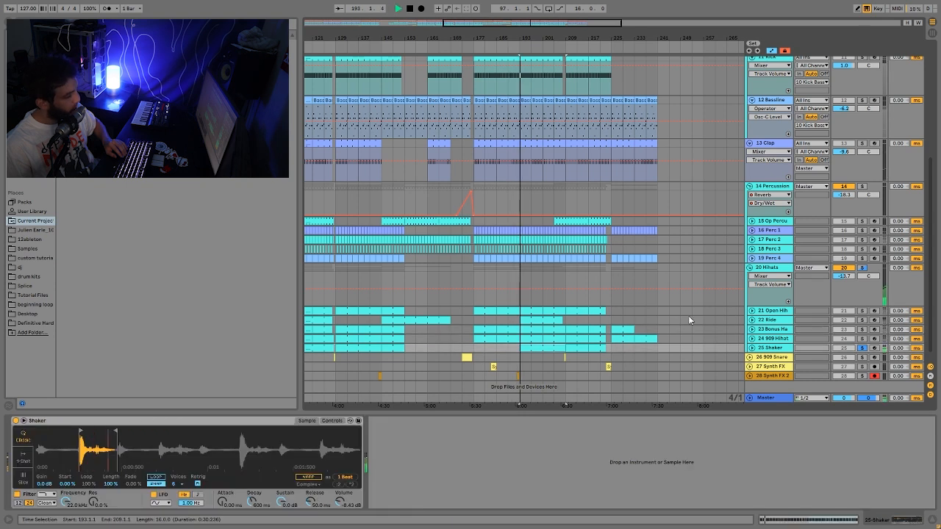
- Solo and unsolo the Ride, then select bars 113–193 and play the Hihats group from bar 193
left_click(862, 319)
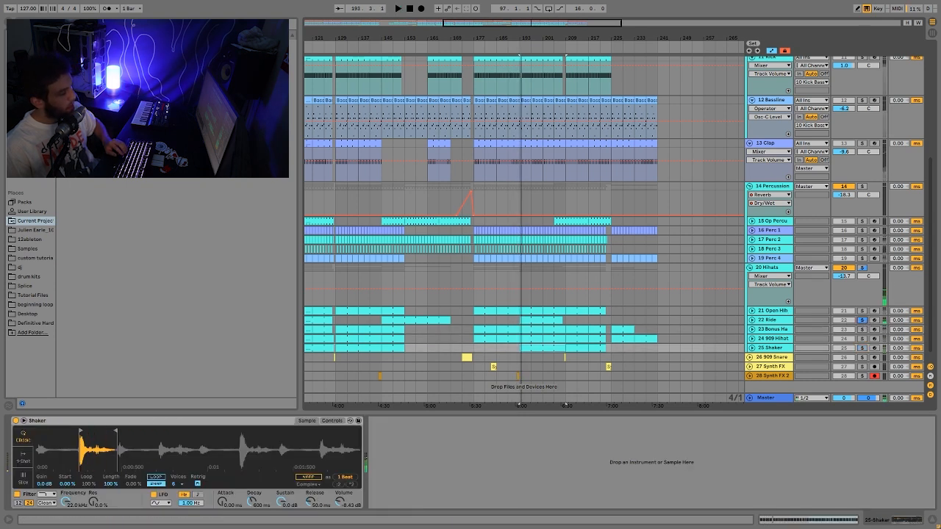
left_click_drag(425, 36, 515, 8)
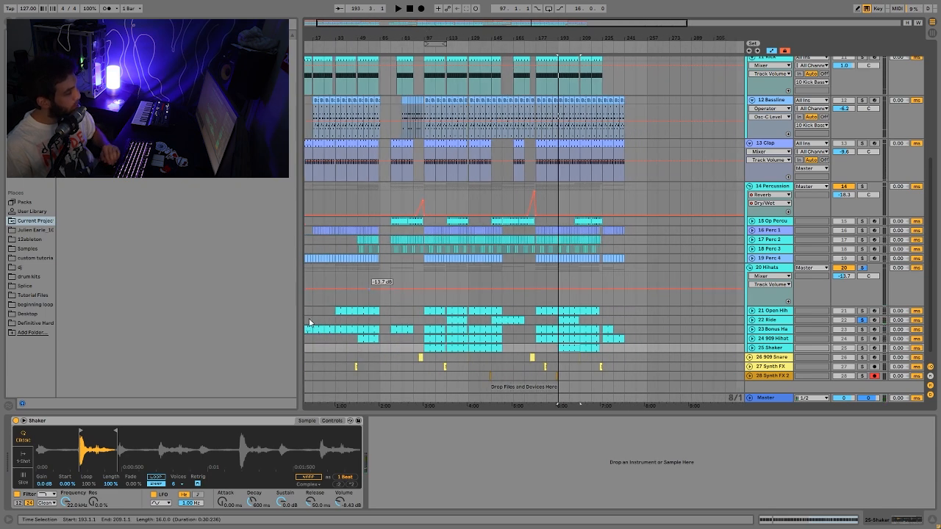
left_click(862, 320)
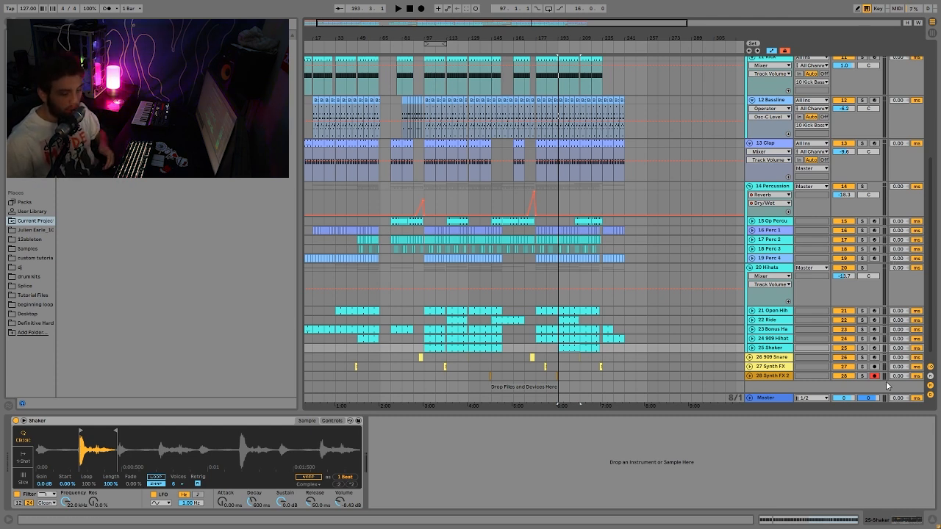
left_click(548, 297)
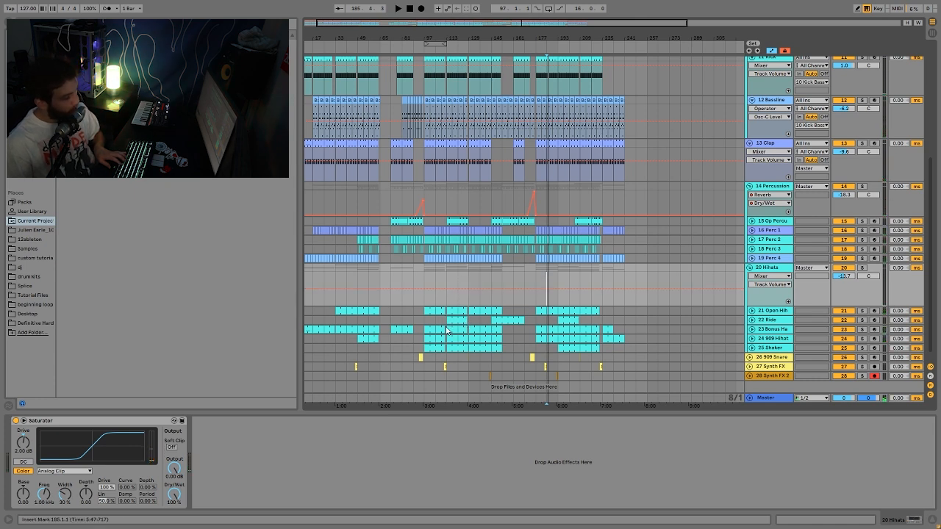
left_click_drag(444, 324, 535, 366)
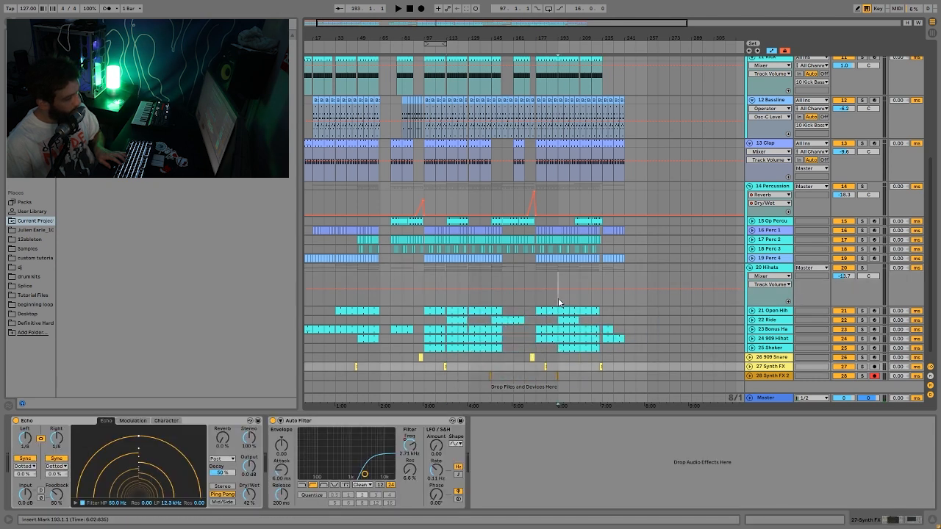
left_click(559, 302)
key("space")
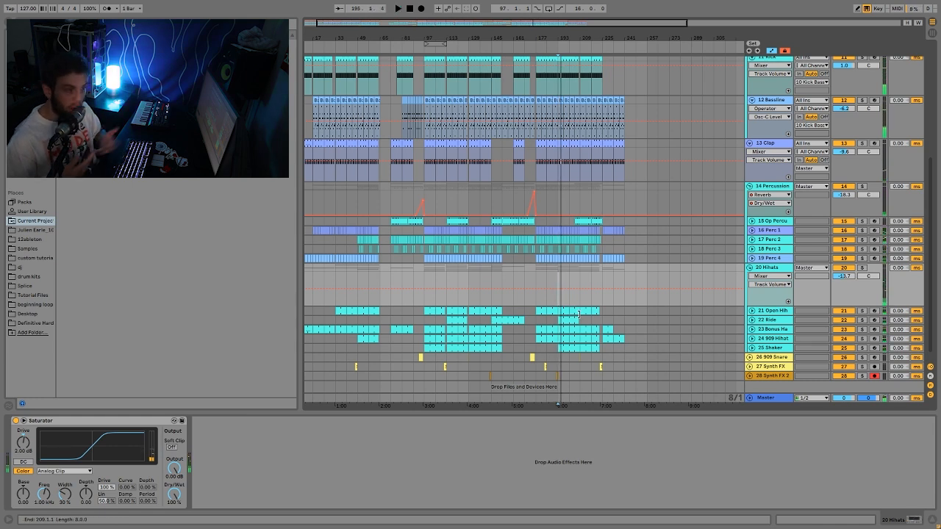
key("space")
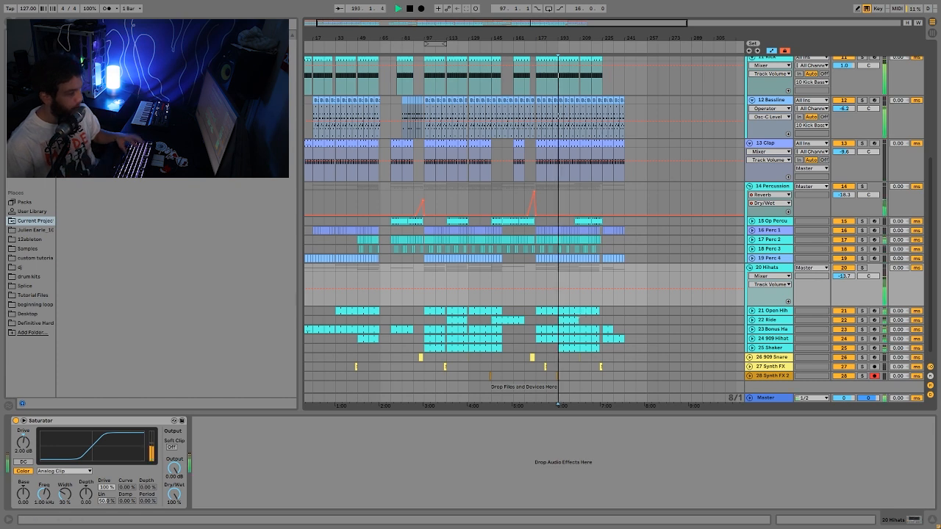
- Reselect the Hihats group, stop playback and zoom in around bar 167
left_click(770, 320)
left_click(778, 279)
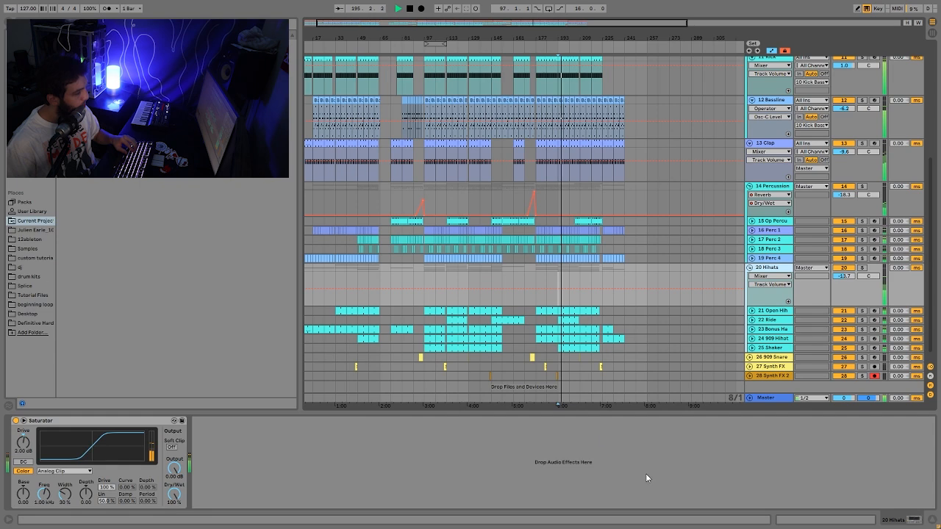
key("space")
scroll(741, 354, "down", 1)
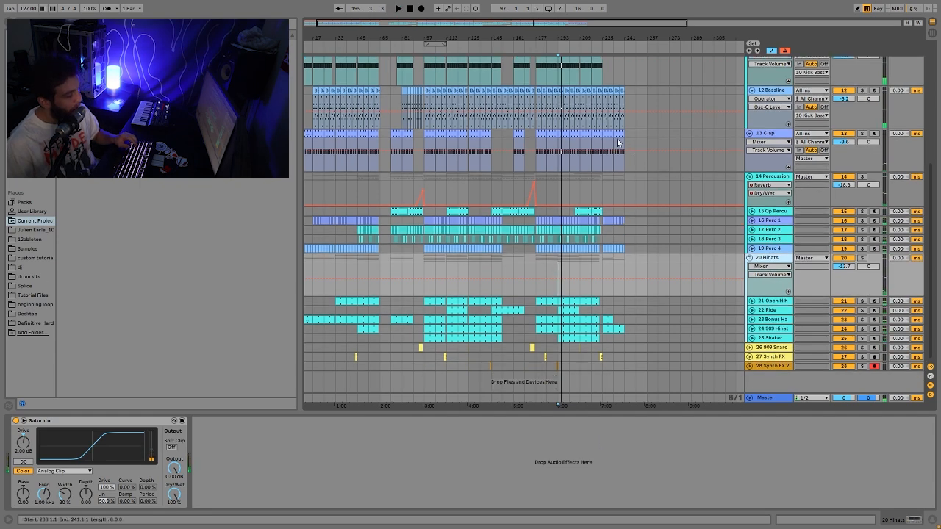
left_click_drag(528, 36, 657, 57)
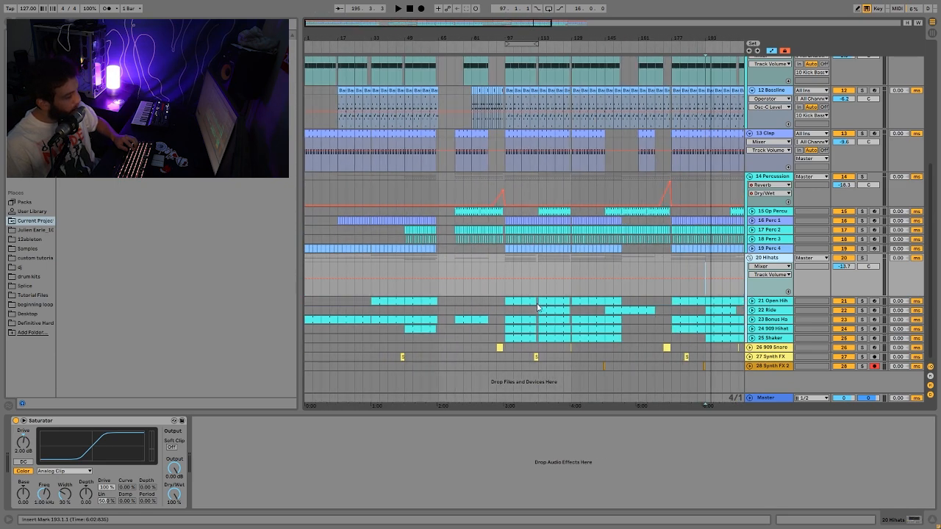
- Play from the 909 Snare clip near bar 93, unfold its automation, and replay bars 84–99
left_click(499, 346)
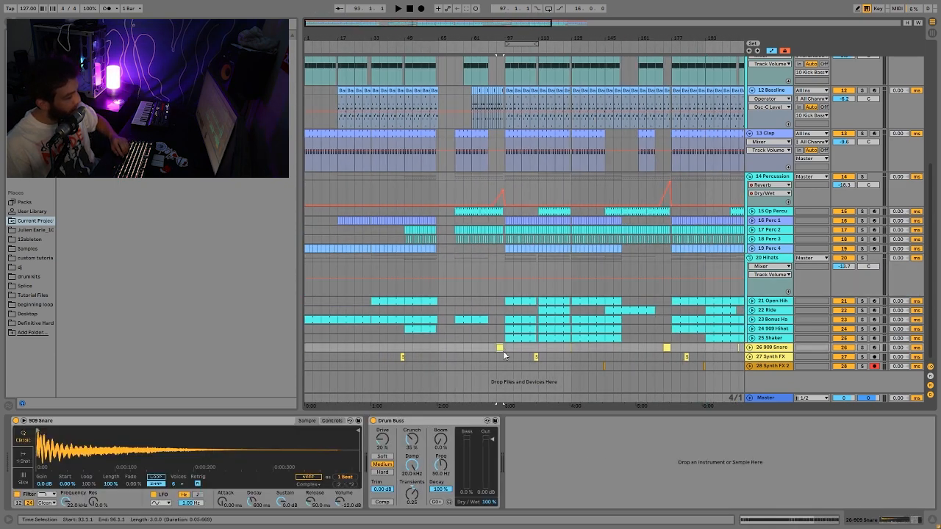
key("space")
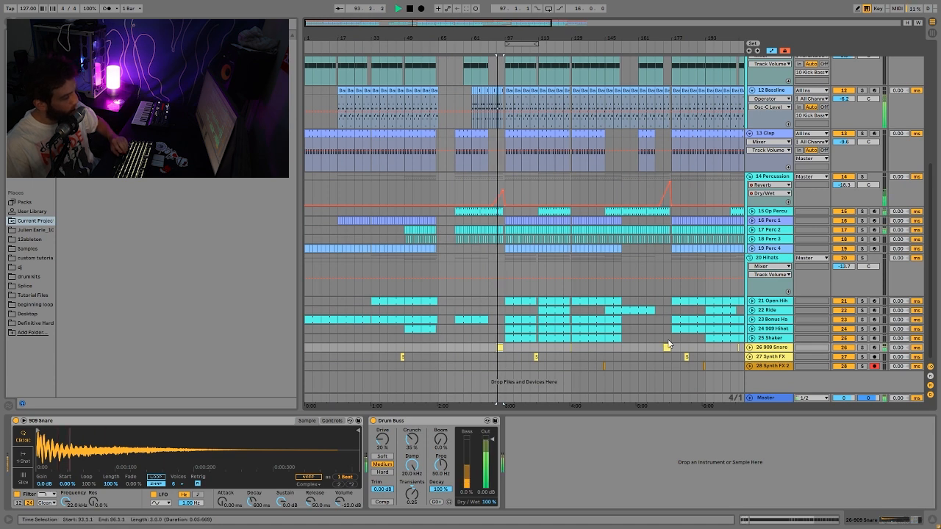
left_click(750, 347)
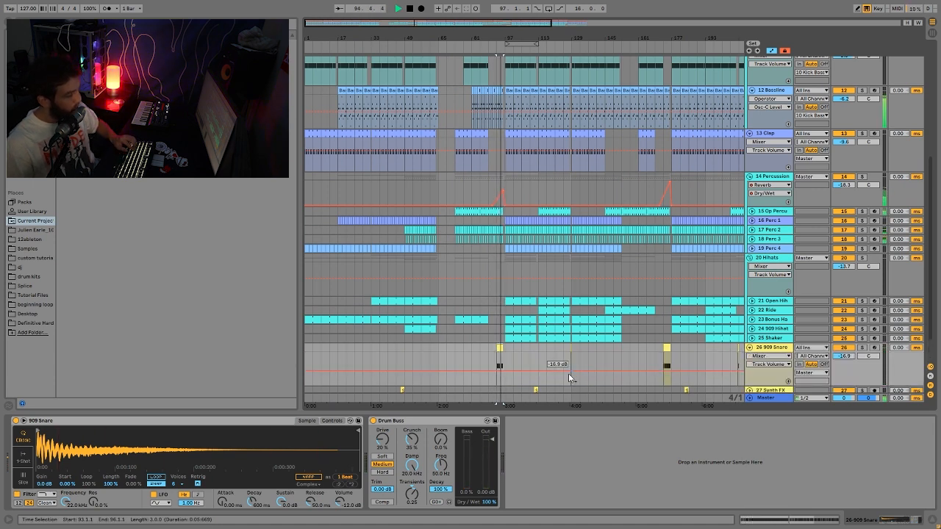
key("space")
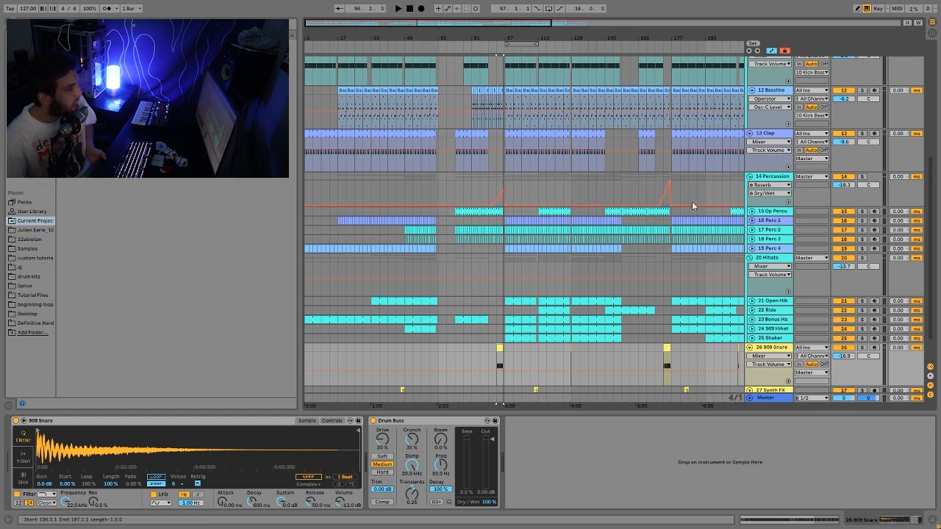
left_click_drag(486, 38, 416, 124)
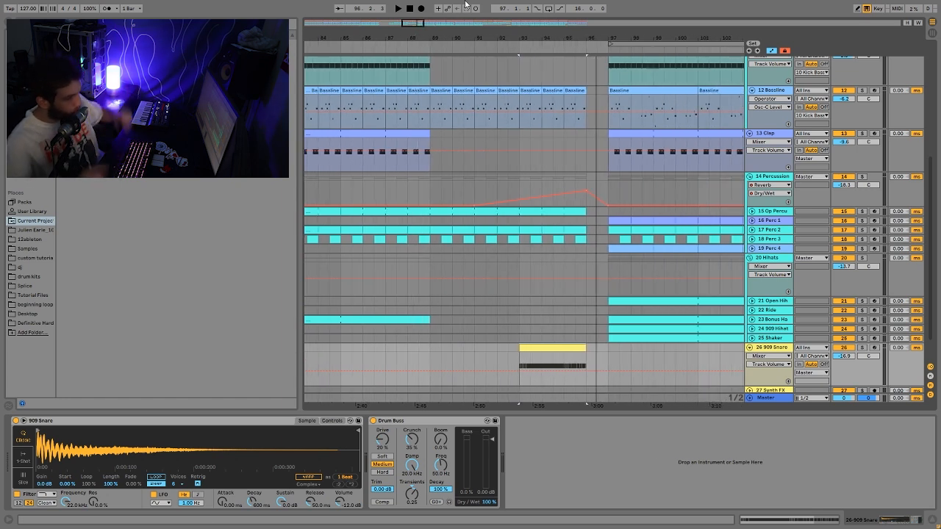
key("space")
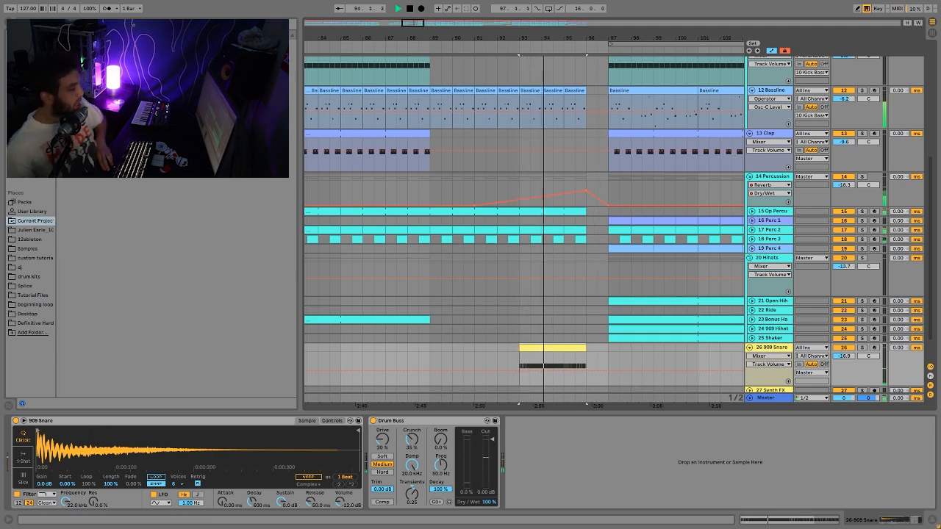
key("space")
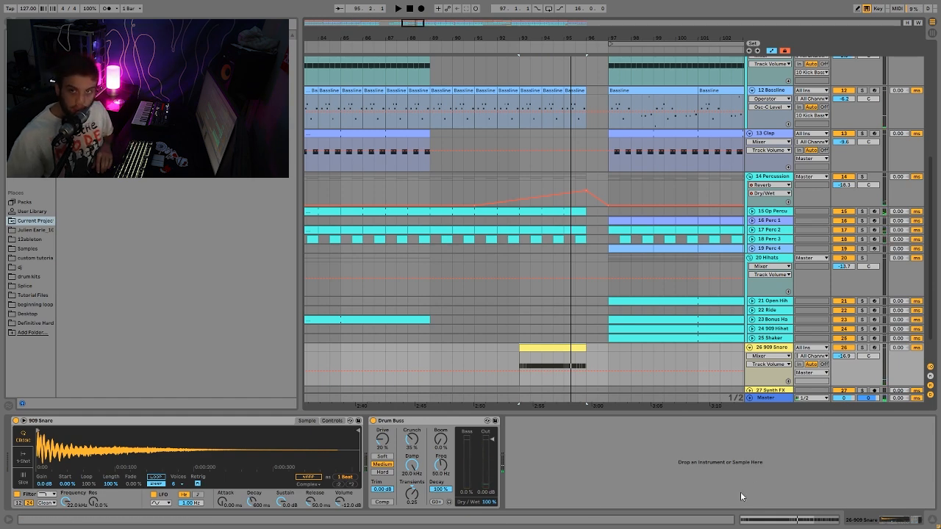
scroll(608, 310, "down", 1)
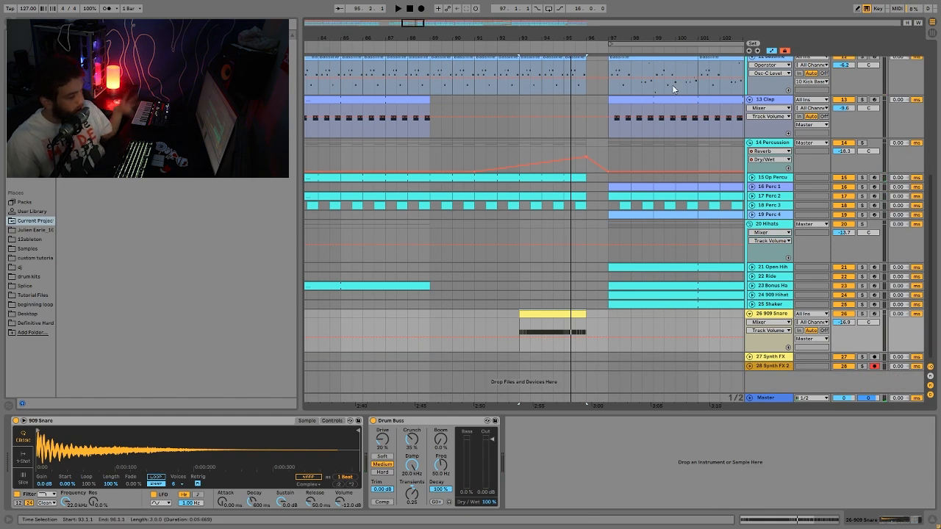
left_click_drag(636, 38, 659, 2)
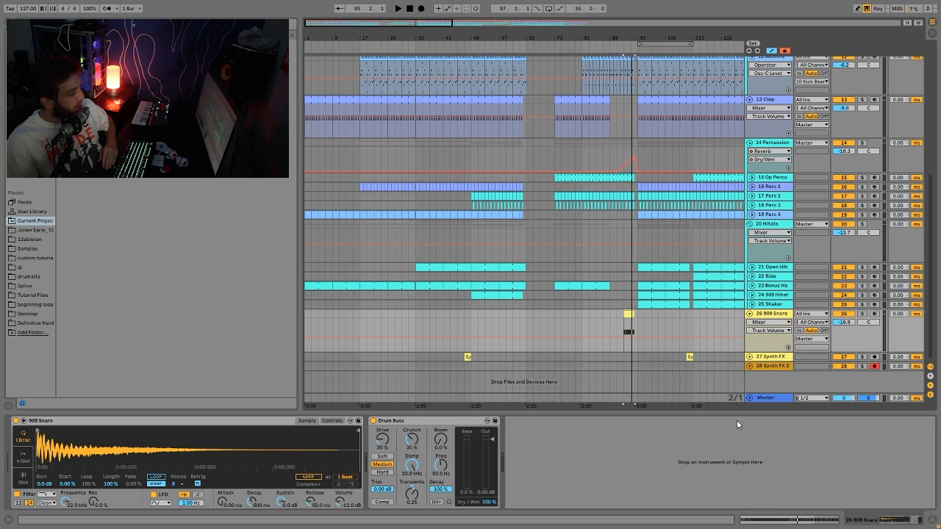
- Unfold the 27 Synth FX track, solo it and play its clip near bar 111
left_click(688, 358)
key("space")
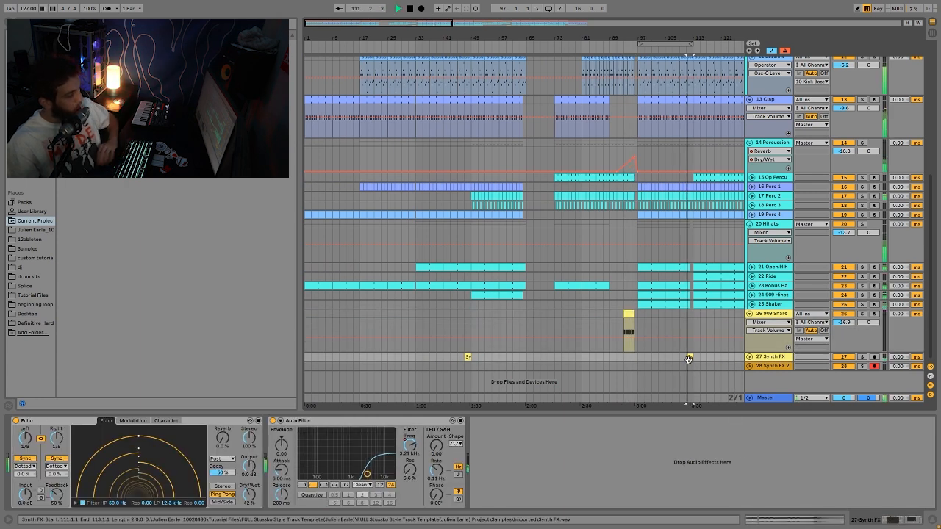
left_click_drag(877, 361, 876, 379)
left_click(863, 357)
key("space")
- Solo 28 Synth FX 2, play it from bar 145, then unsolo it
scroll(704, 390, "down", 3)
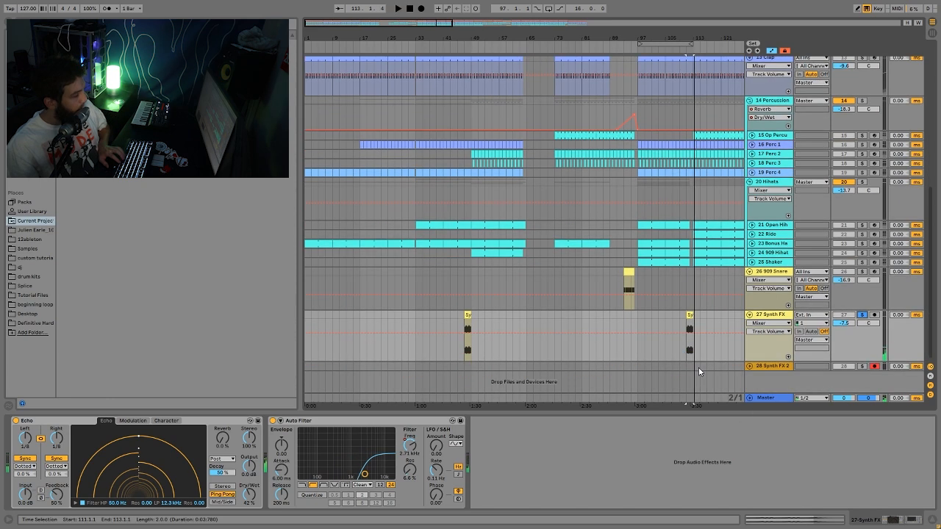
left_click_drag(702, 37, 563, 55)
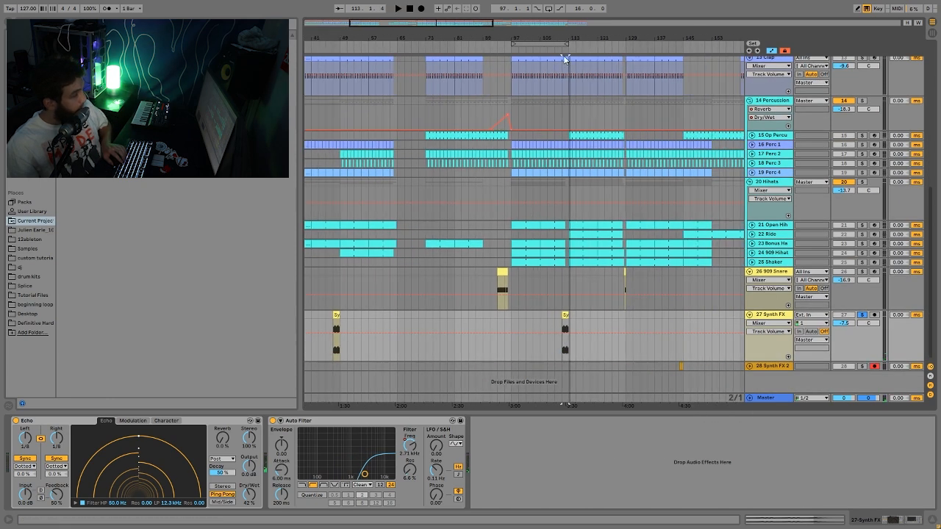
left_click(860, 367)
left_click(672, 367)
key("space")
left_click(861, 367)
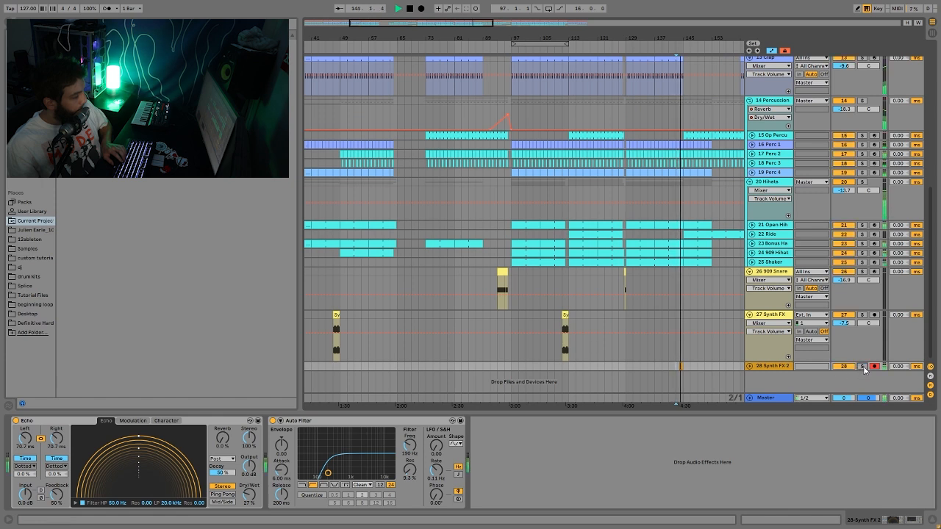
key("space")
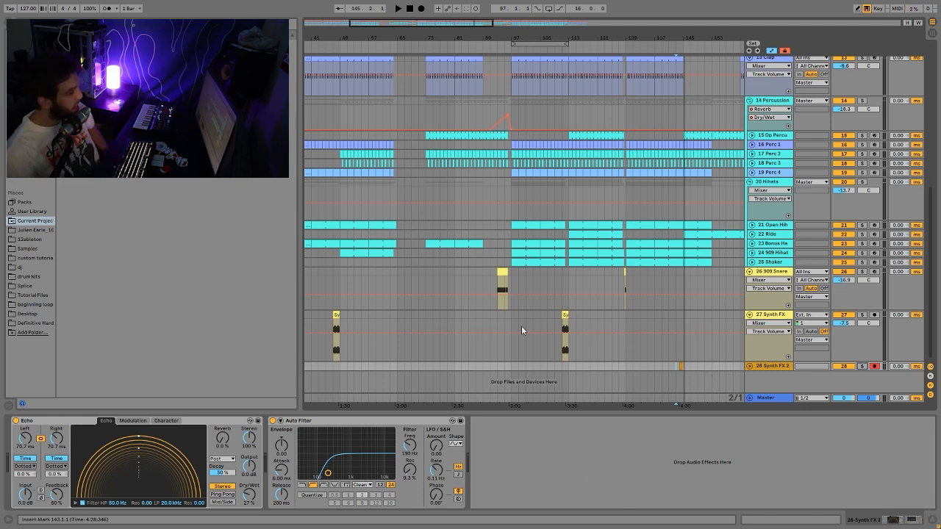
- Zoom in on bars 92 to 124 and play the Synth FX clip from bar 111
left_click_drag(566, 38, 527, 28)
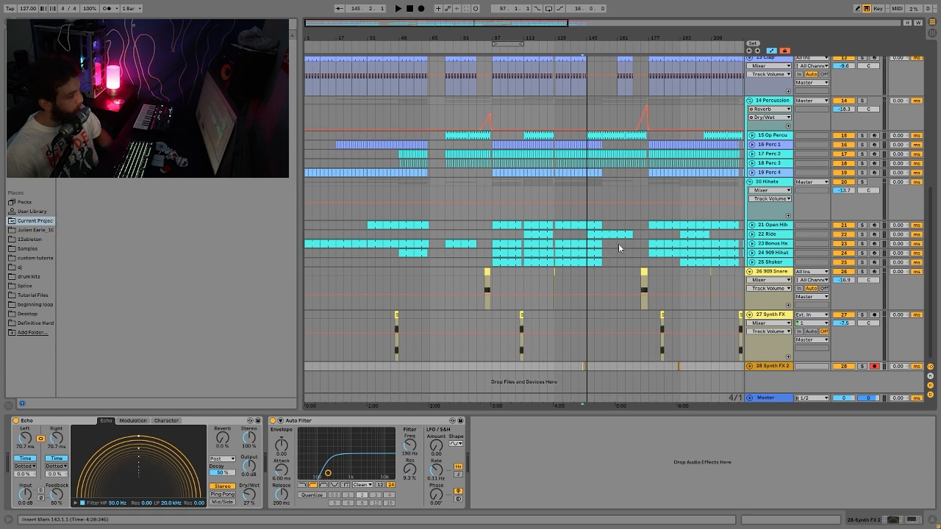
left_click_drag(530, 33, 613, 45)
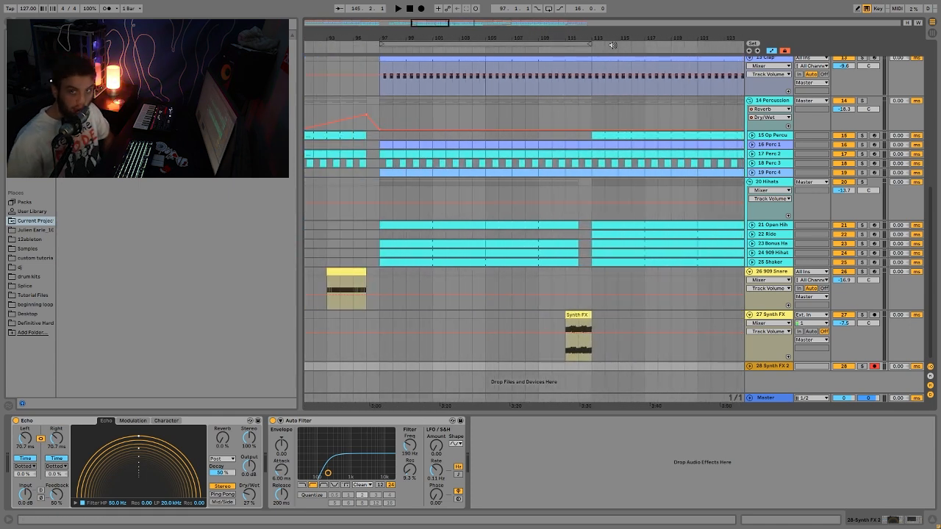
left_click(580, 315)
key("space")
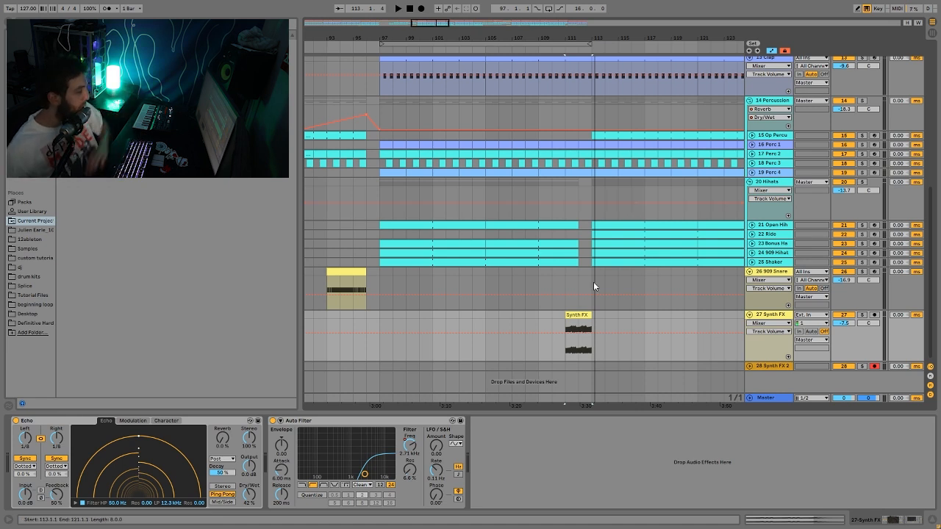
- Show 27 Synth FX's Auto Filter Frequency automation, play the sweep, then solo 28 Synth FX 2
left_click(406, 461)
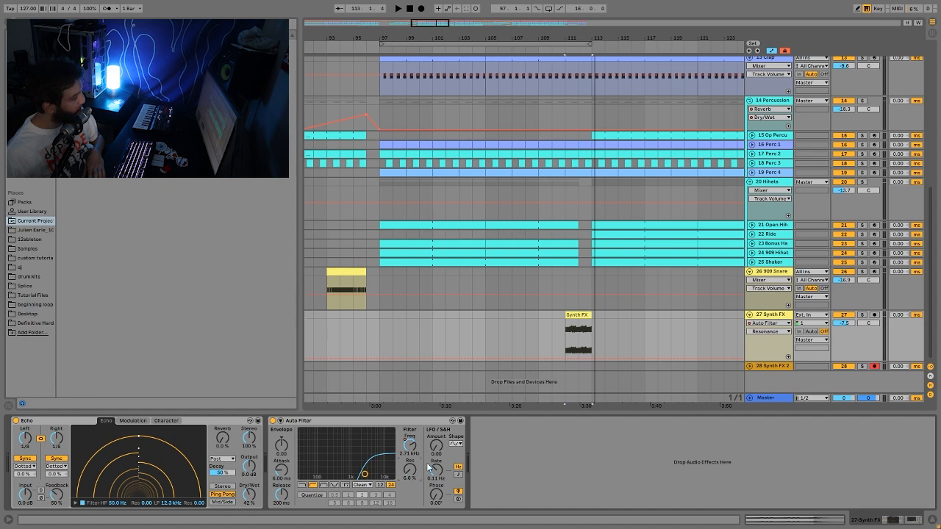
left_click(410, 445)
key("space")
left_click_drag(621, 41, 454, 38)
key("space")
left_click(862, 367)
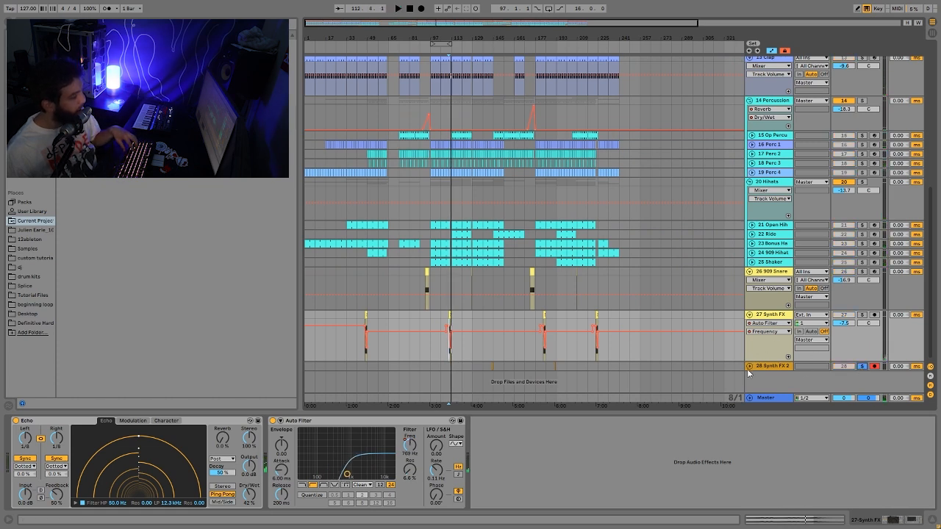
- Unfold 28 Synth FX 2, zoom to bars 136–155 and play the first clip from bar 144
left_click(749, 366)
left_click_drag(480, 39, 493, 56)
left_click_drag(681, 34, 397, 28)
left_click(489, 366)
key("space")
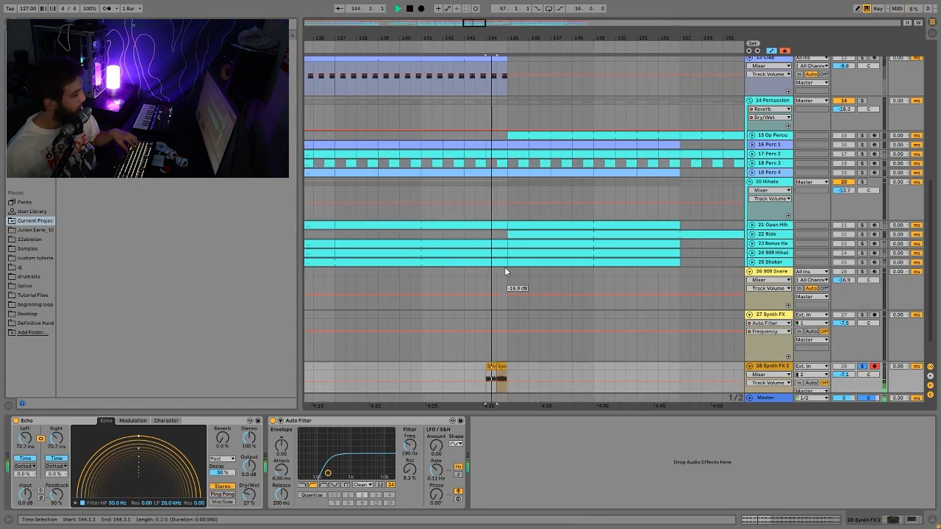
left_click_drag(476, 27, 478, 59)
key("space")
- Set the start point at 144.3.1, select the second Synth FX 2 clip and zoom back out
scroll(521, 369, "down", 2)
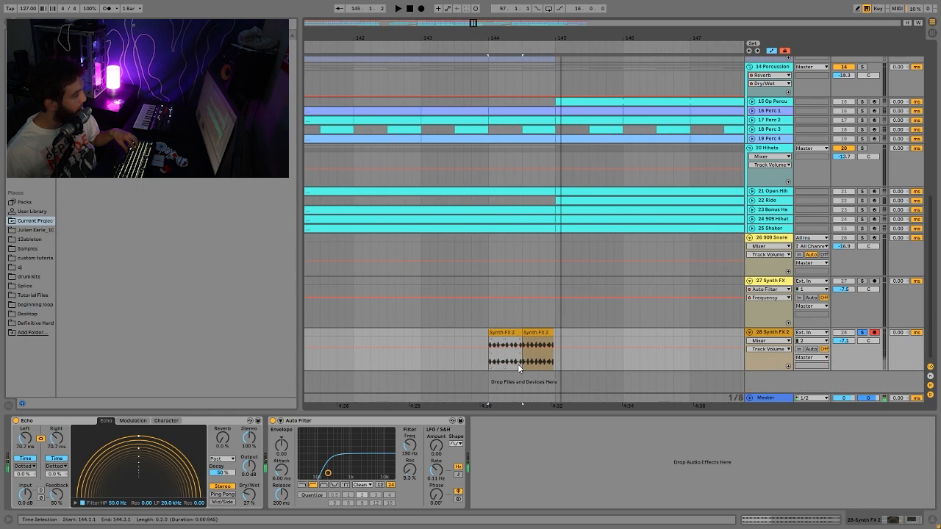
left_click(525, 327)
left_click(526, 332)
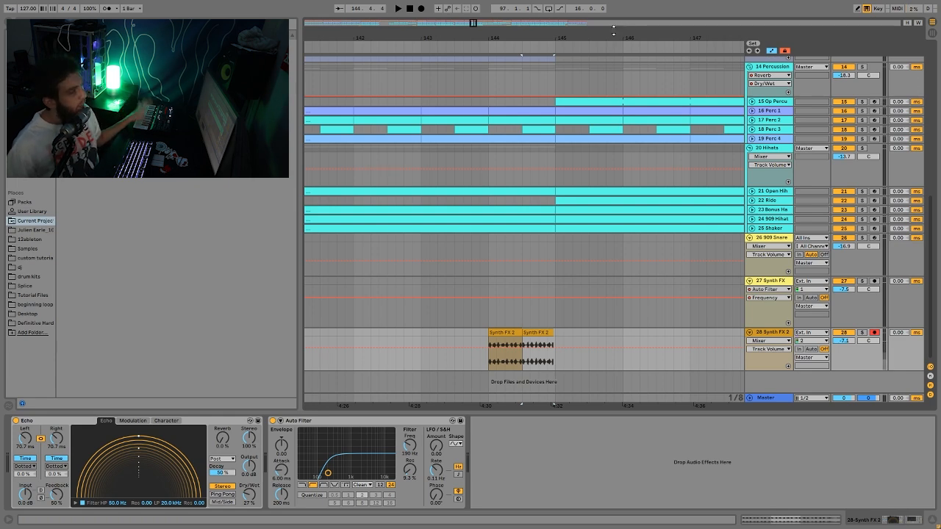
mouse_move(613, 29)
left_mouse_down()
mouse_move(613, 3)
mouse_move(611, 13)
left_mouse_up()
mouse_move(485, 13)
left_mouse_down()
mouse_move(465, 11)
mouse_move(471, 4)
left_mouse_up()
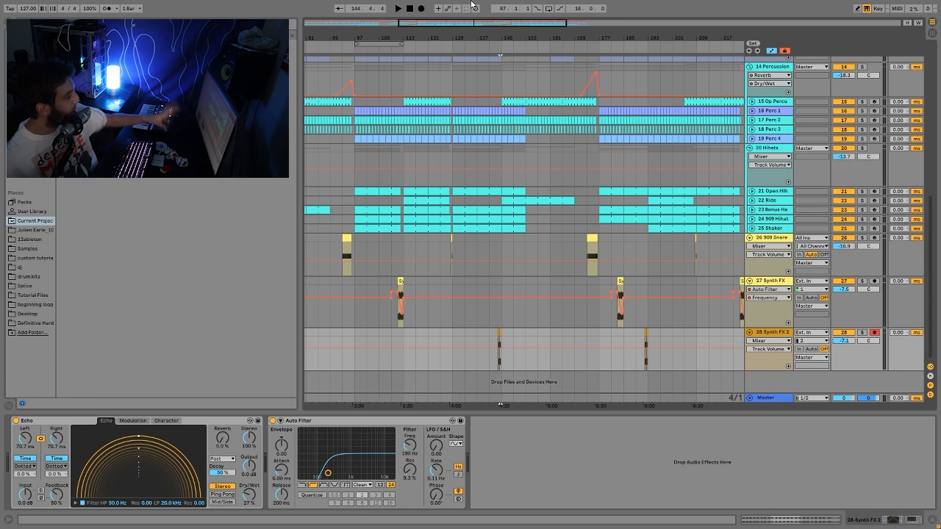
scroll(670, 236, "up", 2)
scroll(671, 235, "up", 5)
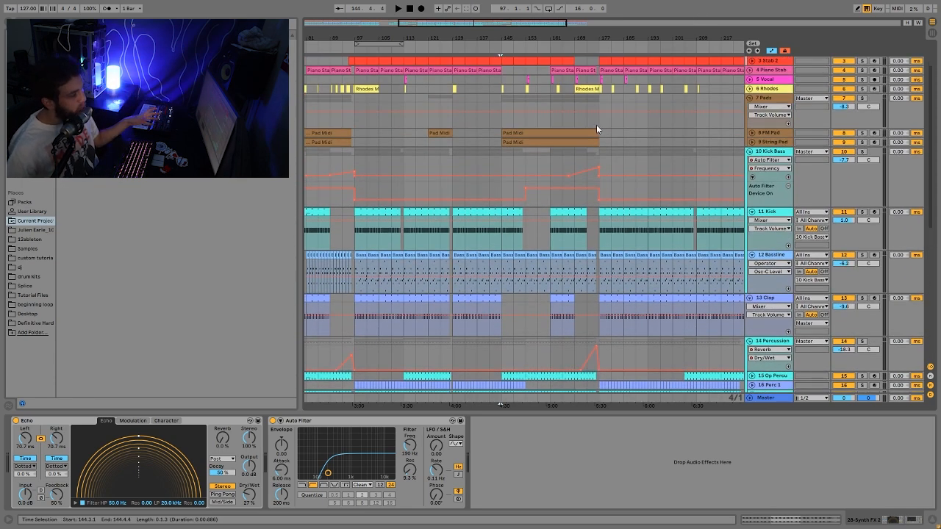
scroll(614, 72, "up", 2)
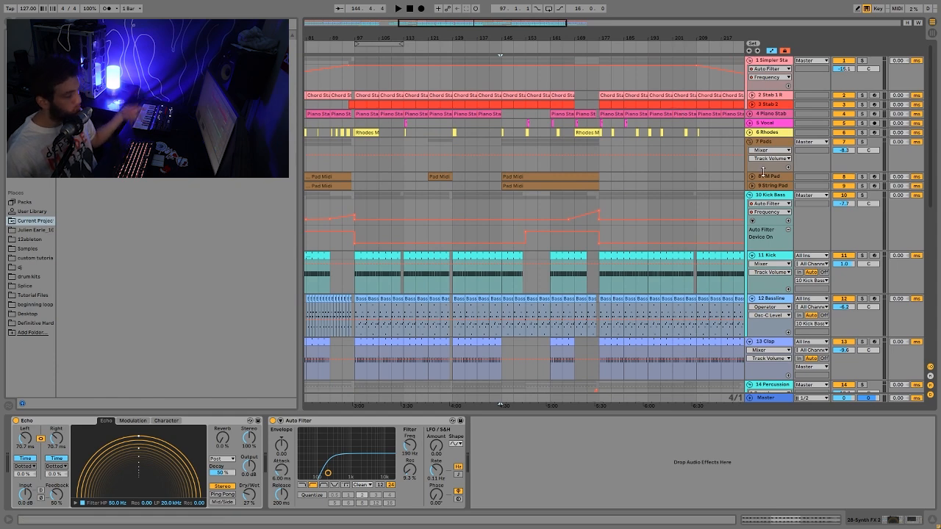
left_click_drag(666, 38, 661, 11)
scroll(538, 189, "down", 1)
scroll(538, 189, "down", 8)
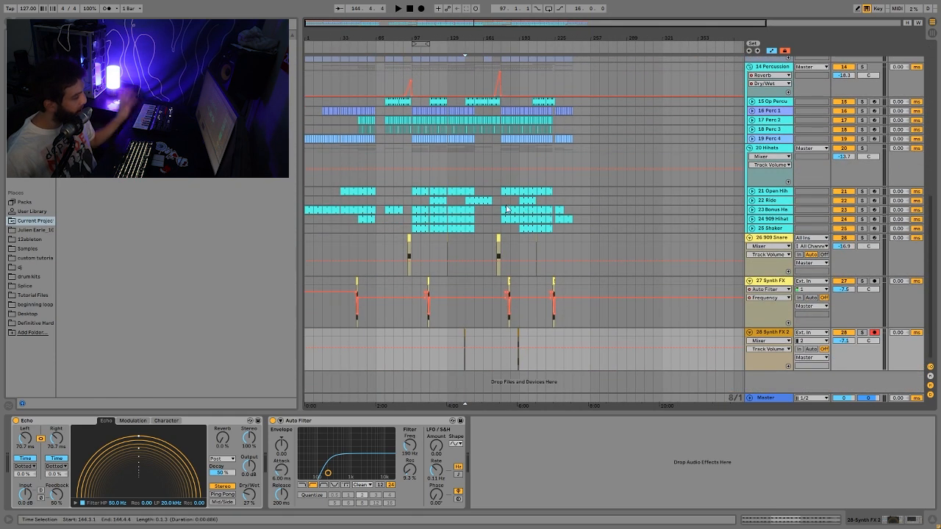
scroll(506, 210, "up", 1)
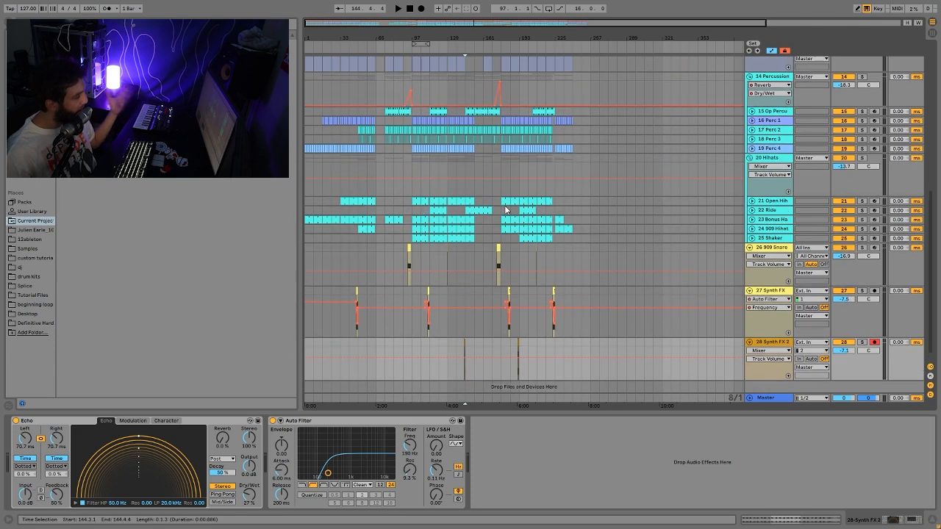
left_click(421, 163)
key("space")
scroll(427, 191, "up", 5)
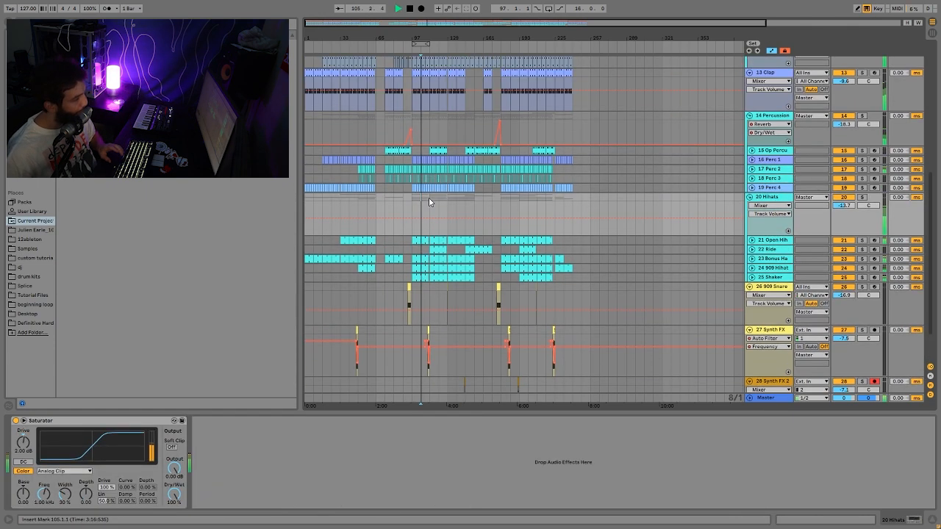
scroll(439, 244, "up", 5)
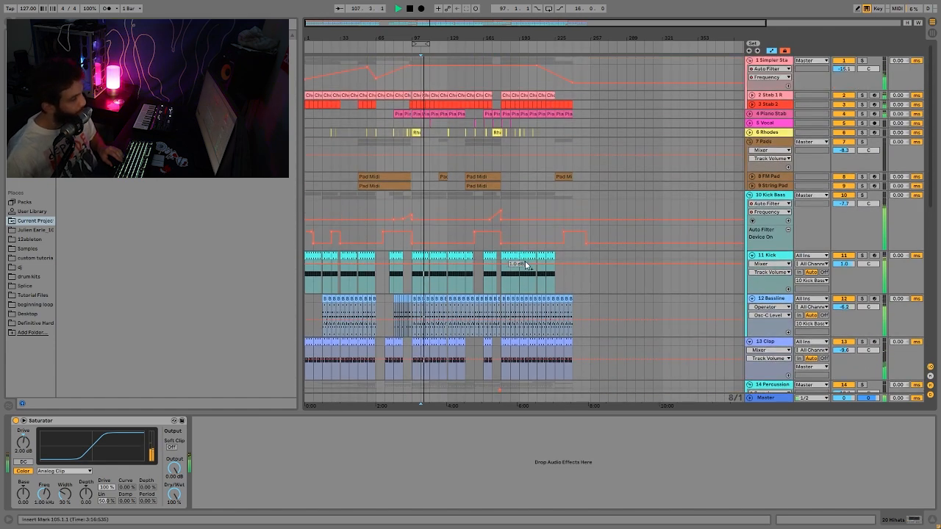
key("space")
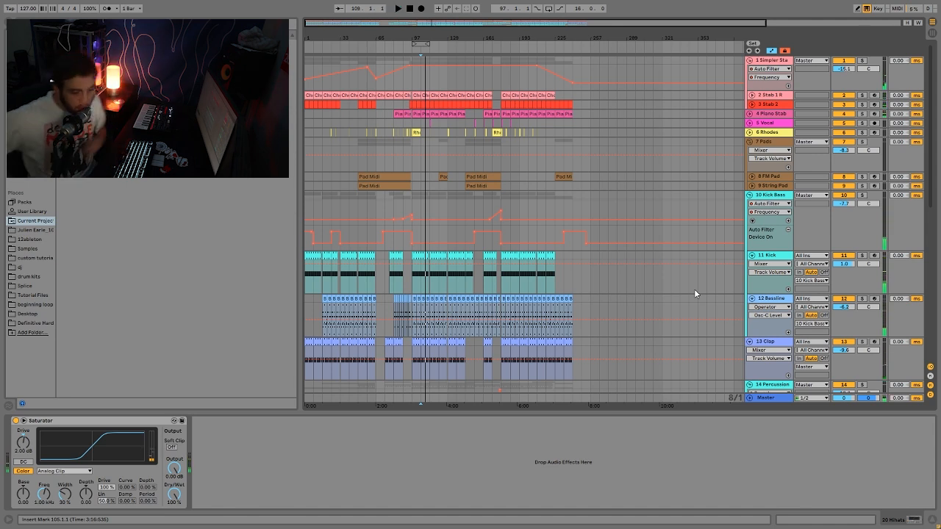